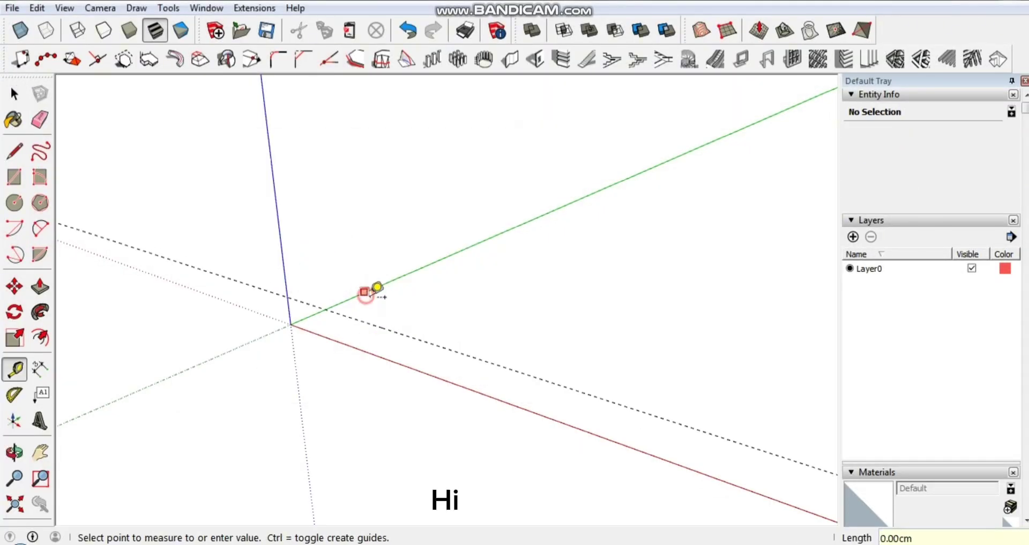
Step: Lay out guide lines at 100 and 80 for the bench plank
key(Return)
scroll(386, 303, up, 2)
mouse_move(386, 303)
middle_down()
mouse_move(529, 360)
mouse_move(379, 342)
middle_up()
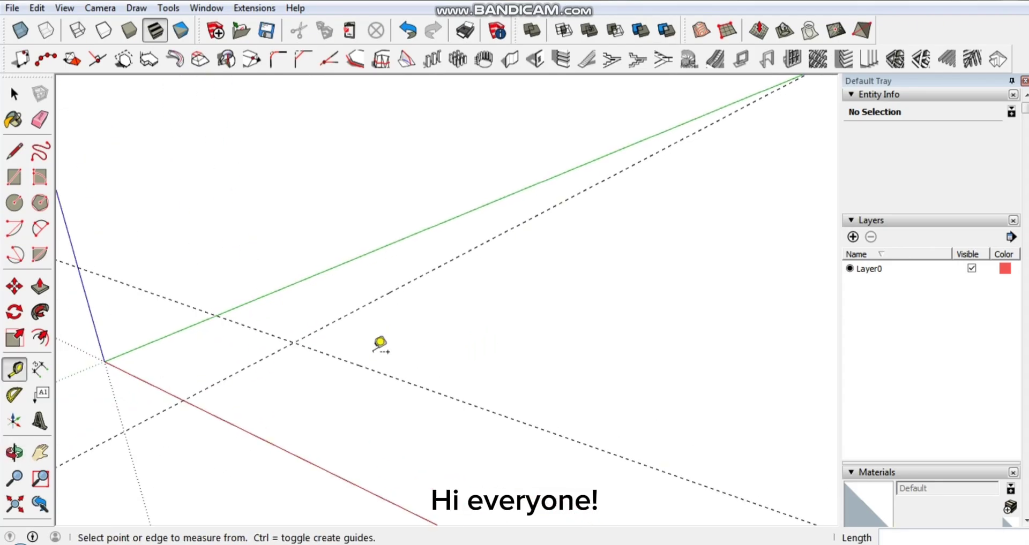
scroll(348, 343, up, 2)
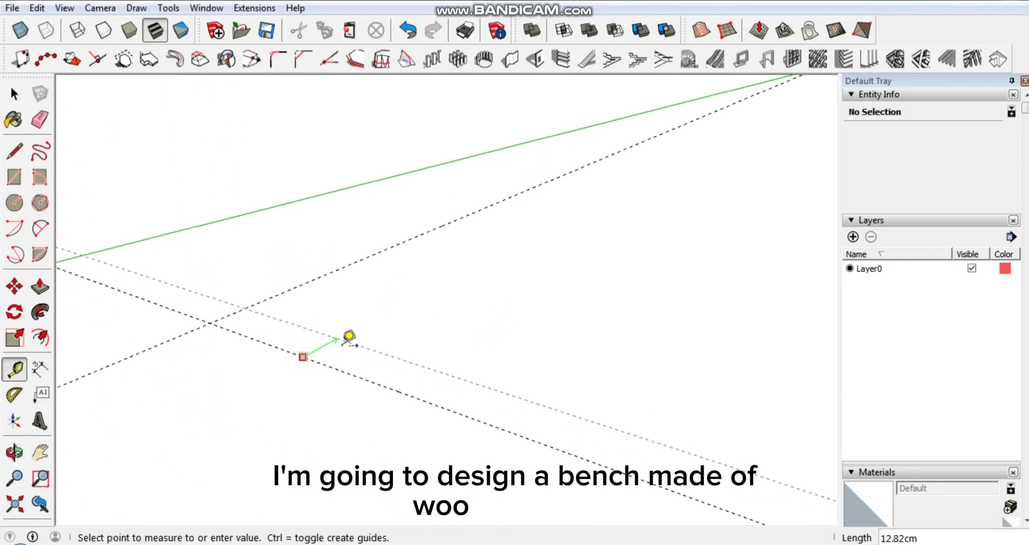
click(241, 310)
text(80)
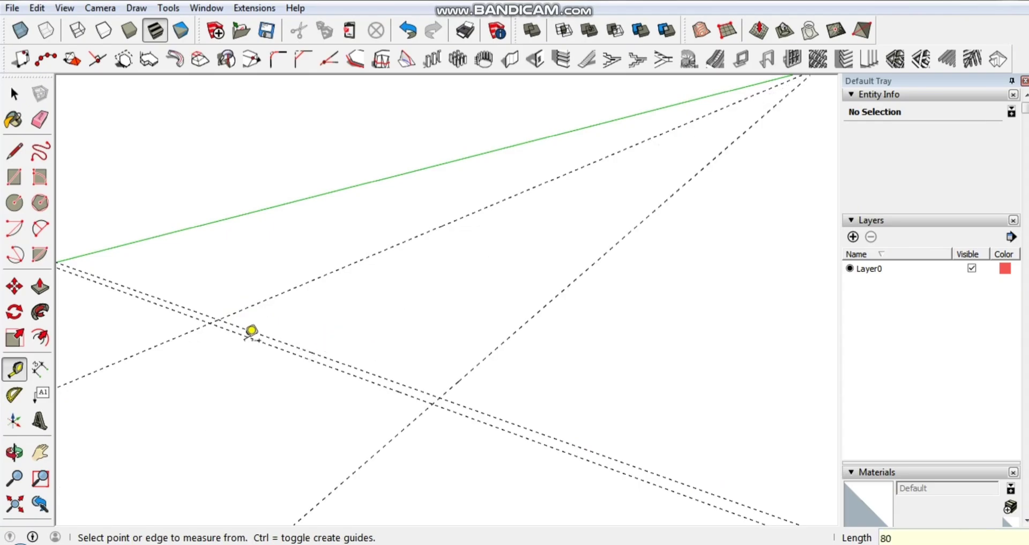
Step: Draw a rectangle at the guide intersection and start extruding it upward 3
key(r)
click(218, 320)
key(p)
click(432, 398)
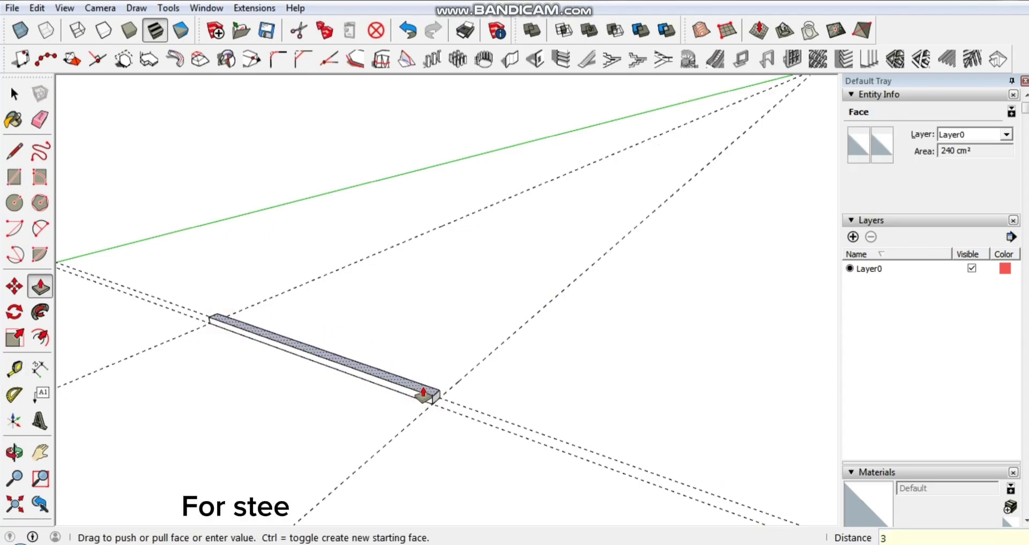
Step: Finish the bar's extrusion and make the whole bar a group
click(424, 394)
mouse_move(423, 395)
middle_down()
mouse_move(416, 300)
mouse_move(413, 334)
middle_up()
key(space)
triple_click(405, 337)
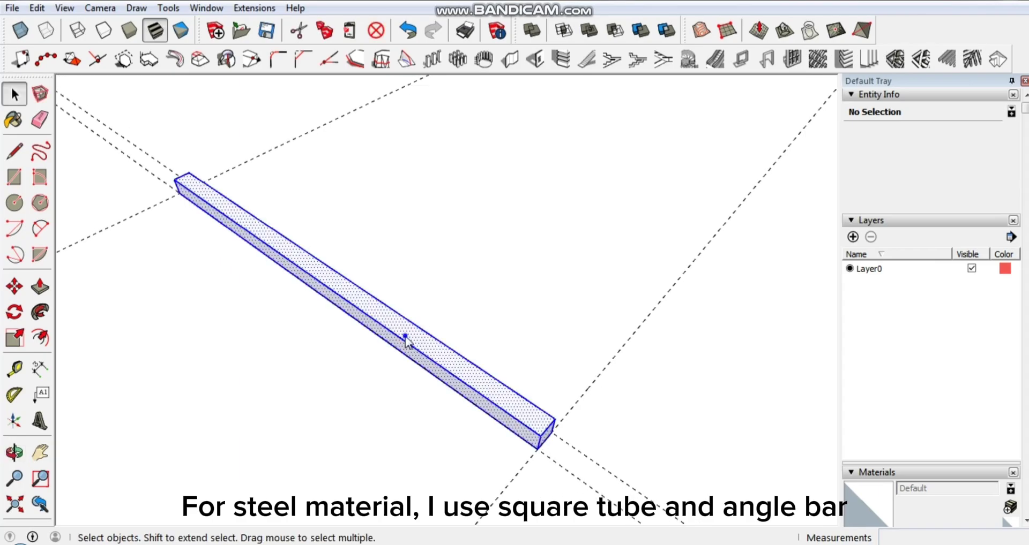
key(g)
Step: Copy the grouped bar and lay the copies side by side
mouse_move(487, 297)
middle_down()
mouse_move(459, 372)
mouse_move(735, 230)
mouse_move(393, 332)
mouse_move(592, 274)
mouse_move(236, 299)
mouse_move(473, 339)
middle_up()
key(ctrl+c)
key(ctrl+v)
click(394, 333)
key(m)
ctrl+click(408, 328)
click(363, 324)
Step: Space the bars 1.5 cm apart by moving them along the row
key(space)
click(471, 318)
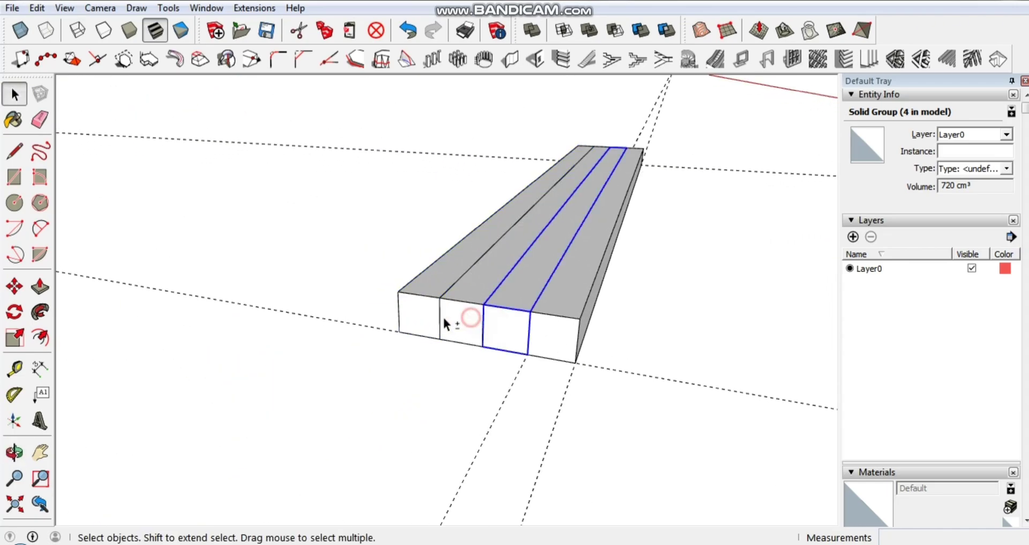
text(1.5)
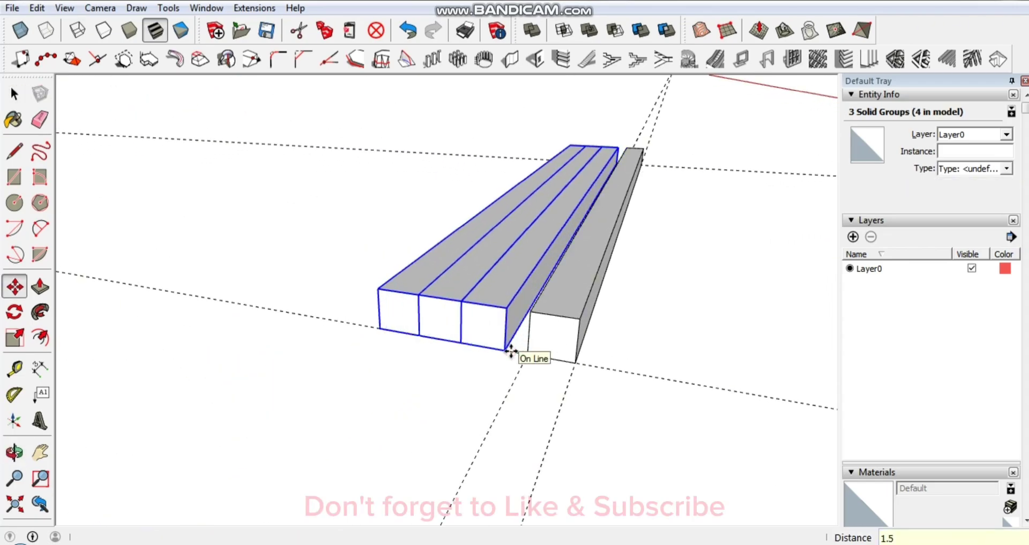
key(Return)
key(space)
click(407, 252)
key(m)
click(460, 343)
text(1.)
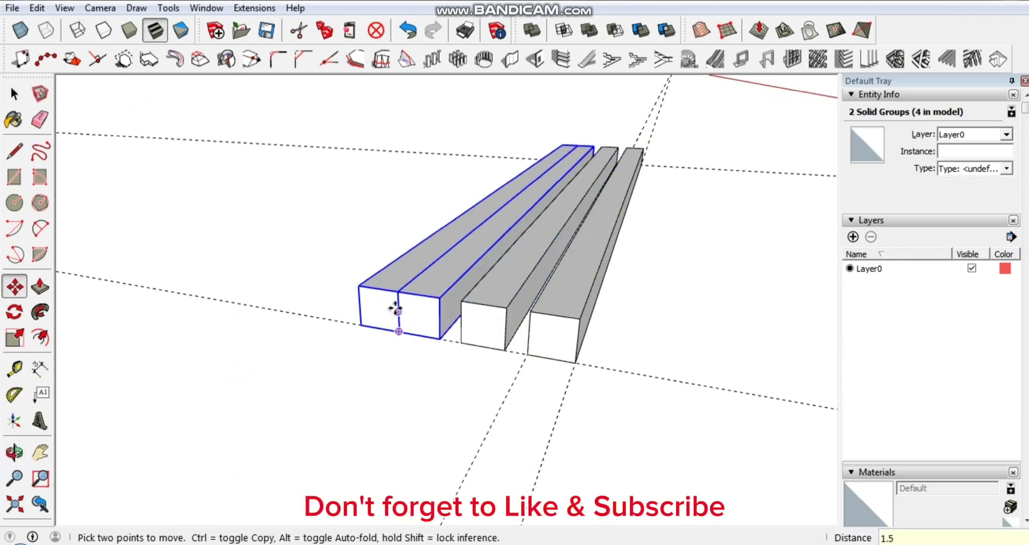
key(Return)
Step: Reposition the leftmost bar and inspect the row from low and high angles
key(space)
click(384, 321)
key(m)
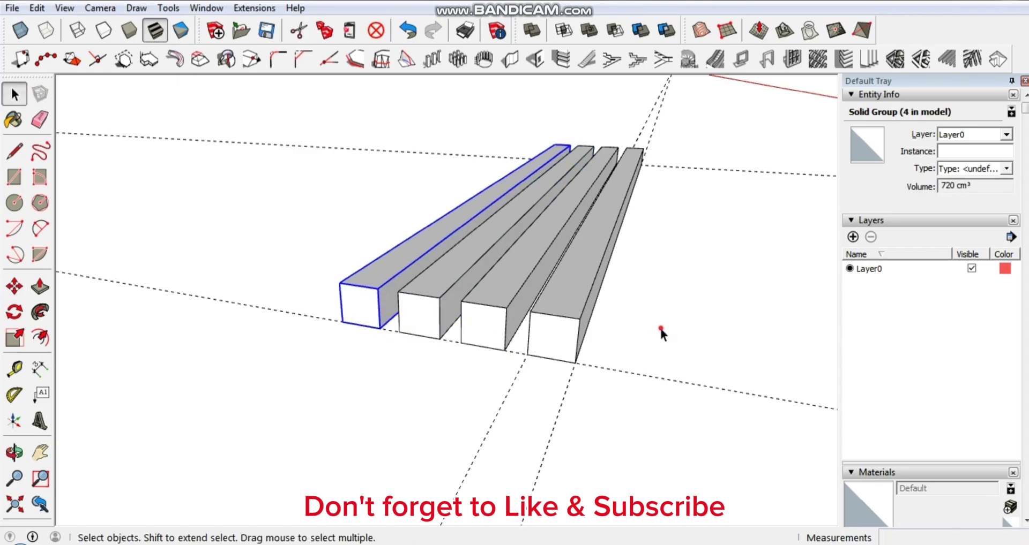
click(660, 327)
middle_drag(660, 328, 448, 307)
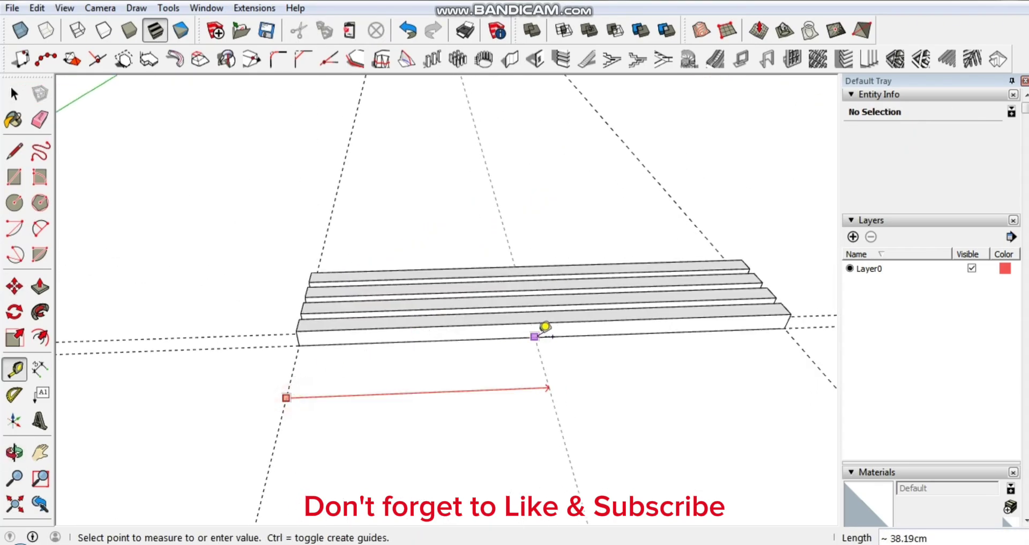
middle_drag(268, 314, 443, 374)
Step: Add a fifth bar on the right, 1.5 cm from its neighbour
click(426, 303)
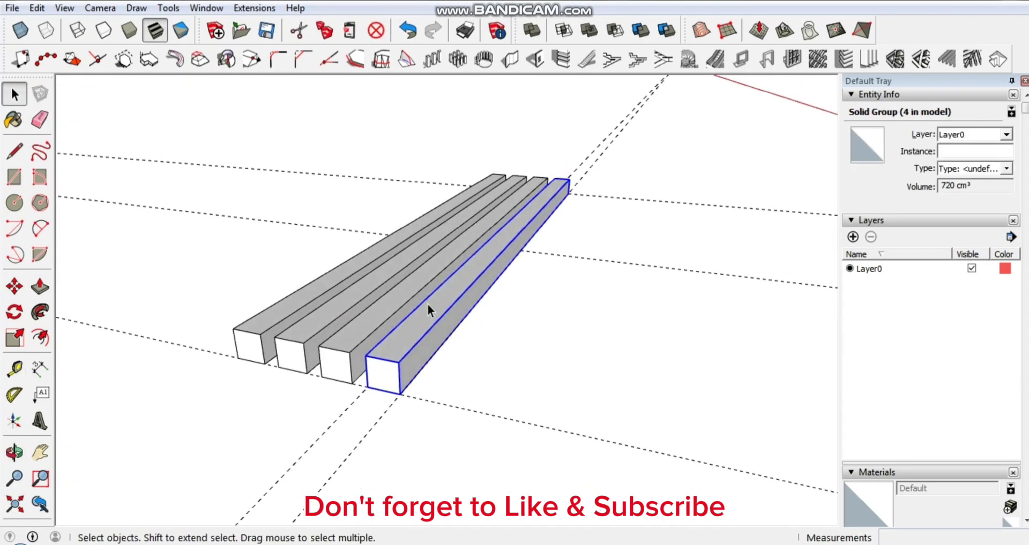
click(415, 397)
key(m)
click(407, 391)
text(1.5)
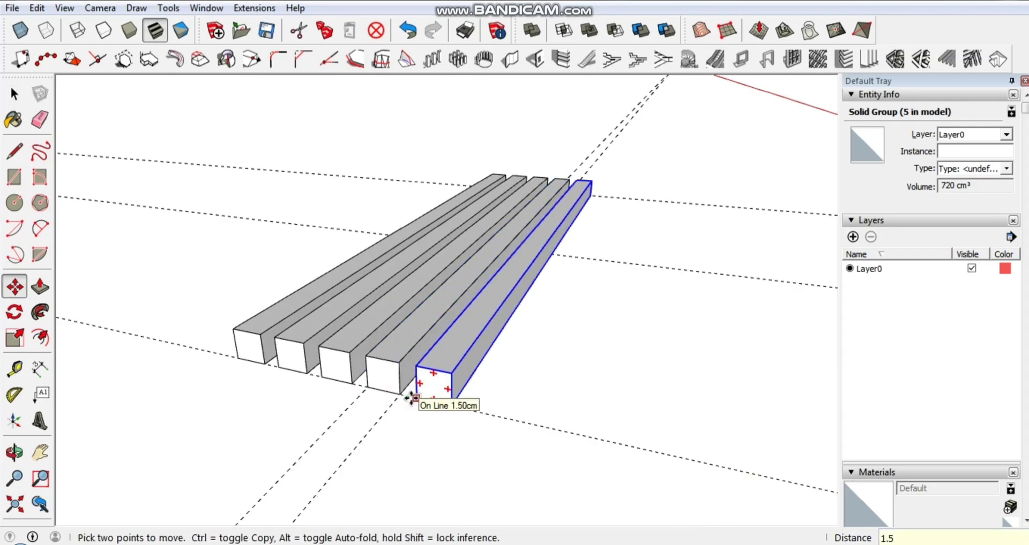
key(Return)
key(space)
mouse_move(515, 262)
middle_down()
mouse_move(609, 320)
mouse_move(527, 326)
middle_up()
Step: Orbit down to the bar ends and push the front bar's end face back
right_click(527, 327)
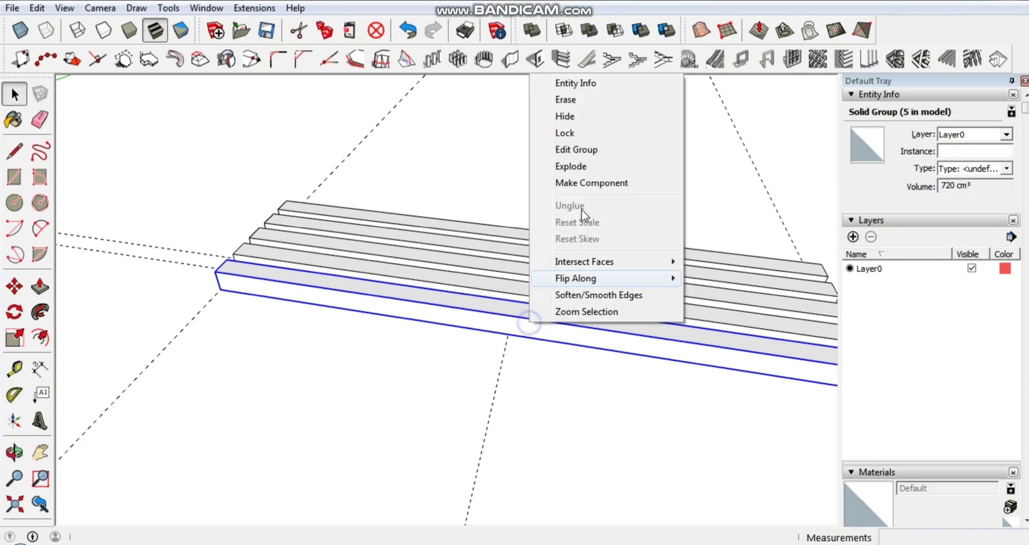
click(537, 390)
mouse_move(537, 390)
middle_down()
mouse_move(535, 401)
mouse_move(462, 294)
mouse_move(410, 291)
middle_up()
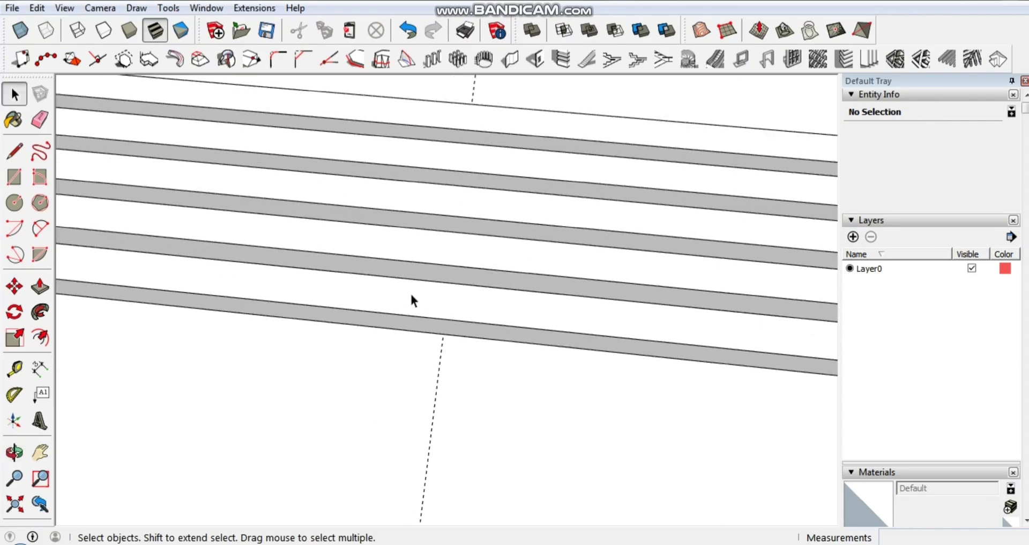
mouse_move(457, 315)
middle_down()
mouse_move(452, 248)
mouse_move(413, 259)
mouse_move(682, 379)
middle_up()
key(space)
key(p)
mouse_move(683, 379)
mouse_down()
mouse_move(401, 318)
mouse_move(367, 298)
mouse_up()
key(space)
mouse_move(367, 299)
middle_down()
mouse_move(478, 385)
mouse_move(414, 287)
mouse_move(370, 271)
middle_up()
key(t)
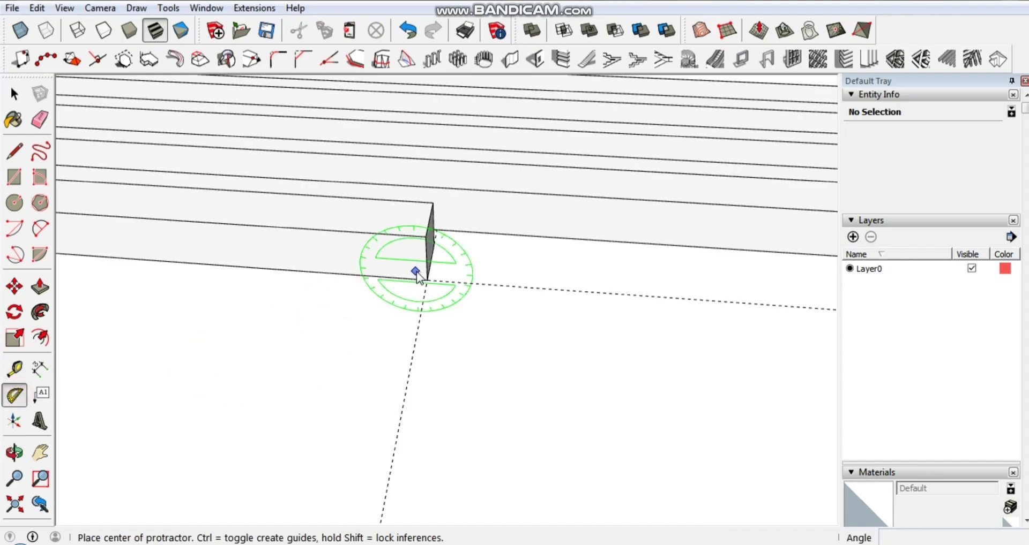
Step: Commit the angled guide at the short bar's end and zoom in on its corner
click(551, 315)
key(space)
mouse_move(494, 278)
middle_down()
mouse_move(375, 294)
mouse_move(449, 271)
middle_up()
scroll(470, 277, up, 5)
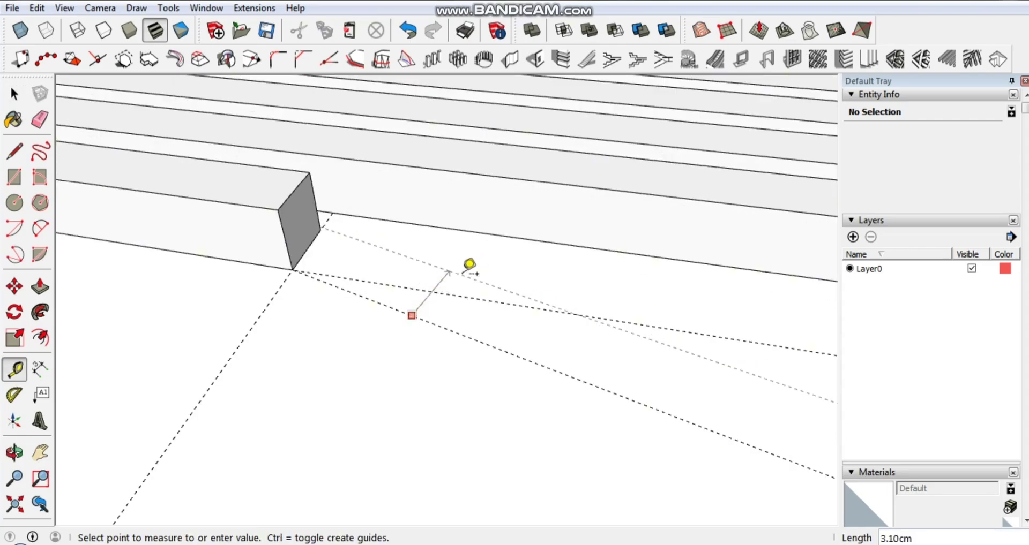
key(space)
scroll(320, 230, up, 3)
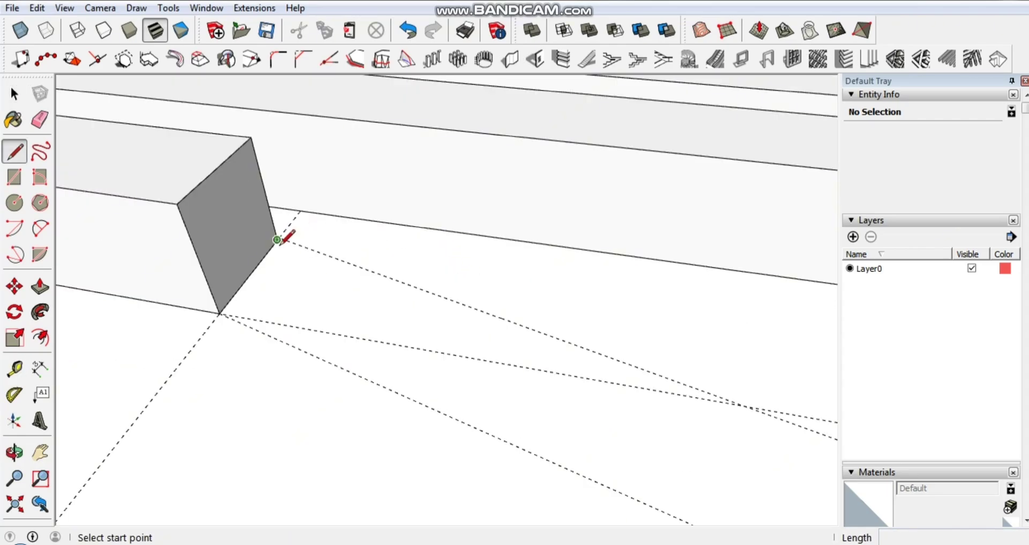
middle_drag(346, 224, 274, 165)
middle_drag(415, 219, 414, 166)
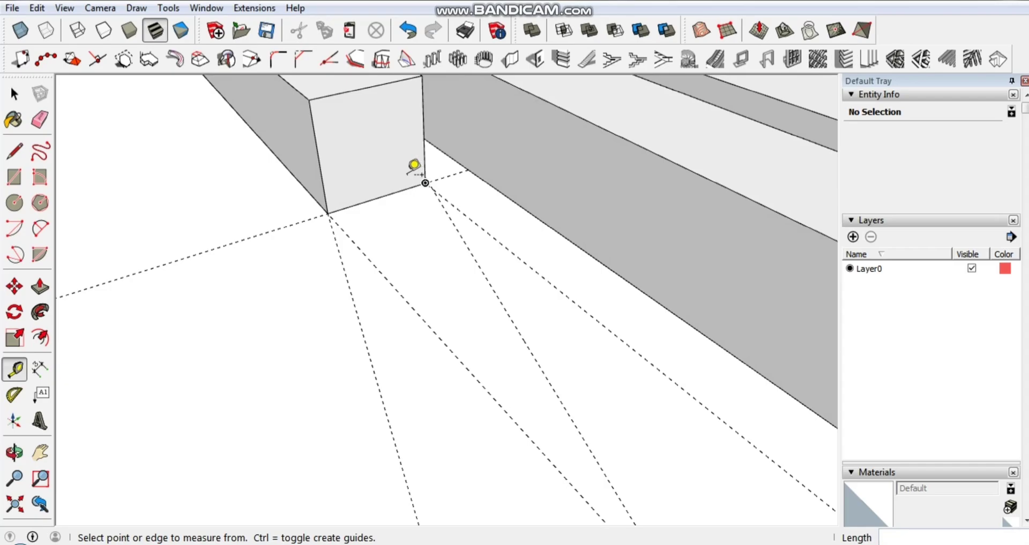
scroll(351, 185, up, 3)
scroll(489, 144, up, 3)
scroll(508, 291, down, 3)
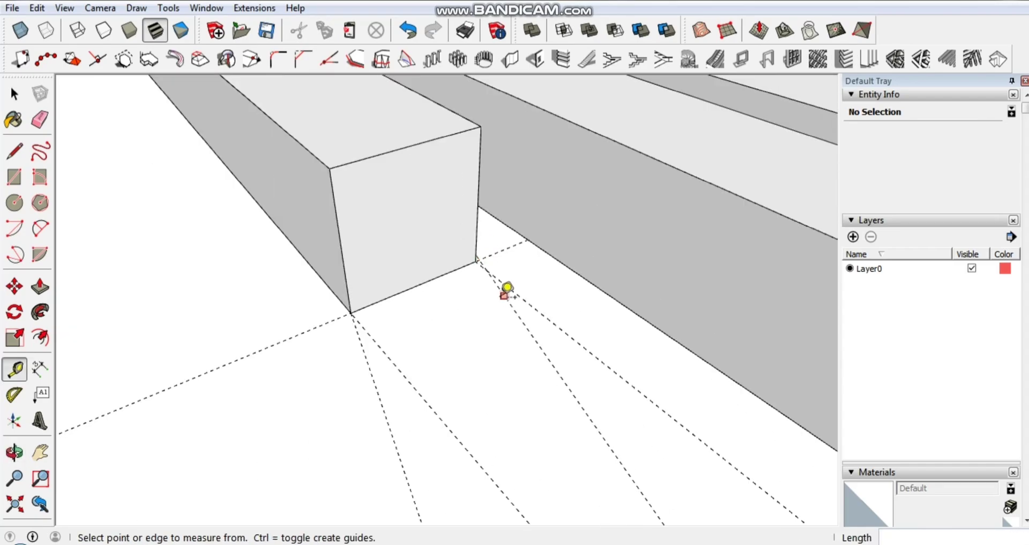
Step: Draw a trial sloped face on the bar end with lines, then undo it
key(l)
scroll(483, 241, up, 5)
scroll(483, 241, down, 2)
click(433, 214)
scroll(482, 250, down, 5)
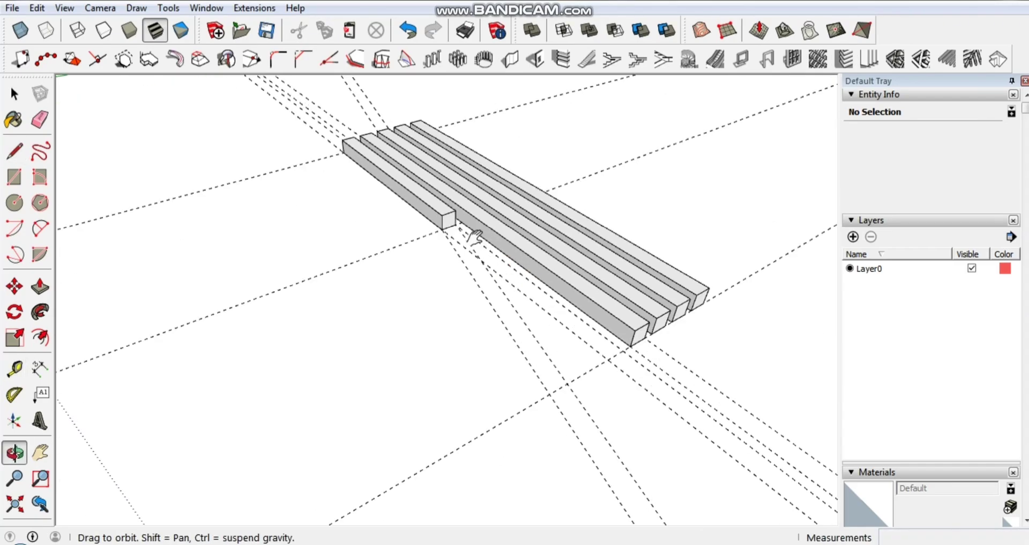
click(438, 219)
key(space)
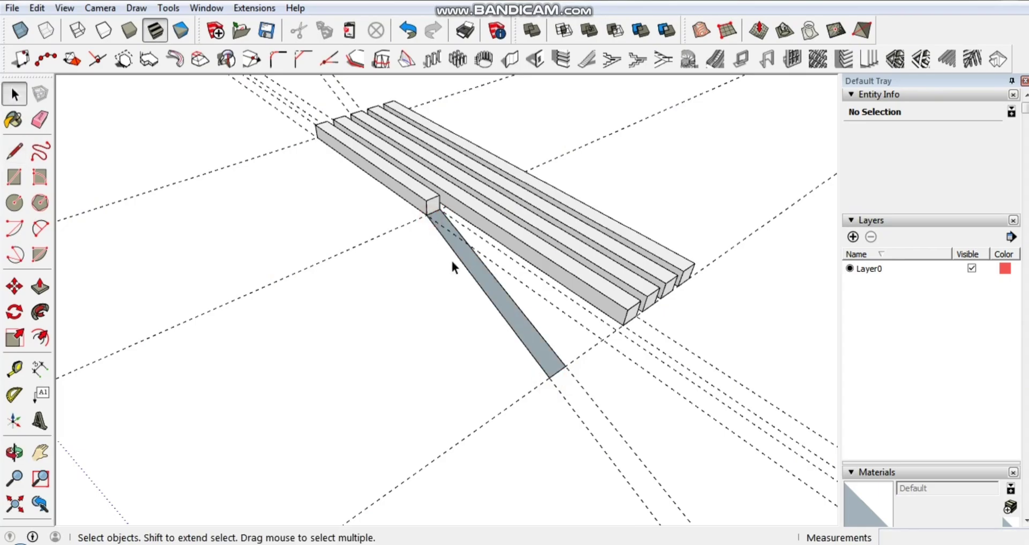
key(ctrl+z)
middle_drag(453, 264, 517, 249)
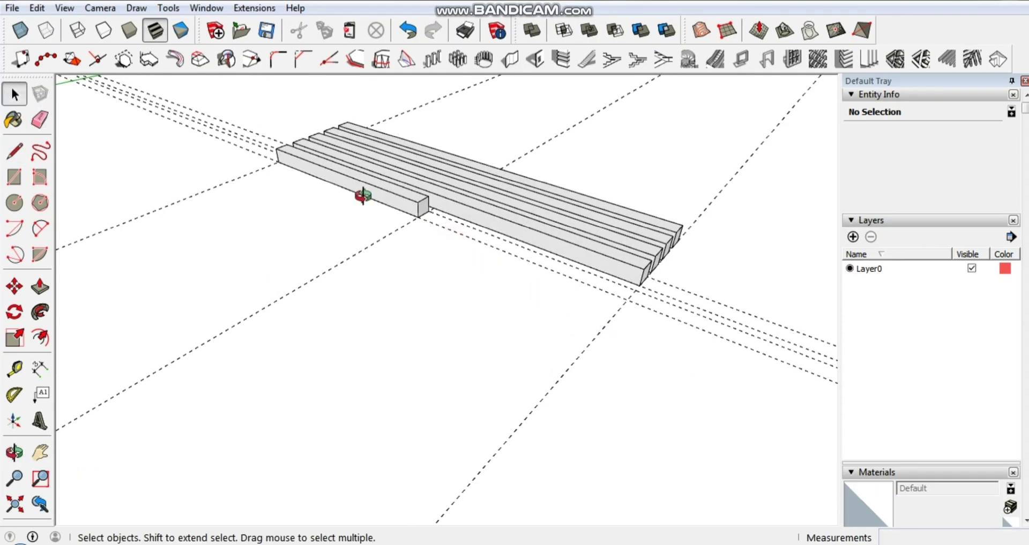
scroll(362, 196, up, 3)
Step: Place a 30° protractor guide from the short bar's bottom end corner
click(14, 394)
middle_drag(427, 266, 451, 257)
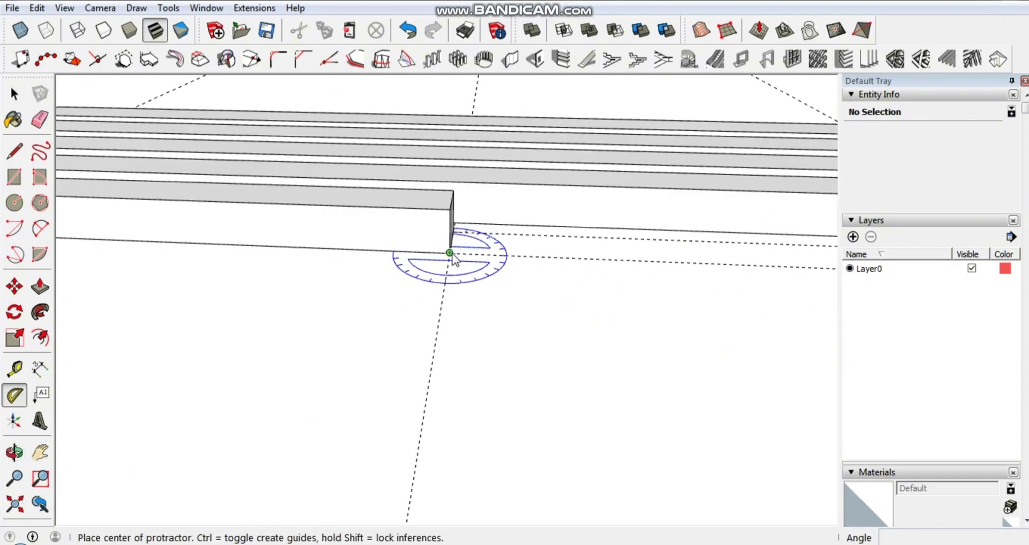
text(30)
key(Return)
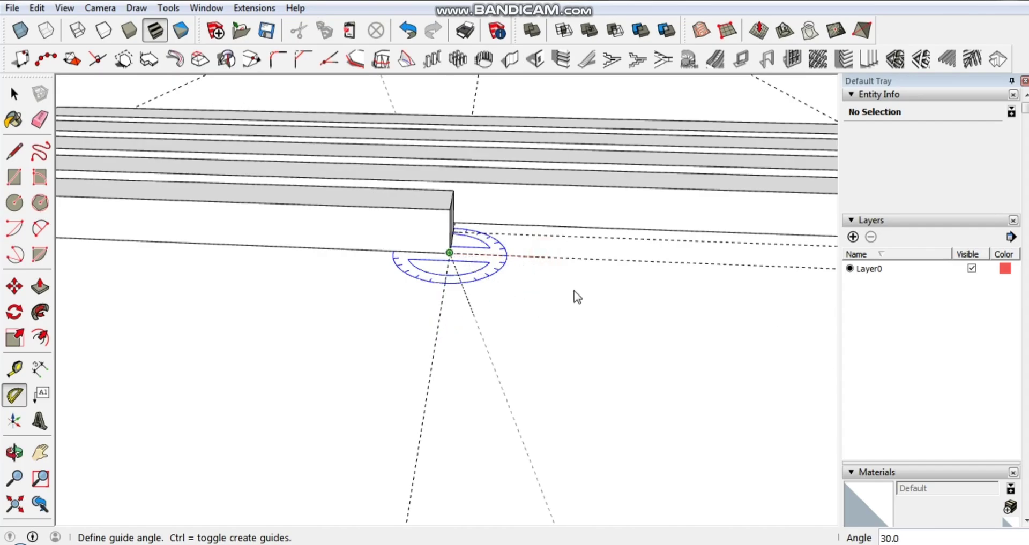
middle_drag(613, 281, 533, 270)
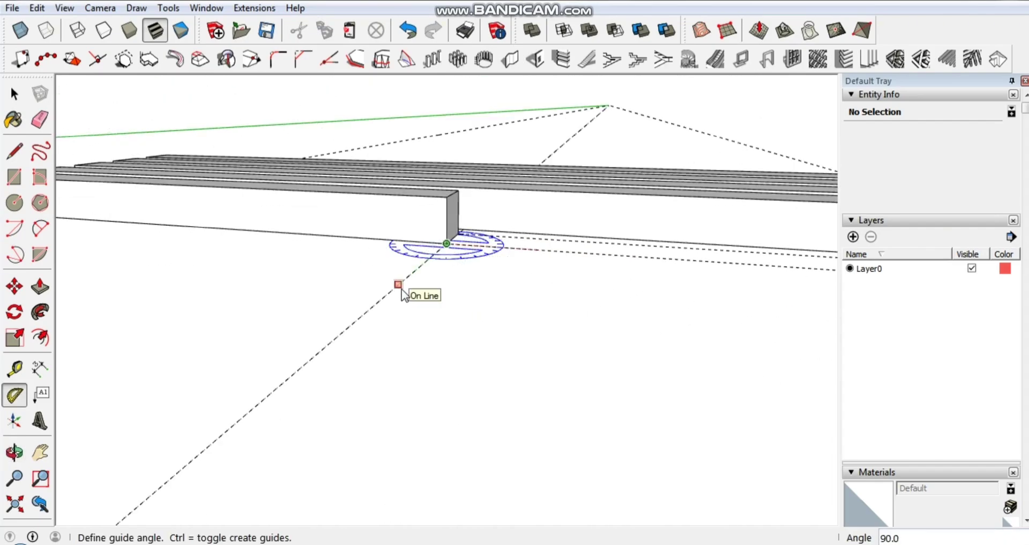
Step: Orbit until the bar's end face stands vertical and start an edge at its corner
key(space)
scroll(401, 289, down, 3)
middle_drag(560, 322, 281, 243)
scroll(281, 243, up, 5)
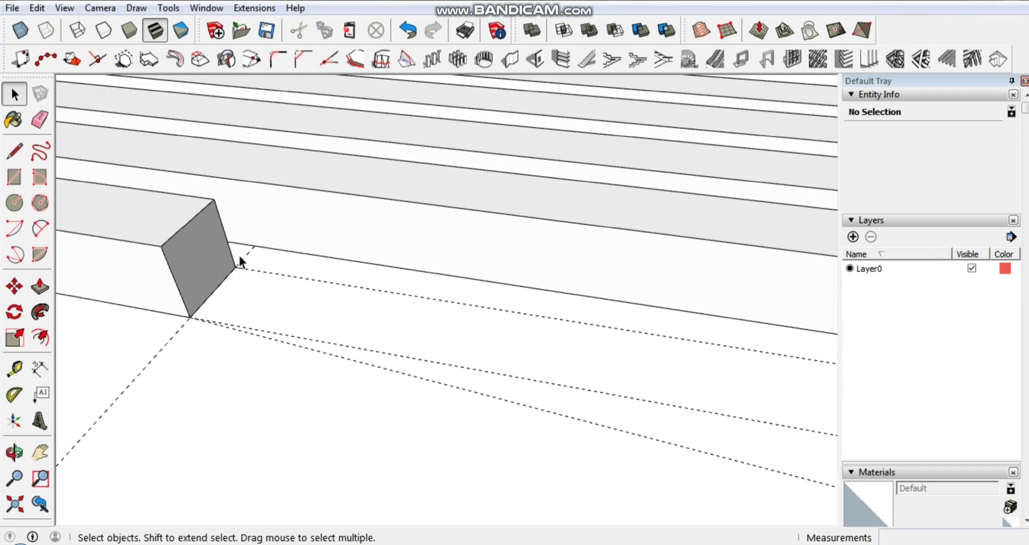
key(t)
key(space)
middle_drag(344, 279, 170, 228)
scroll(493, 201, up, 3)
middle_drag(493, 201, 414, 191)
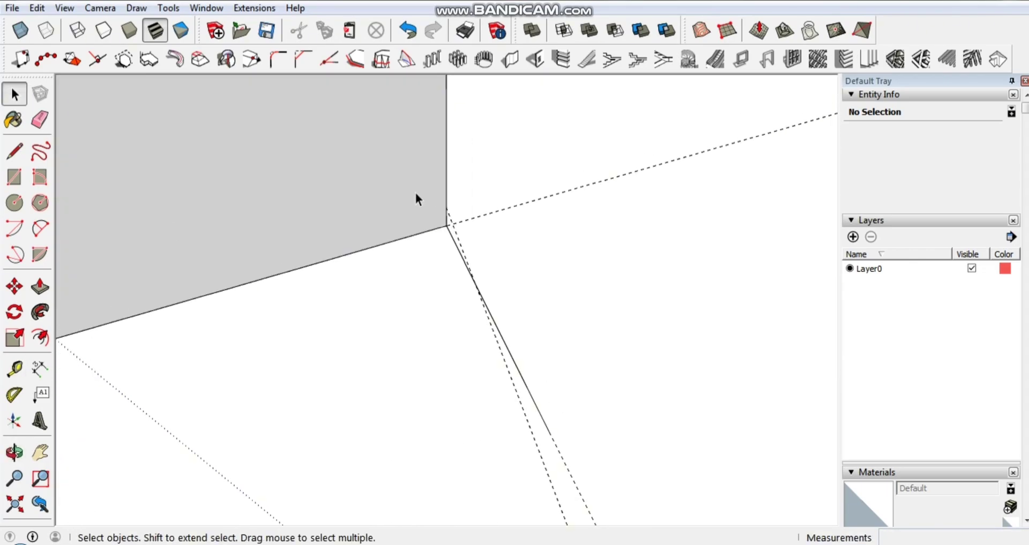
click(532, 388)
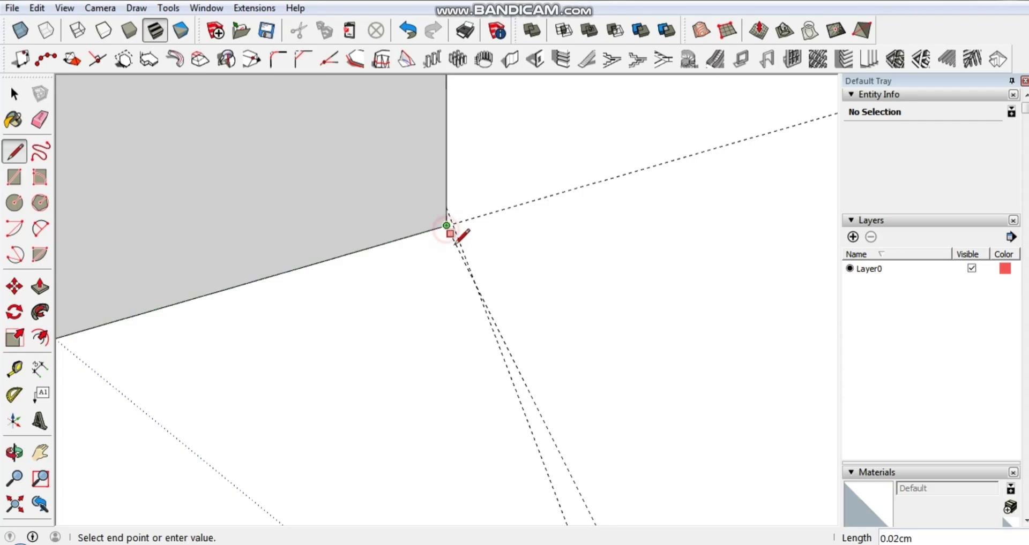
Step: Close the new face on the front plank's end along the angled guide
scroll(493, 343, down, 3)
scroll(562, 305, down, 2)
scroll(569, 329, down, 2)
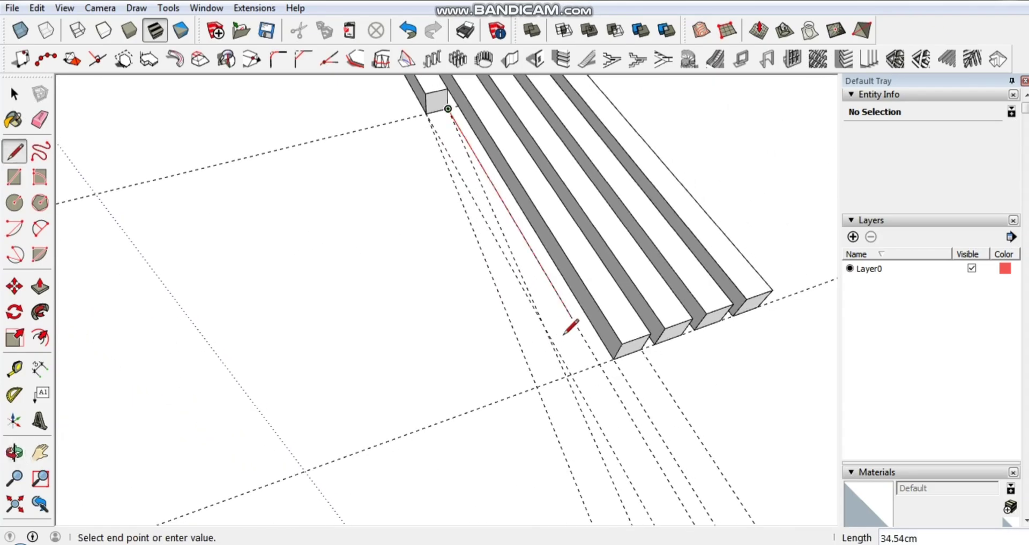
scroll(569, 407, up, 2)
scroll(482, 407, down, 2)
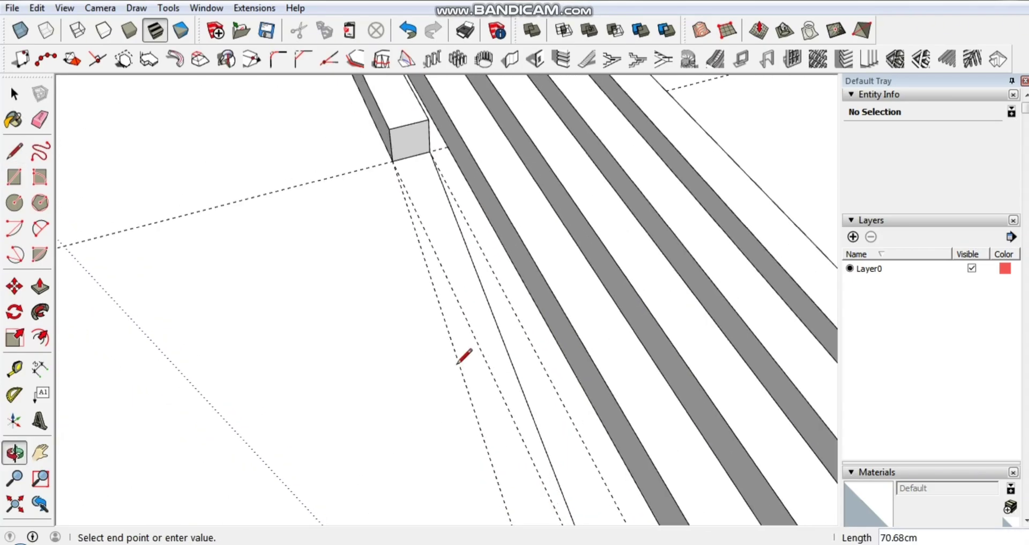
scroll(402, 149, up, 3)
middle_drag(402, 150, 436, 241)
scroll(444, 257, up, 2)
scroll(452, 276, down, 2)
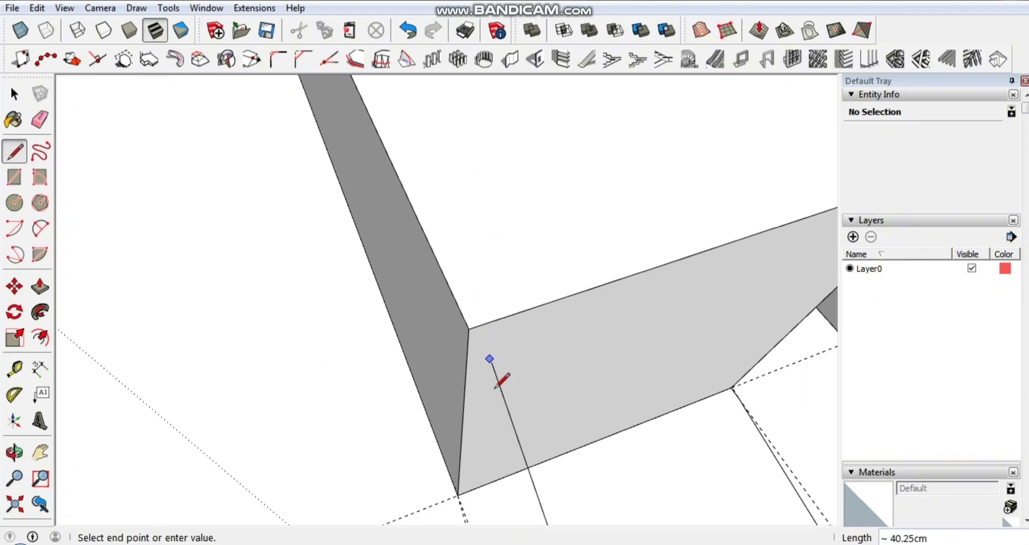
scroll(485, 375, up, 2)
scroll(397, 426, down, 2)
scroll(395, 423, up, 2)
middle_drag(384, 410, 377, 260)
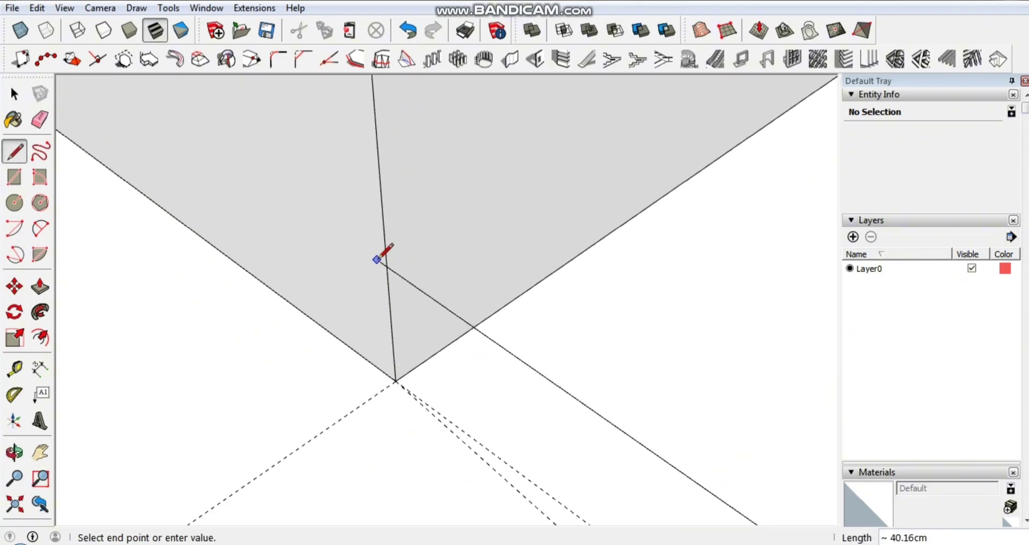
click(395, 381)
key(space)
Step: Extrude the new face level with the neighbouring planks and inspect the sloped section
mouse_move(581, 264)
middle_down()
mouse_move(561, 179)
mouse_move(465, 298)
middle_up()
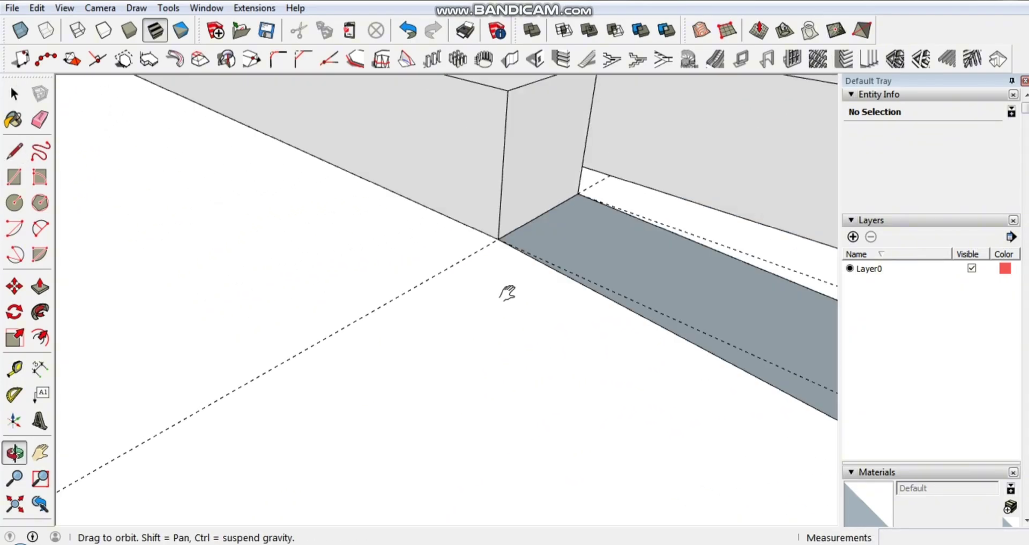
key(p)
click(465, 298)
click(429, 270)
mouse_move(429, 271)
middle_down()
mouse_move(501, 314)
mouse_move(625, 349)
middle_up()
scroll(412, 262, up, 5)
scroll(533, 291, down, 4)
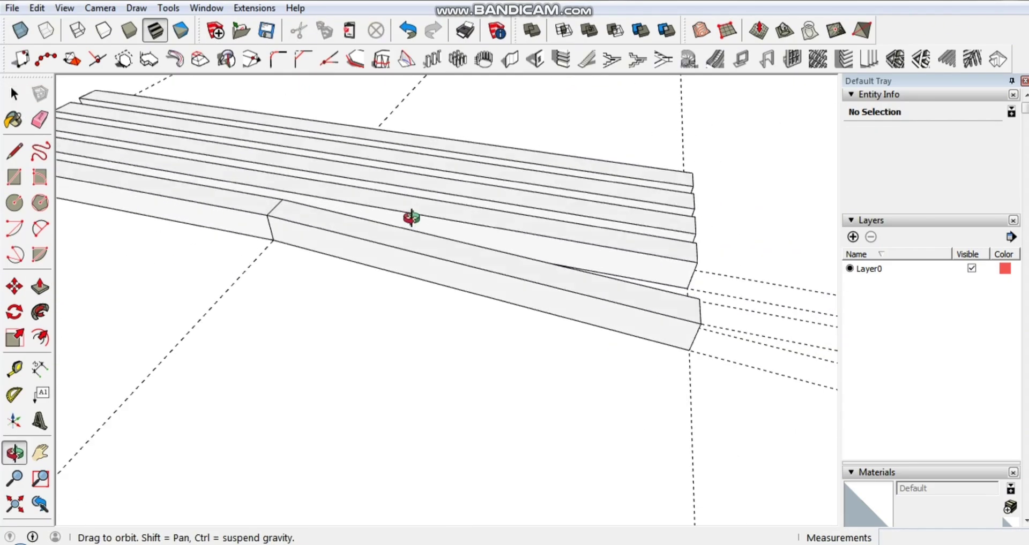
mouse_move(409, 218)
middle_down()
mouse_move(237, 220)
mouse_move(344, 258)
mouse_move(121, 172)
mouse_move(420, 227)
mouse_move(757, 200)
mouse_move(510, 247)
middle_up()
scroll(490, 261, up, 3)
key(e)
key(space)
Step: Copy the bent front plank group and paste the duplicate beside the other planks
scroll(509, 246, down, 3)
click(516, 257)
triple_click(516, 271)
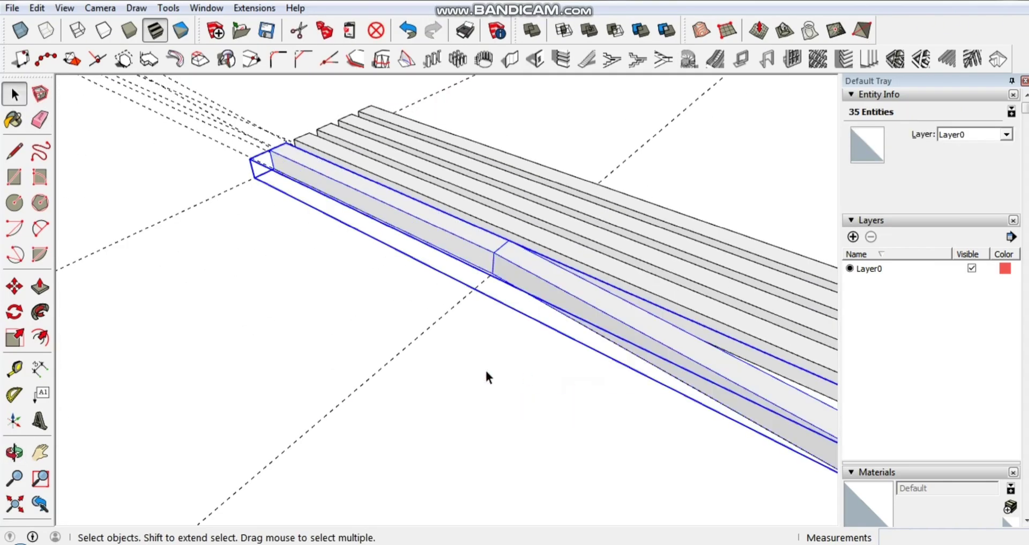
click(485, 369)
middle_drag(484, 369, 504, 245)
scroll(352, 294, up, 3)
click(351, 294)
key(ctrl+c)
key(ctrl+v)
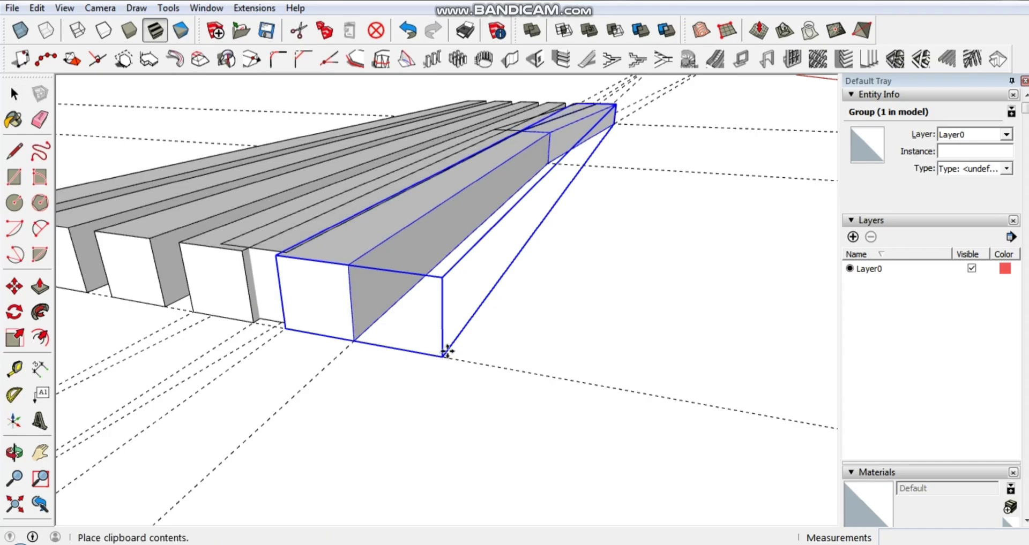
click(485, 367)
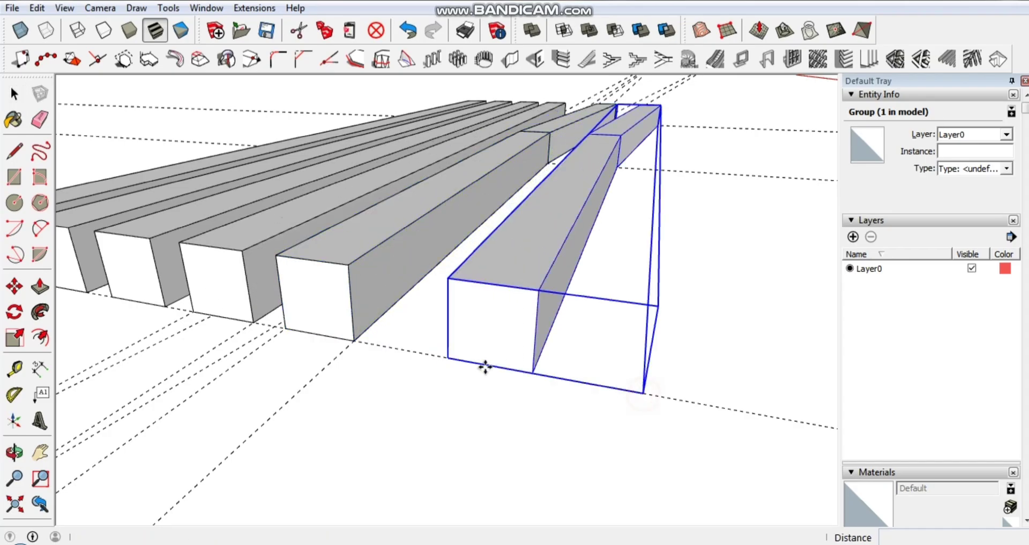
click(459, 354)
click(352, 340)
key(space)
Step: Move the copied plank from its bottom corner flush against the neighbouring plank
middle_drag(351, 341, 501, 332)
scroll(468, 356, up, 5)
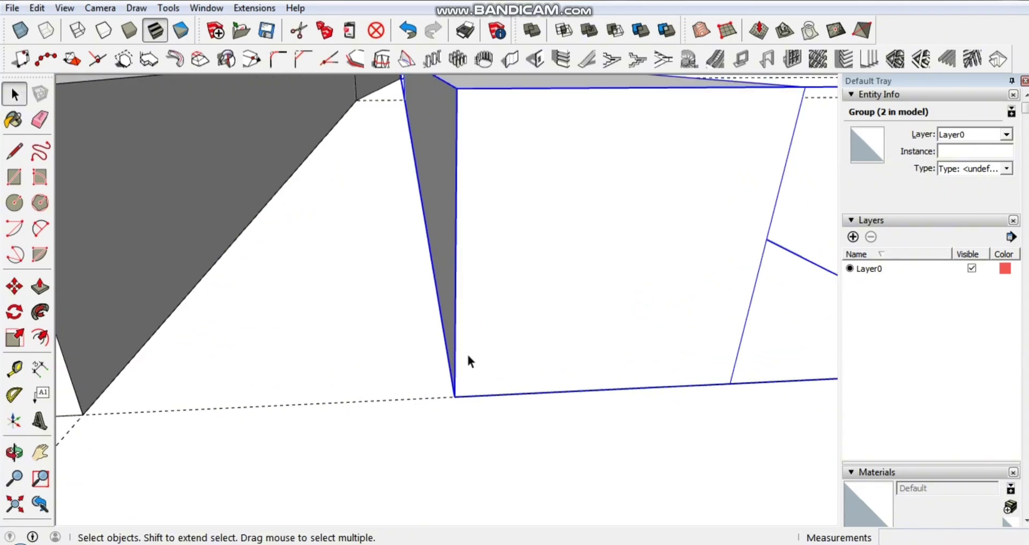
key(m)
click(455, 397)
scroll(232, 401, up, 2)
scroll(246, 378, up, 2)
scroll(257, 381, up, 1)
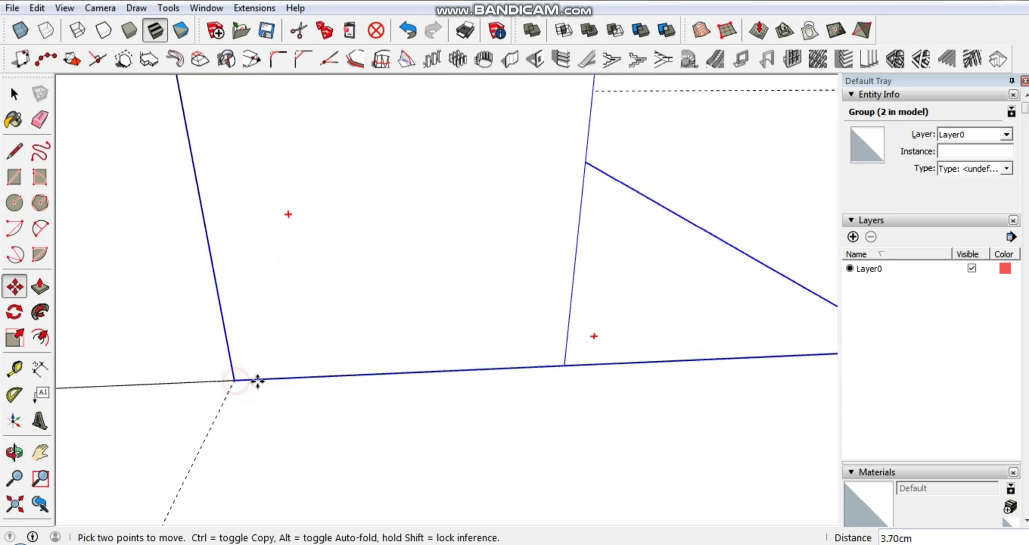
scroll(258, 381, down, 2)
scroll(325, 381, down, 2)
click(326, 381)
key(space)
scroll(448, 250, down, 3)
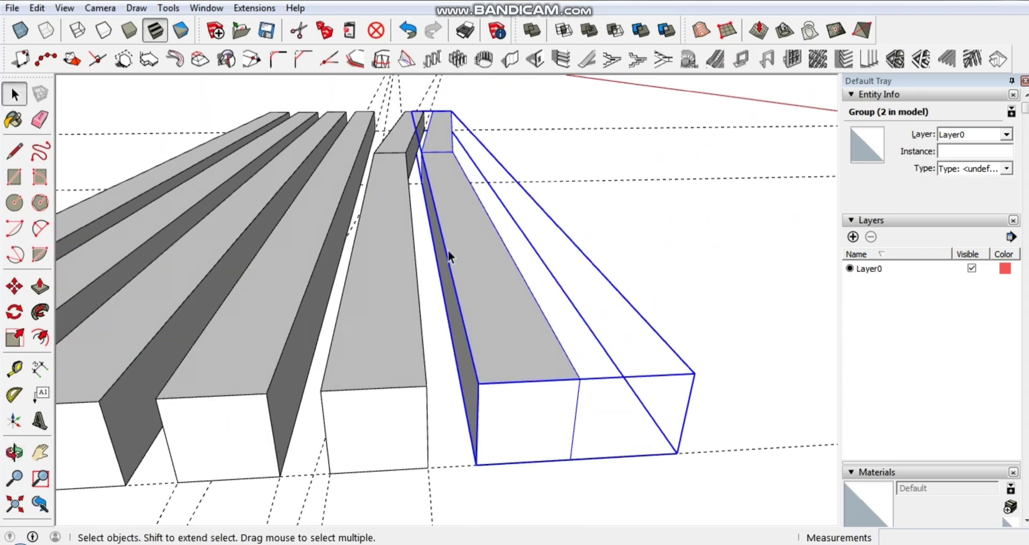
Step: Copy the two bent planks, Paste In Place, and shift the copies 1.50 cm sideways
mouse_move(448, 250)
middle_down()
mouse_move(397, 223)
mouse_move(361, 307)
middle_up()
mouse_move(608, 337)
middle_down()
mouse_move(506, 429)
mouse_move(626, 317)
mouse_move(524, 293)
mouse_move(417, 378)
middle_up()
scroll(429, 383, up, 2)
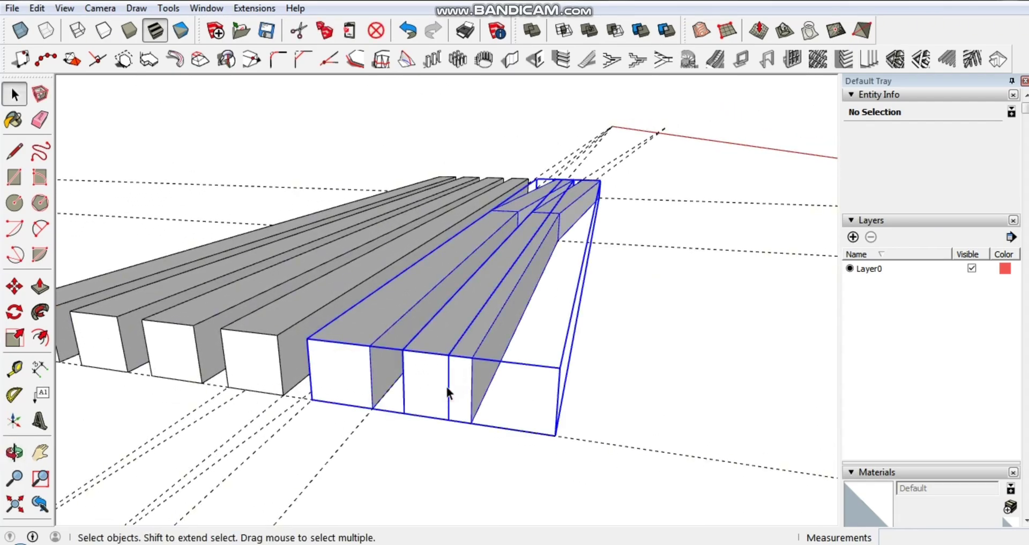
click(37, 8)
click(69, 78)
click(36, 7)
click(75, 105)
key(m)
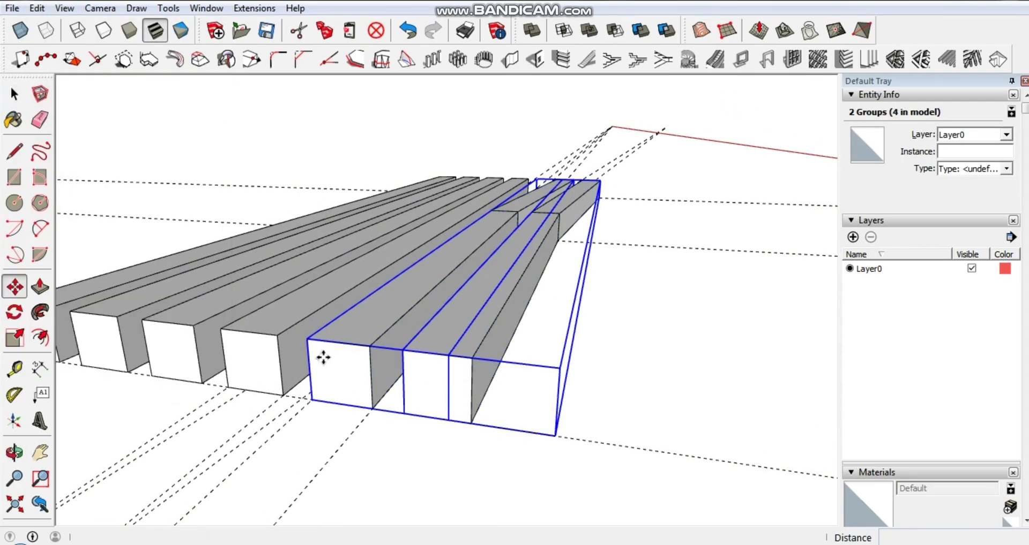
click(313, 398)
text(1.)
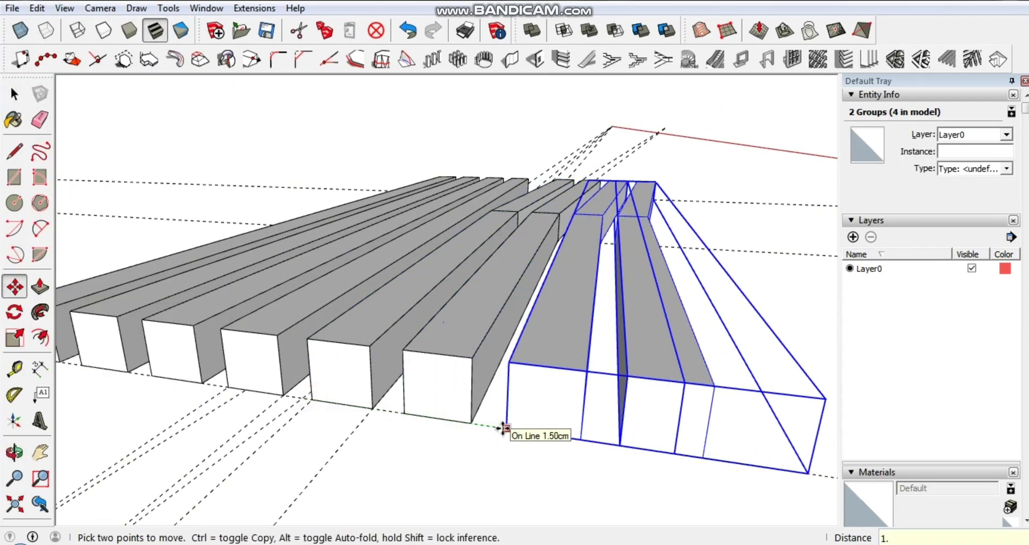
click(502, 427)
key(space)
Step: Review the finished row and select all eight bent plank groups
click(494, 470)
middle_drag(493, 470, 609, 348)
scroll(689, 318, up, 3)
scroll(687, 317, up, 2)
key(e)
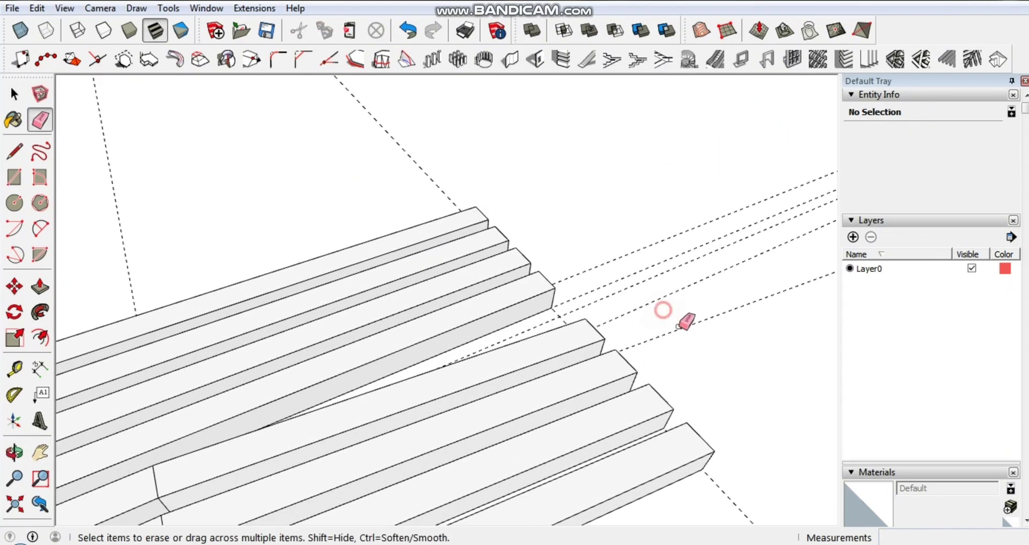
middle_drag(684, 323, 340, 205)
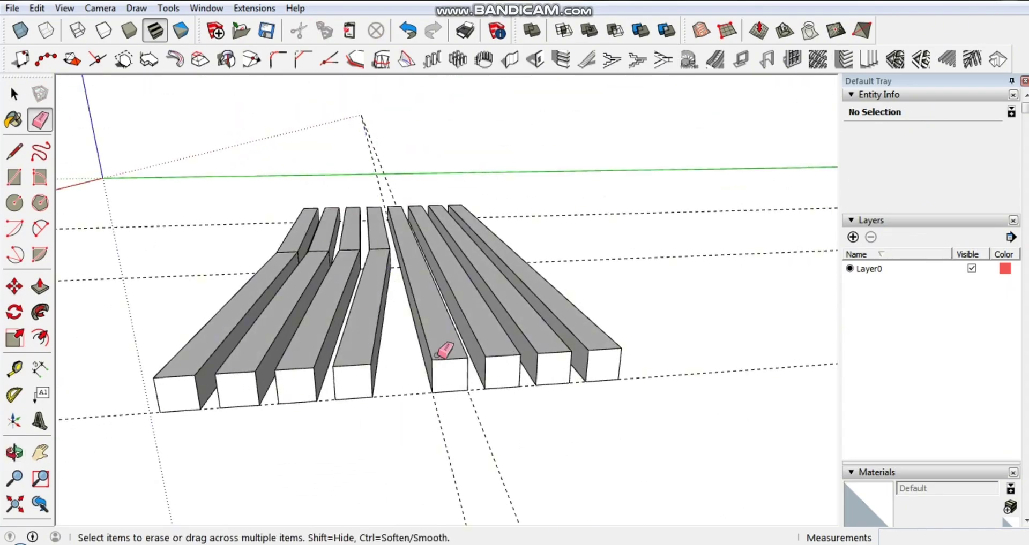
scroll(436, 354, down, 3)
mouse_move(435, 344)
middle_down()
mouse_move(472, 397)
mouse_move(421, 351)
middle_up()
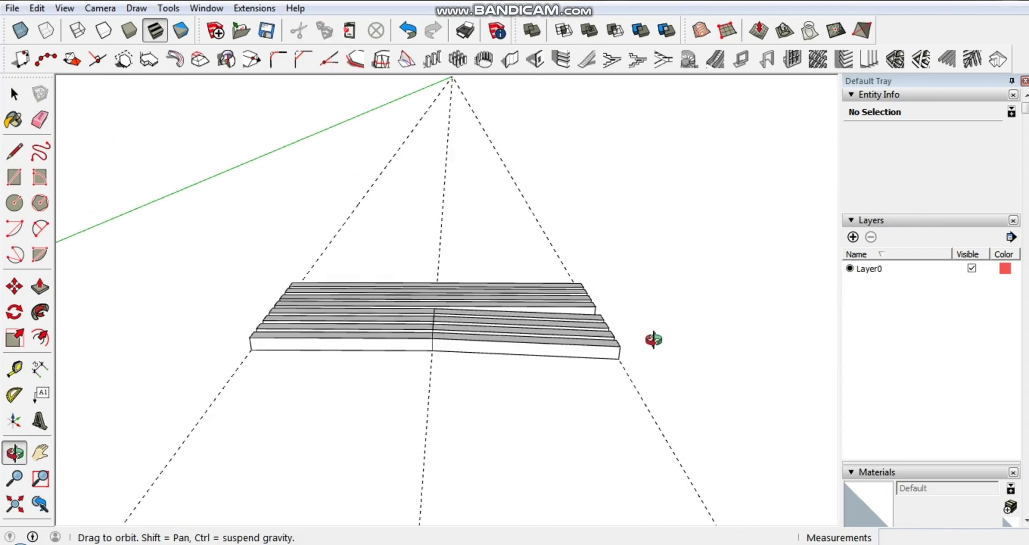
key(space)
click(404, 358)
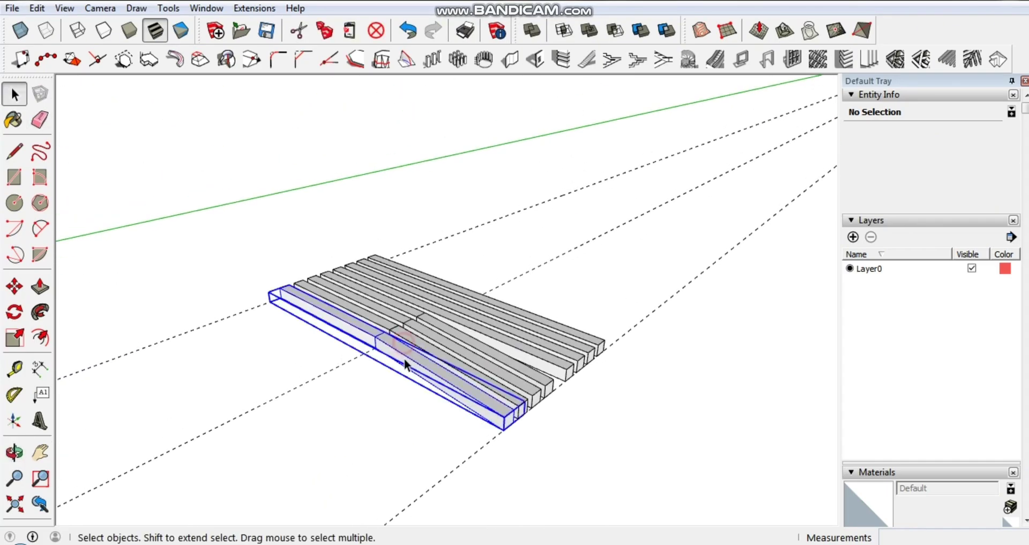
scroll(520, 349, up, 2)
shift+click(568, 304)
right_click(505, 297)
Step: Start a Tape Measure guide from the front plank's edge, 1.50 cm in front of the row
click(559, 437)
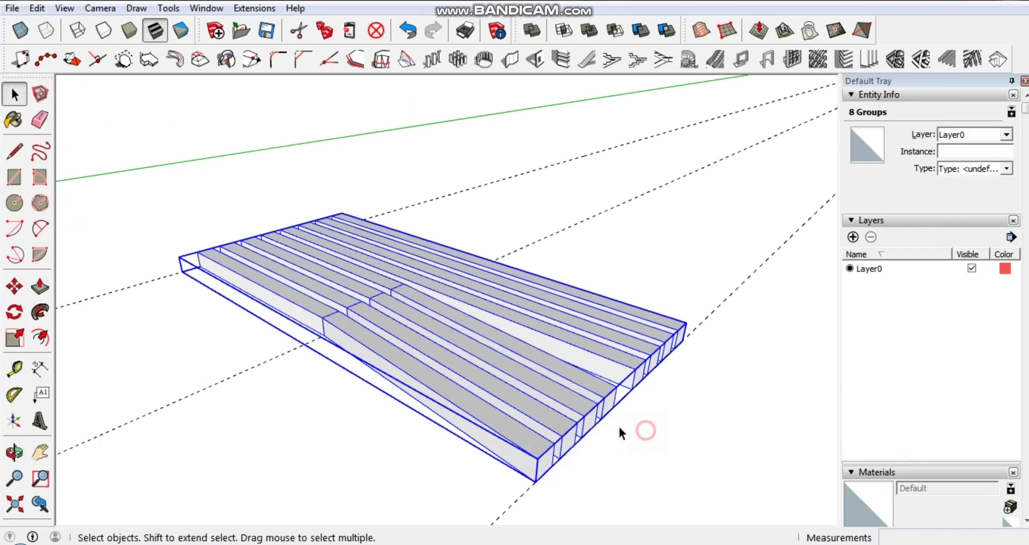
click(616, 431)
mouse_move(615, 431)
middle_down()
mouse_move(541, 458)
mouse_move(491, 394)
middle_up()
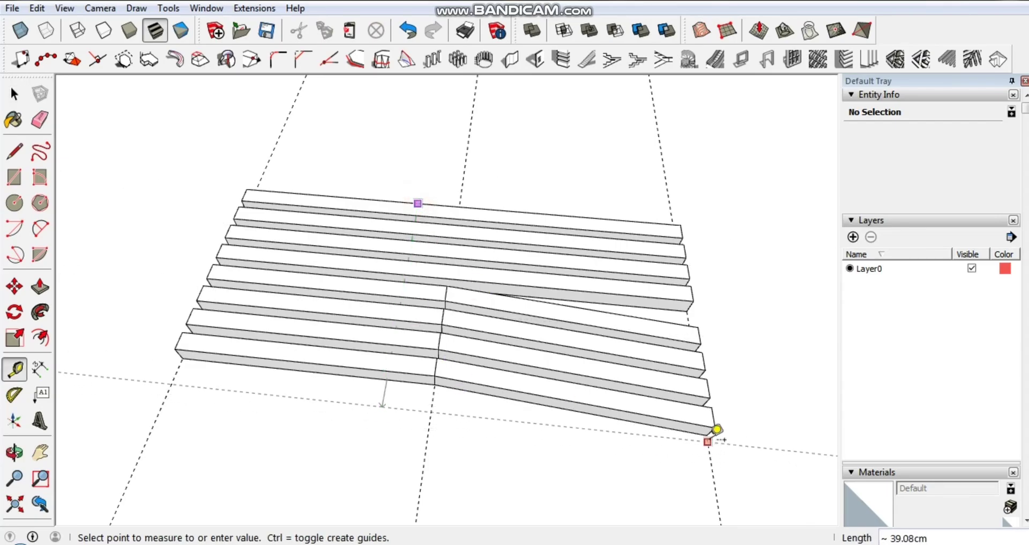
mouse_move(710, 426)
middle_down()
mouse_move(558, 298)
mouse_move(375, 349)
mouse_move(464, 252)
mouse_move(556, 280)
mouse_move(477, 430)
middle_up()
scroll(357, 374, up, 5)
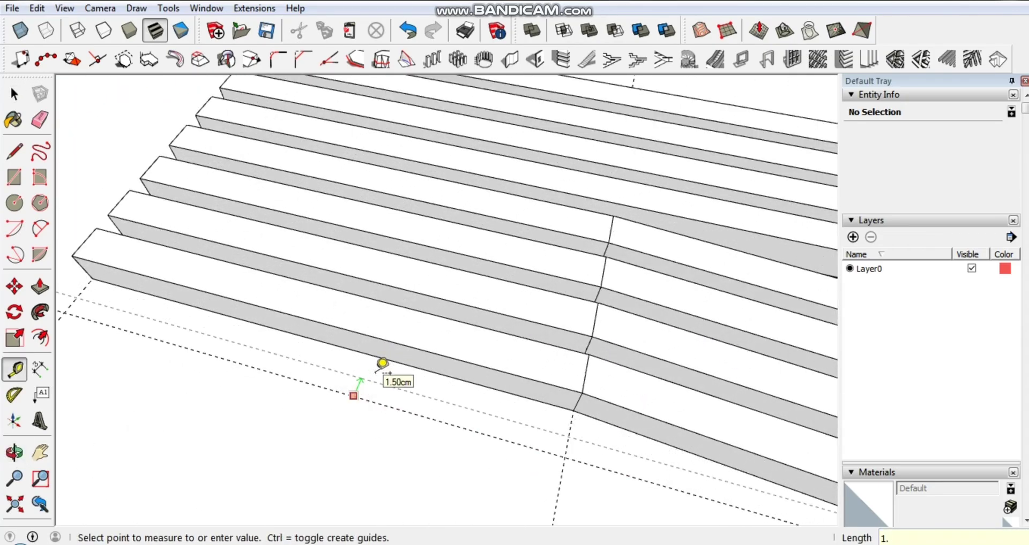
mouse_move(382, 364)
middle_down()
mouse_move(558, 361)
mouse_move(479, 363)
mouse_move(218, 319)
mouse_move(423, 338)
mouse_move(447, 355)
mouse_move(252, 345)
middle_up()
click(249, 348)
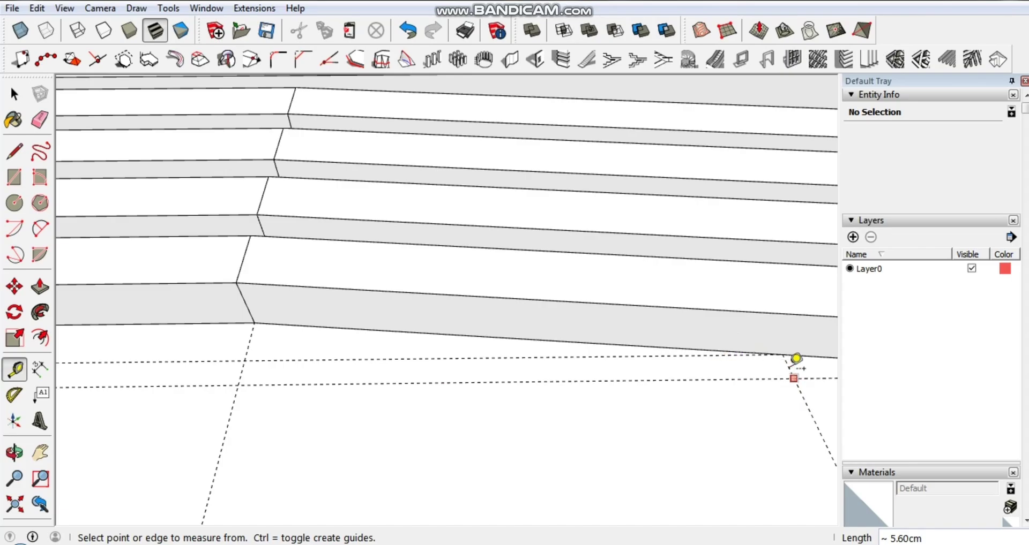
scroll(692, 355, down, 4)
middle_drag(682, 355, 416, 392)
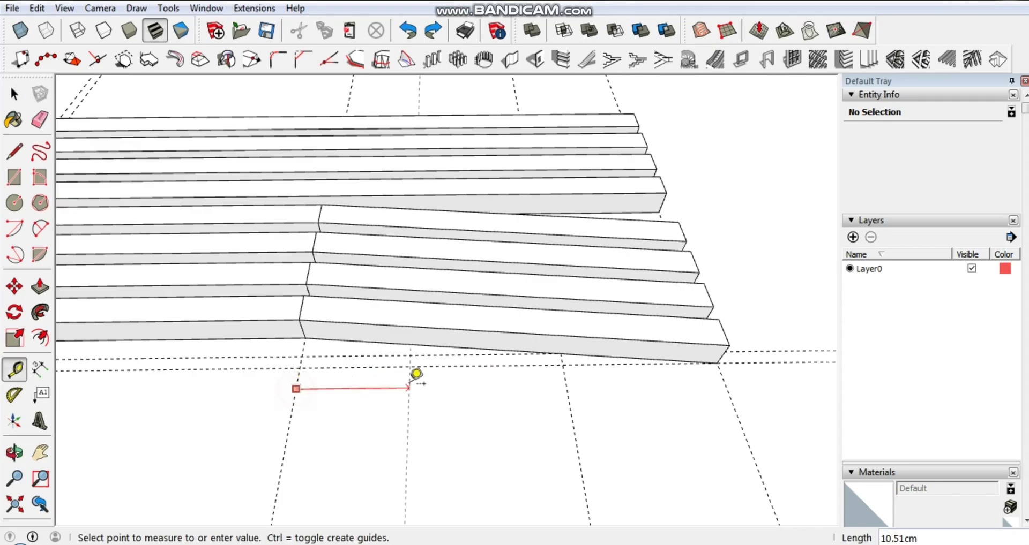
middle_drag(416, 375, 528, 347)
Step: Extrude the new rectangle into a beam and pull the nearest beam's front face outward
key(r)
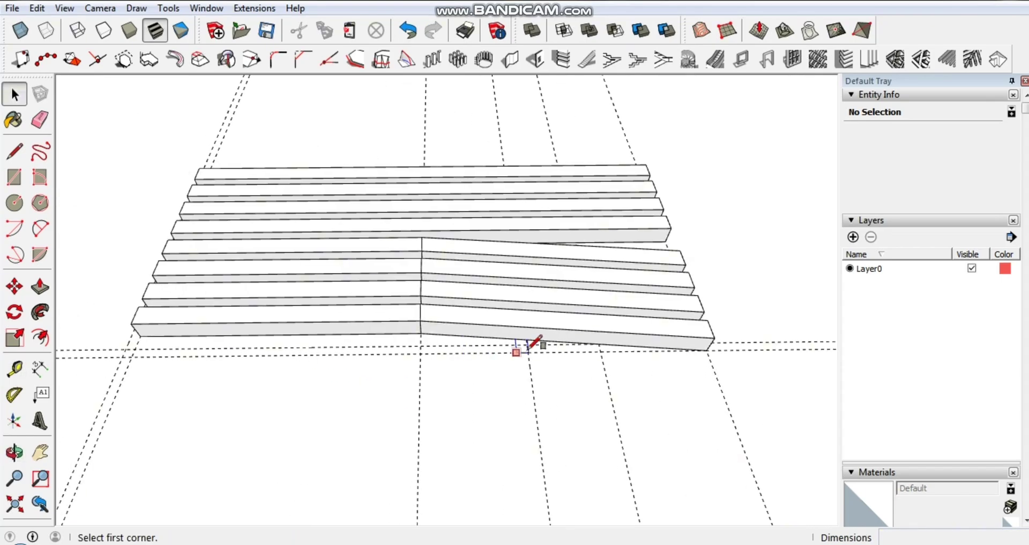
key(p)
drag(421, 353, 425, 337)
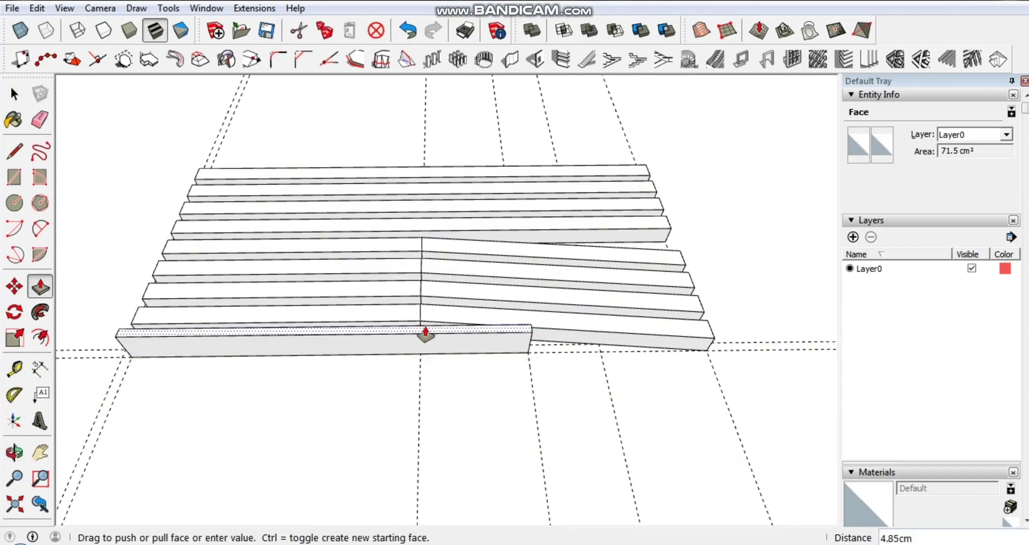
mouse_move(424, 337)
middle_down()
mouse_move(325, 286)
mouse_move(283, 247)
mouse_move(427, 380)
mouse_move(355, 389)
middle_up()
key(space)
key(e)
key(p)
drag(382, 401, 388, 454)
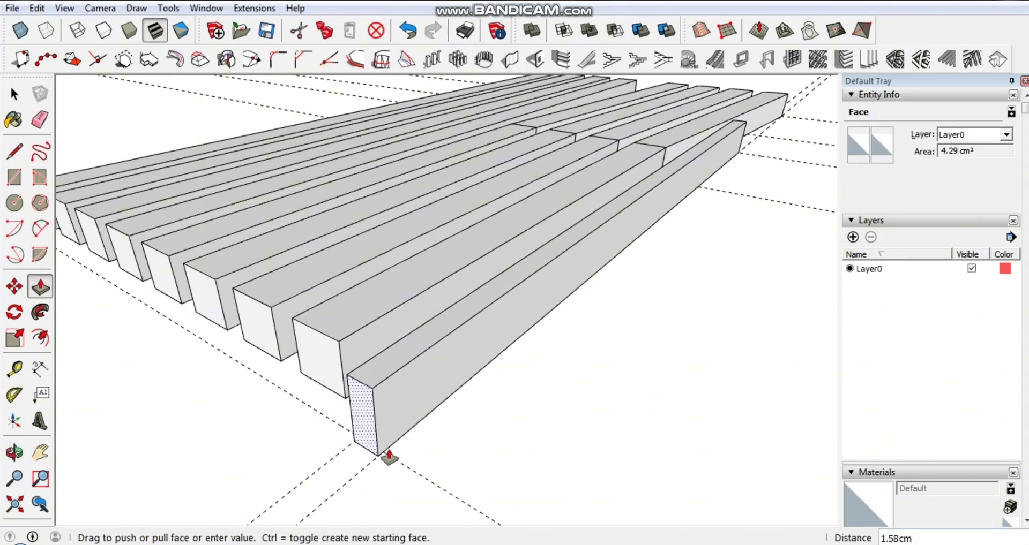
mouse_move(351, 439)
middle_down()
mouse_move(657, 373)
mouse_move(678, 292)
middle_up()
Step: Lengthen a beam's end face by a pull distance of 5
key(l)
key(p)
click(685, 286)
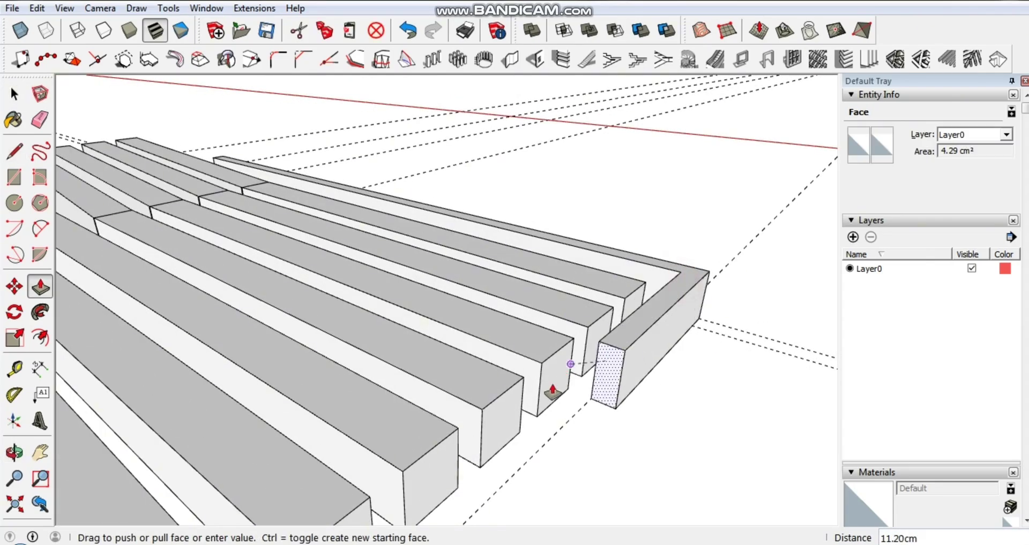
scroll(552, 402, down, 3)
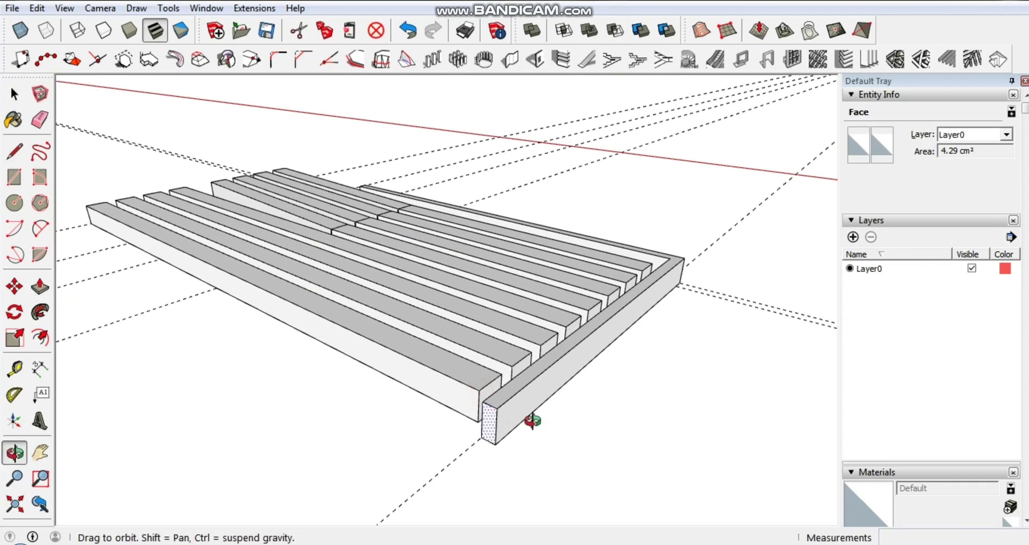
mouse_move(532, 421)
middle_down()
mouse_move(809, 380)
mouse_move(662, 285)
middle_up()
click(619, 300)
text(1.)
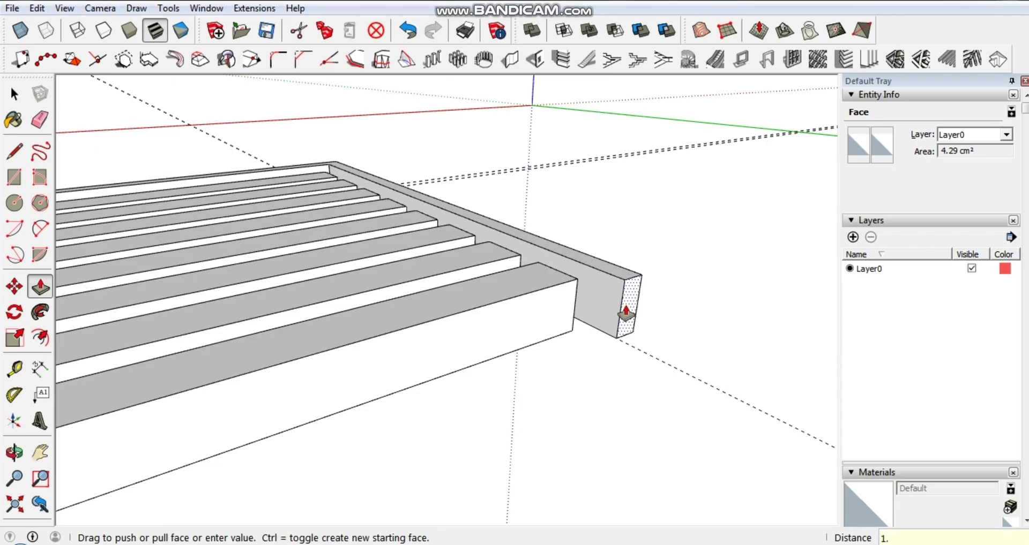
text(5)
key(Return)
key(t)
Step: Pull the front beam's end face out 1.3 cm
click(608, 304)
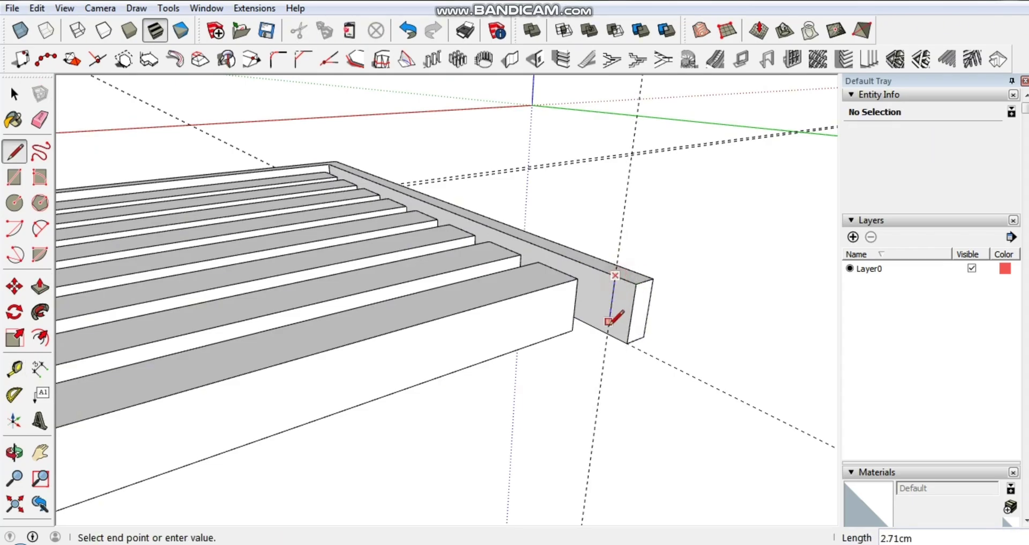
key(p)
click(625, 338)
scroll(536, 375, down, 5)
middle_drag(315, 416, 468, 412)
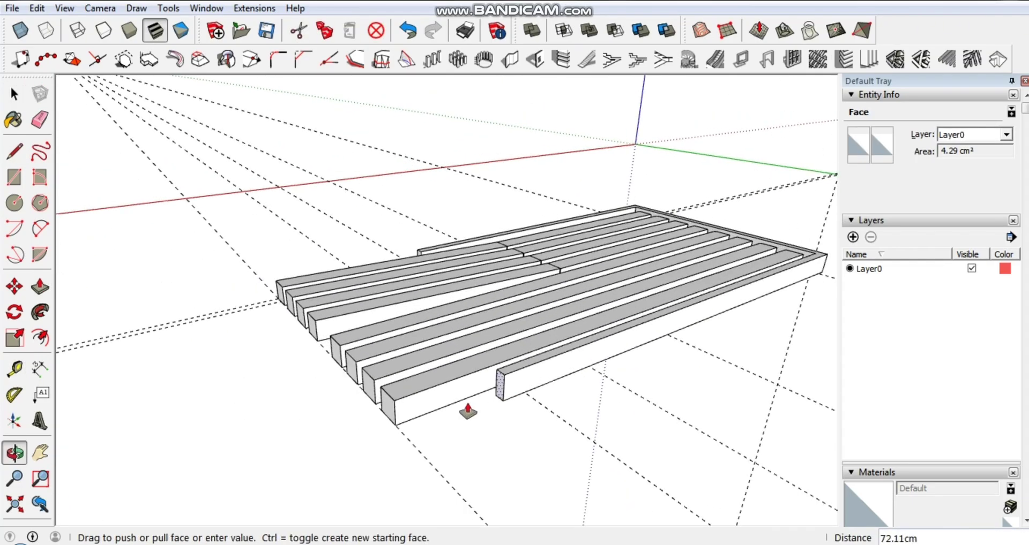
scroll(455, 407, up, 2)
click(506, 396)
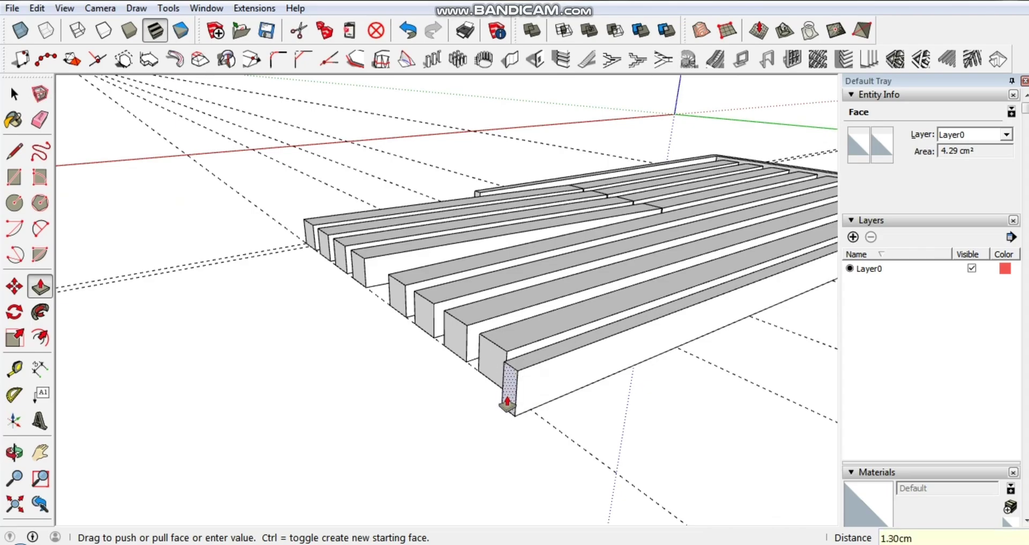
click(507, 402)
text(1.3)
key(Return)
key(space)
Step: Extend the front rail's end face by about 38.5 cm
middle_drag(507, 403, 717, 327)
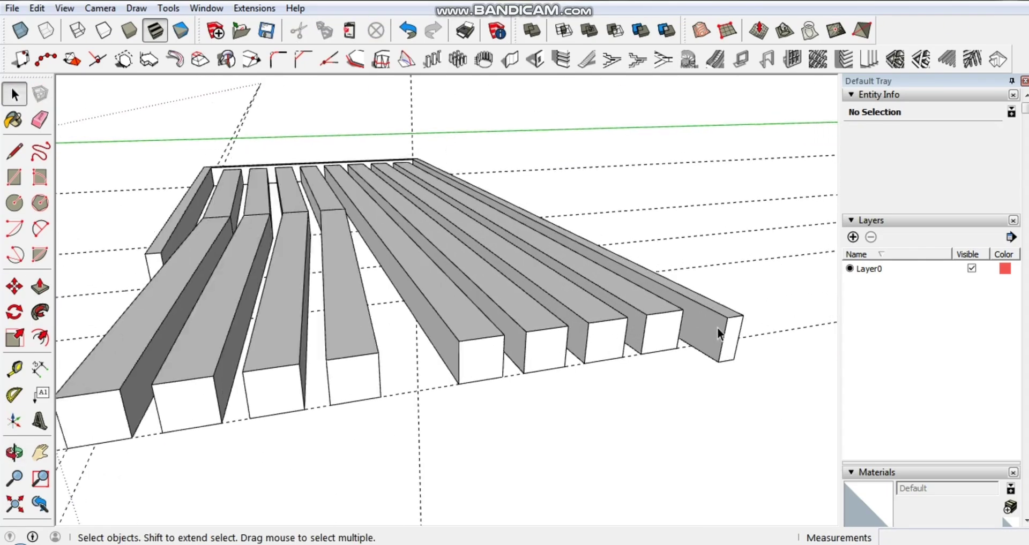
key(t)
click(717, 327)
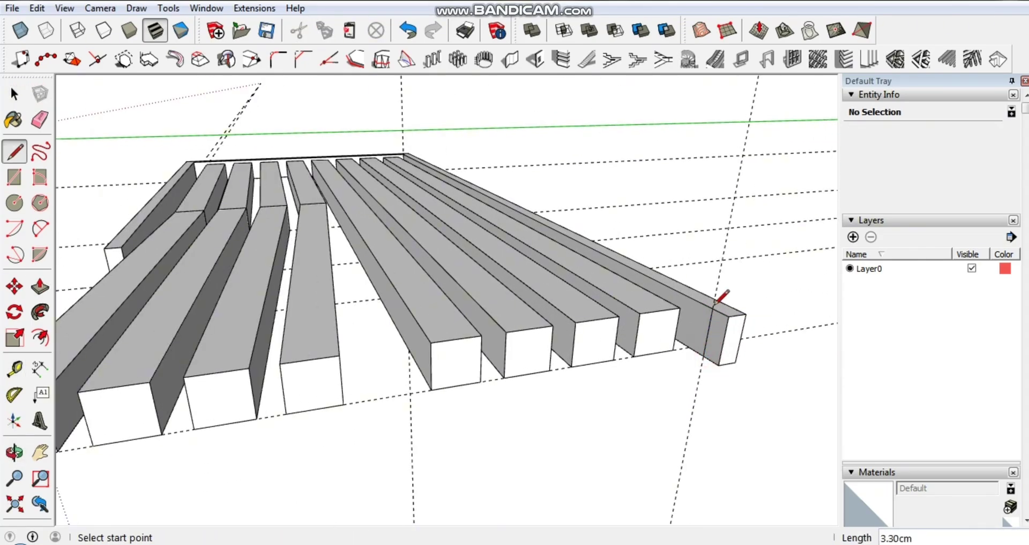
key(p)
click(691, 337)
middle_drag(664, 339, 443, 426)
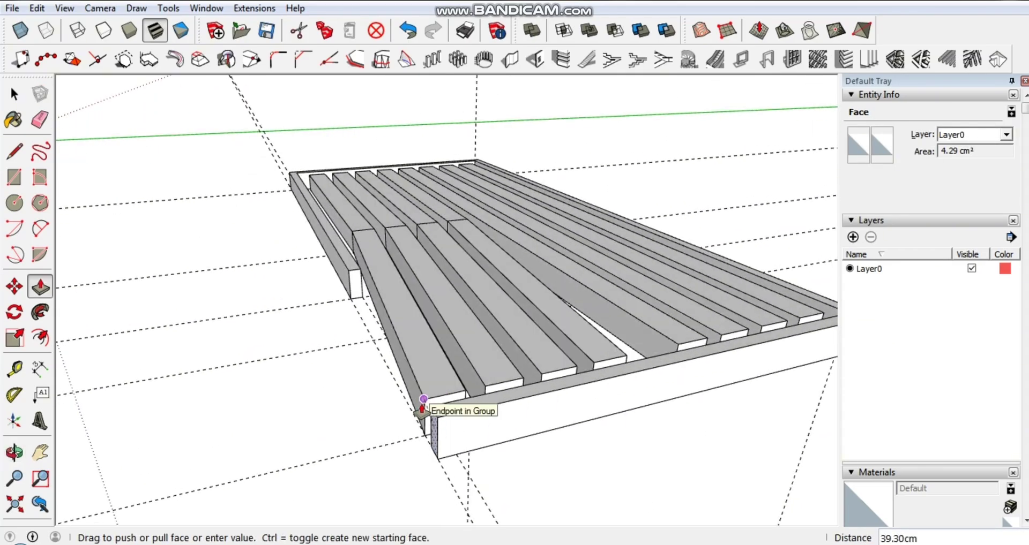
key(space)
scroll(474, 349, down, 3)
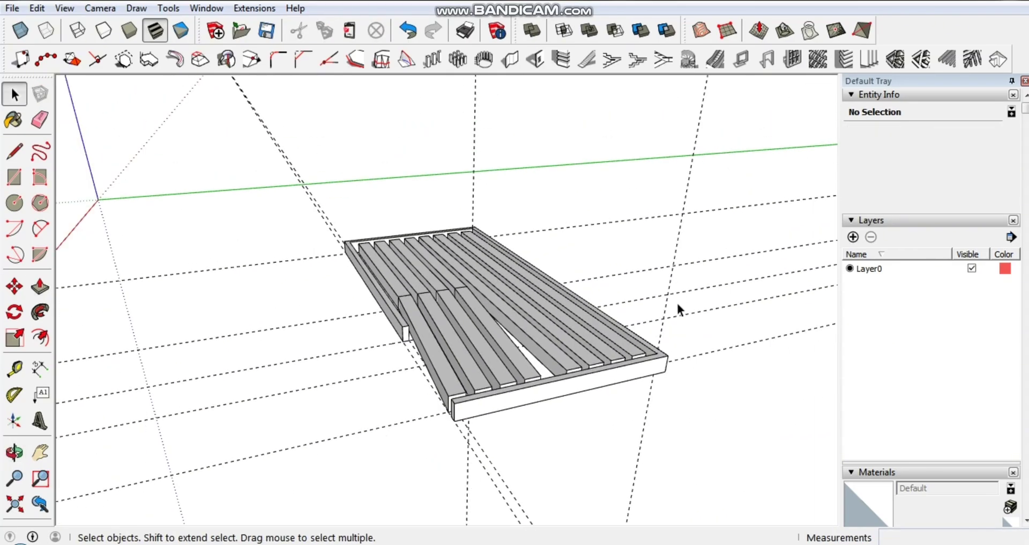
middle_drag(479, 152, 444, 381)
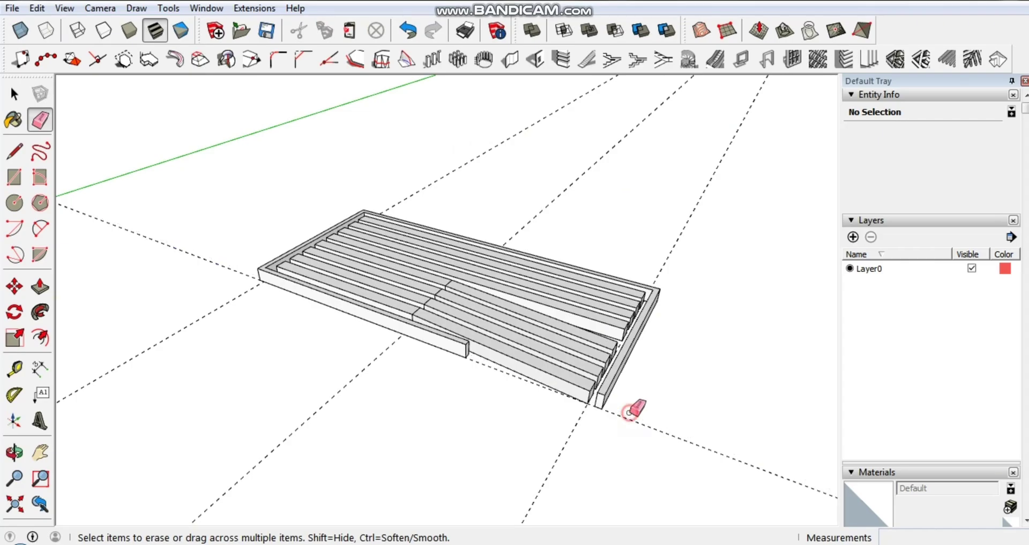
Step: Select the connected frame and slat boards and make them into a group
middle_drag(626, 414, 289, 417)
mouse_move(444, 282)
middle_down()
mouse_move(574, 276)
mouse_move(618, 373)
mouse_move(546, 436)
middle_up()
key(space)
triple_click(570, 395)
right_click(576, 397)
click(616, 273)
right_click(533, 445)
click(613, 351)
click(618, 452)
mouse_move(619, 452)
middle_down()
mouse_move(475, 413)
mouse_move(535, 477)
mouse_move(345, 150)
mouse_move(583, 282)
mouse_move(528, 394)
middle_up()
Step: Lift the slatted deck group 40 cm off the ground along the blue axis
click(528, 397)
key(m)
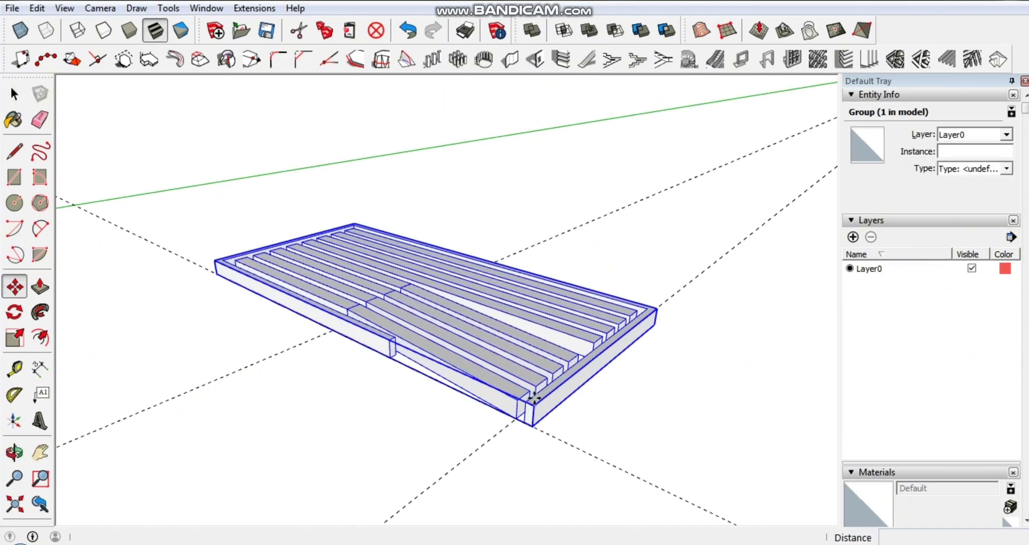
click(532, 426)
key(Escape)
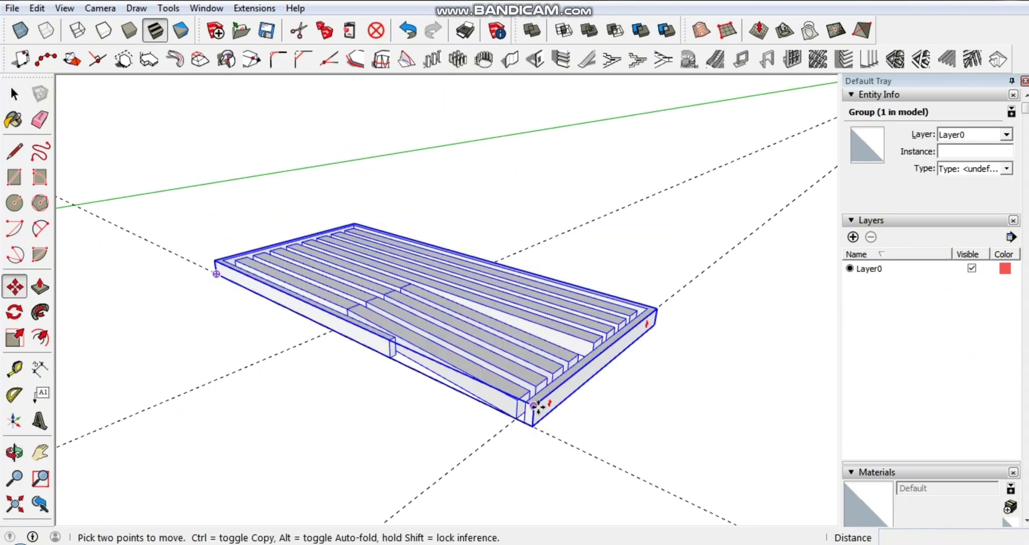
click(534, 406)
text(4)
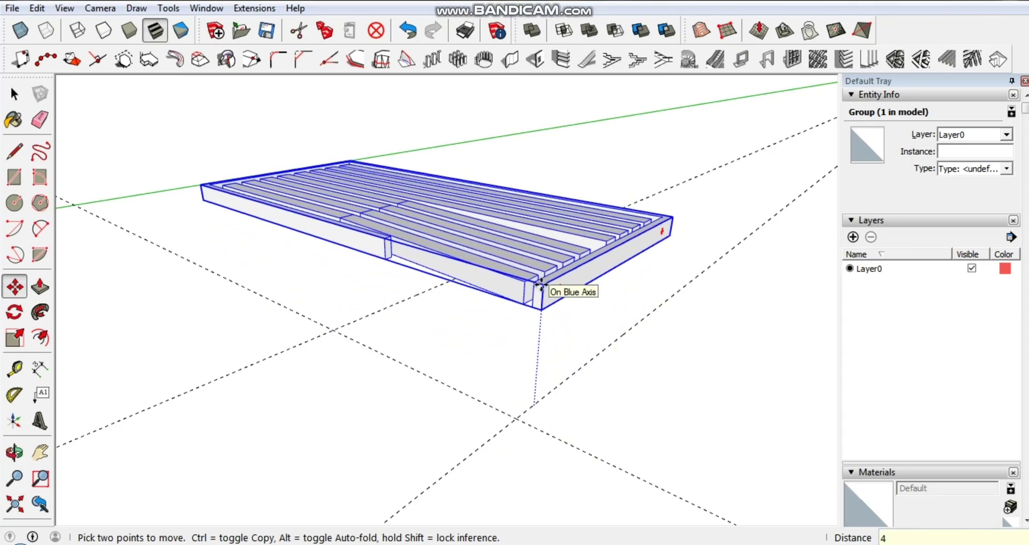
text(0)
key(Return)
mouse_move(542, 284)
middle_down()
mouse_move(490, 303)
mouse_move(535, 352)
middle_up()
key(space)
click(558, 315)
Step: Inspect the raised slatted frame from several angles before checking its height
scroll(558, 310, up, 4)
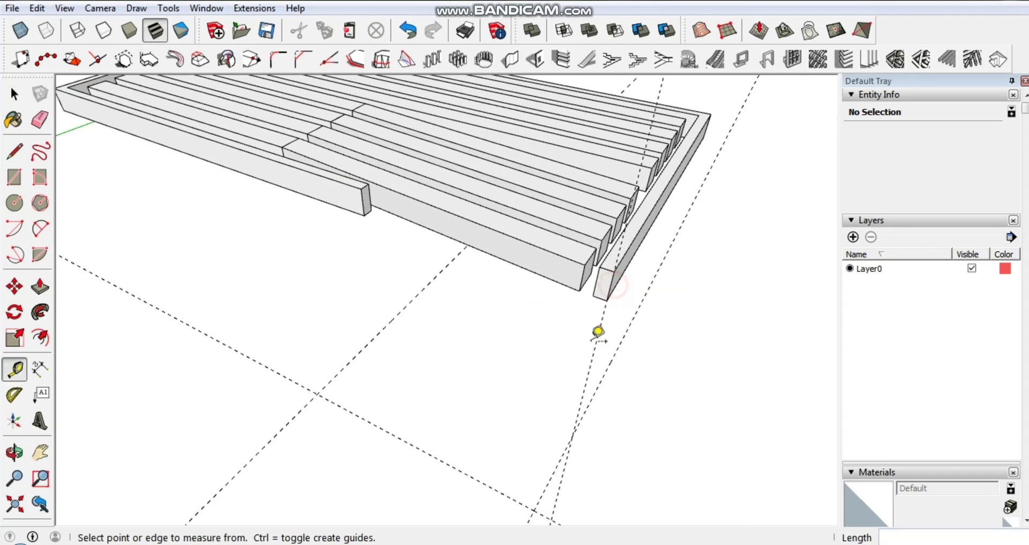
middle_drag(598, 332, 495, 337)
scroll(395, 239, down, 3)
scroll(580, 247, up, 5)
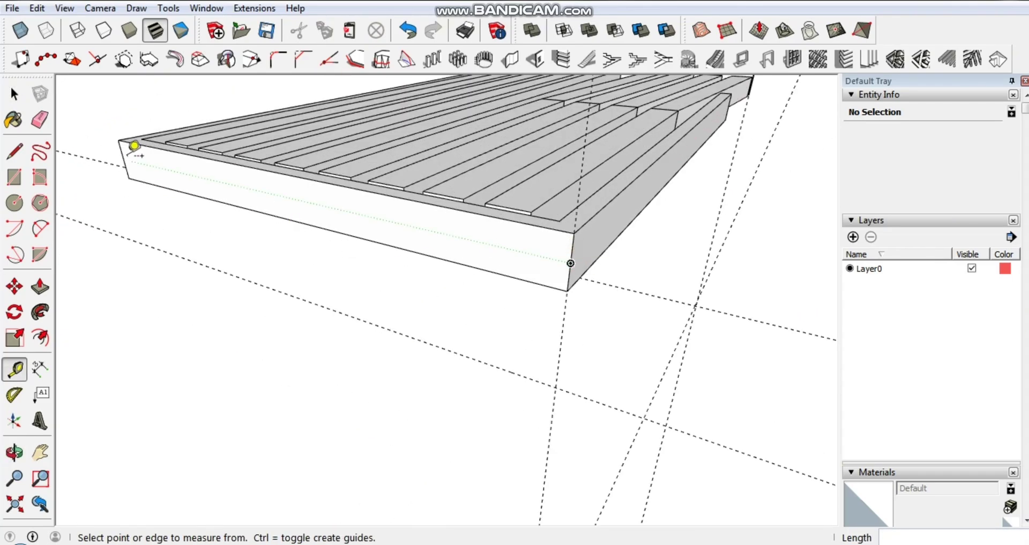
scroll(645, 167, down, 4)
middle_drag(644, 168, 510, 270)
middle_drag(560, 364, 450, 389)
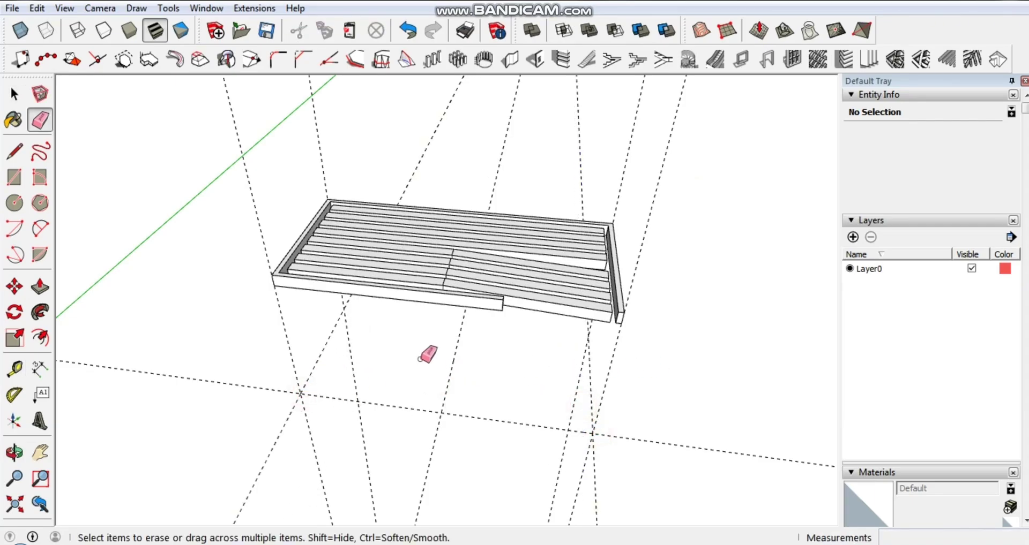
middle_drag(427, 355, 393, 290)
middle_drag(587, 303, 557, 305)
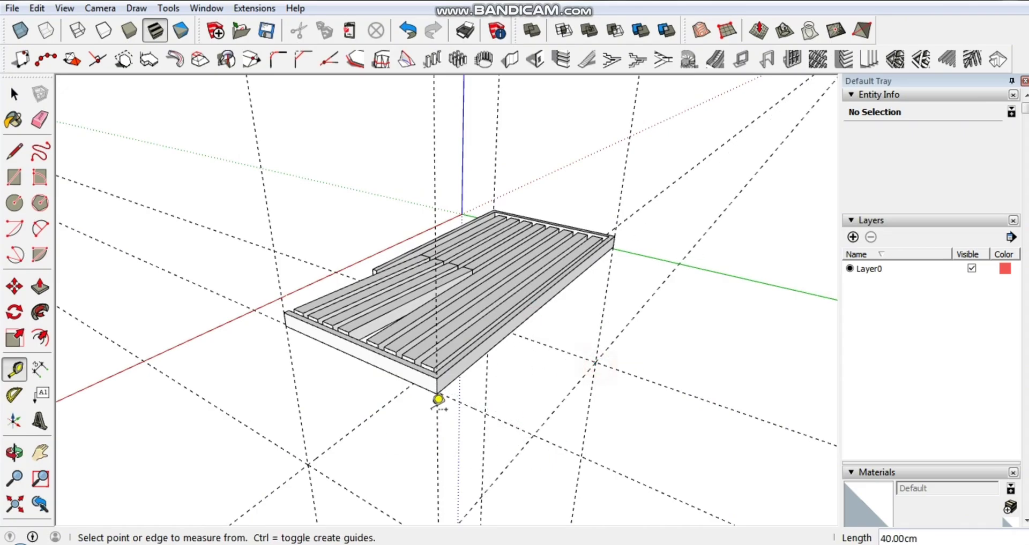
middle_drag(438, 399, 443, 349)
key(space)
scroll(535, 338, up, 2)
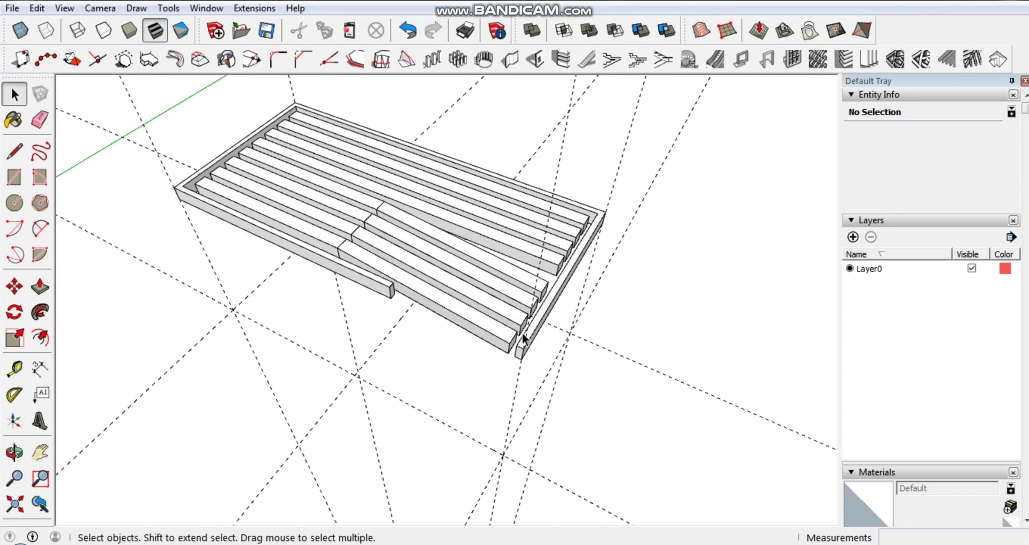
scroll(522, 333, up, 3)
mouse_move(522, 333)
middle_down()
mouse_move(518, 350)
mouse_move(485, 355)
middle_up()
key(t)
Step: Push a seat rail's end face back about 14 cm
key(space)
right_click(476, 419)
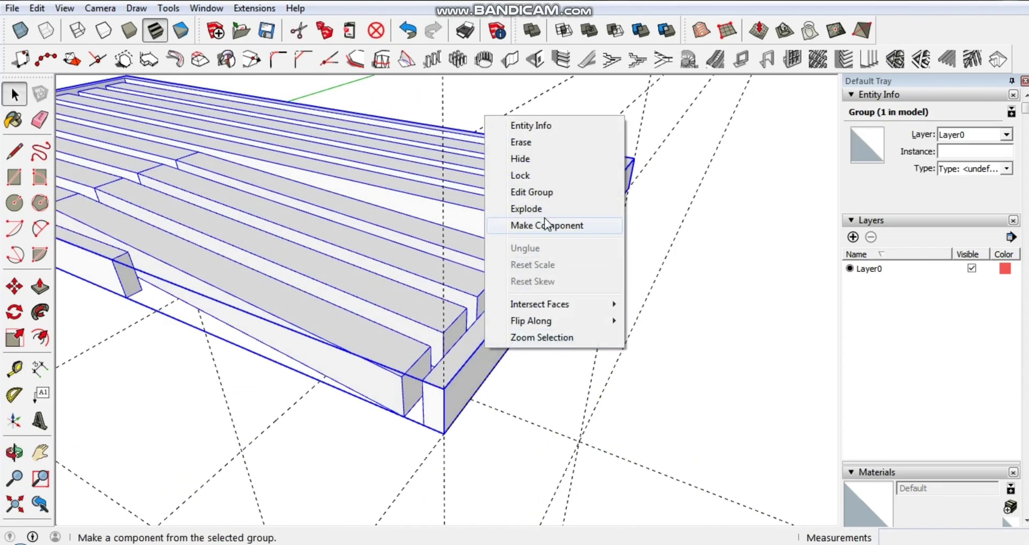
key(Escape)
key(p)
key(space)
right_click(439, 411)
key(Escape)
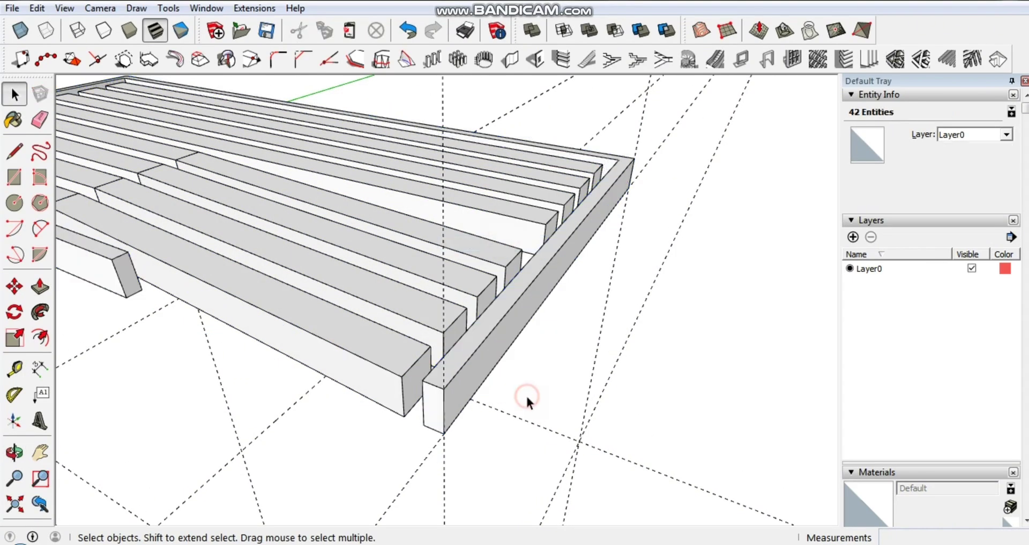
key(p)
click(437, 413)
mouse_move(524, 268)
middle_down()
mouse_move(472, 324)
mouse_move(488, 263)
mouse_move(494, 384)
middle_up()
click(540, 280)
Step: Measure along the rail, then push the rail end back 19 cm
scroll(471, 280, up, 5)
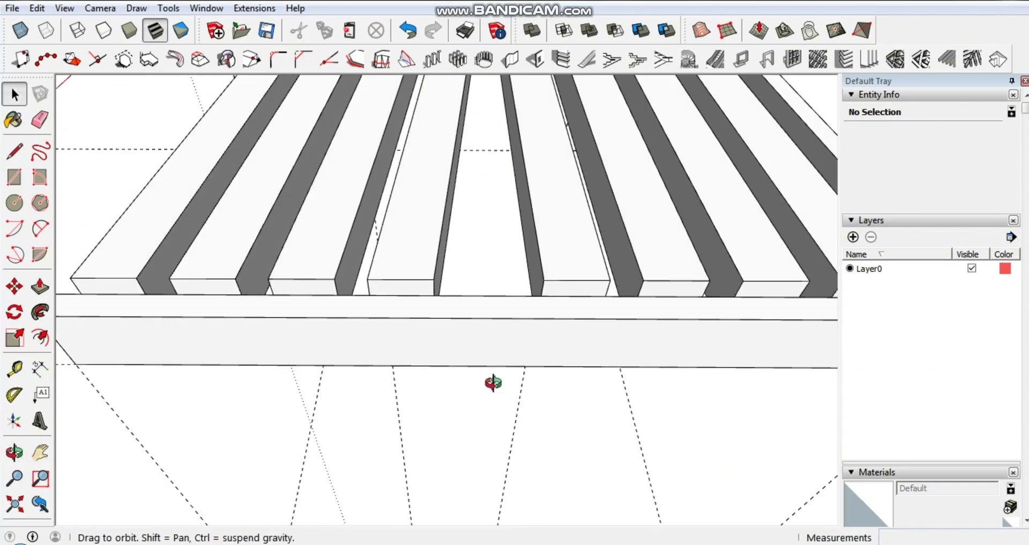
key(t)
click(535, 268)
scroll(438, 273, up, 3)
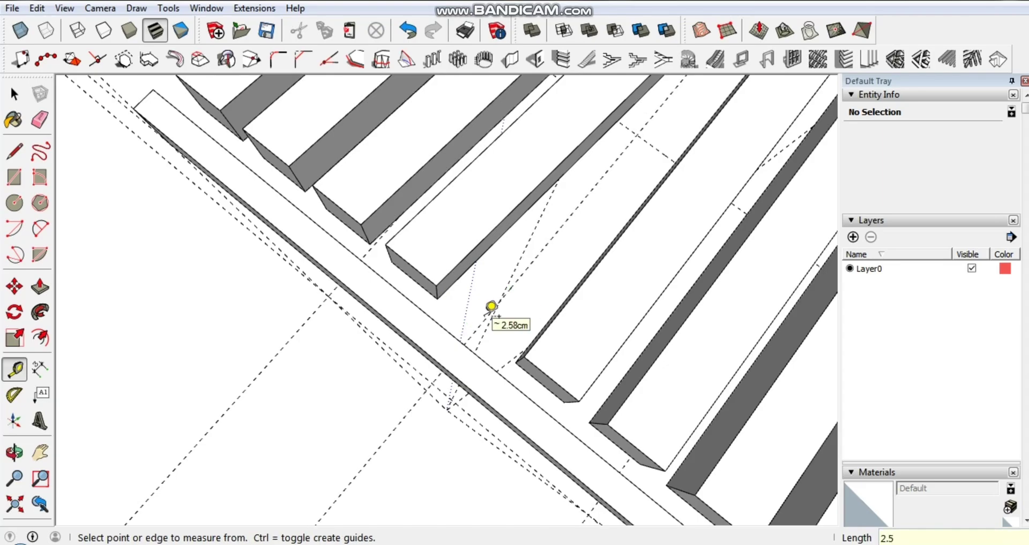
key(space)
scroll(491, 307, down, 5)
middle_drag(562, 275, 420, 408)
key(p)
click(421, 407)
click(541, 304)
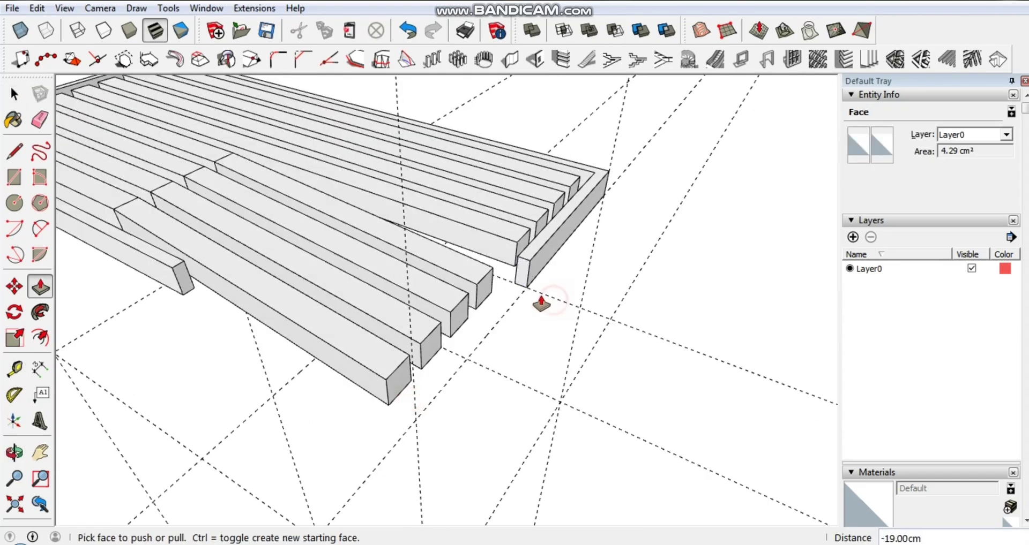
Step: Select the whole connected slatted frame and make it a group
key(e)
mouse_move(546, 291)
middle_down()
mouse_move(316, 298)
mouse_move(609, 250)
mouse_move(526, 268)
middle_up()
key(space)
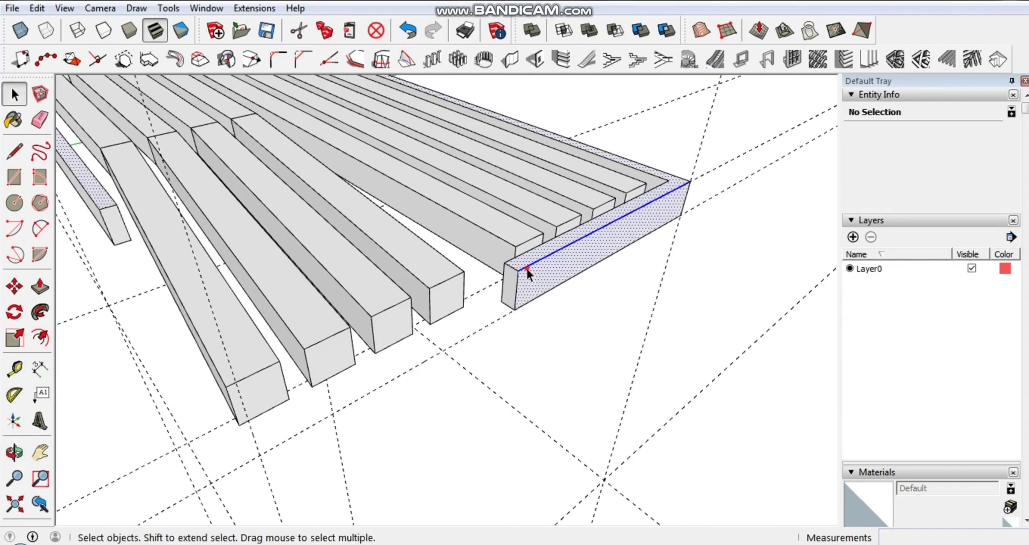
triple_click(526, 269)
right_click(413, 281)
click(461, 357)
click(593, 355)
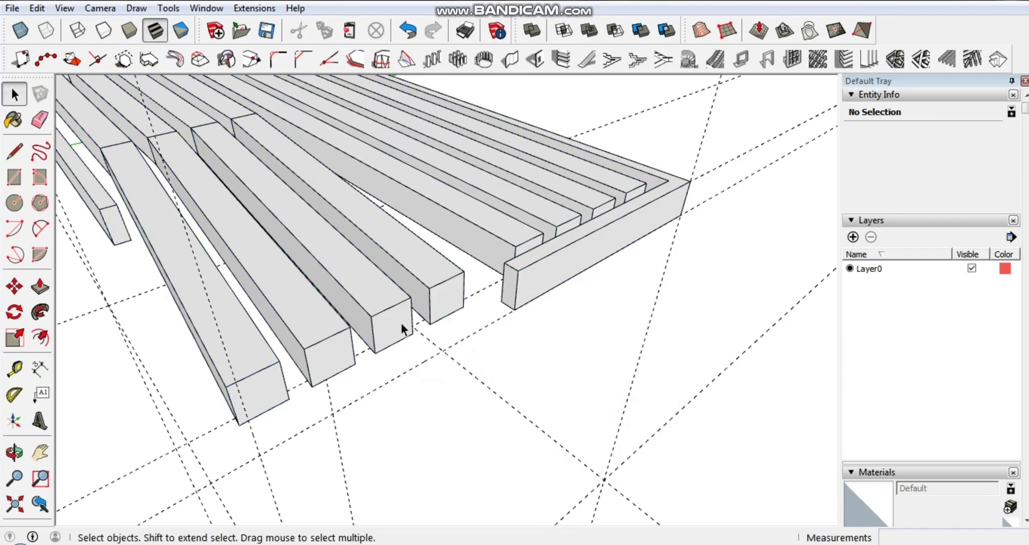
Step: Inside the rail group, extend the rail end face by 2.6 cm
middle_drag(403, 329, 432, 299)
double_click(435, 304)
key(o)
mouse_move(347, 366)
mouse_down()
mouse_move(439, 262)
mouse_move(530, 272)
mouse_up()
key(p)
click(436, 310)
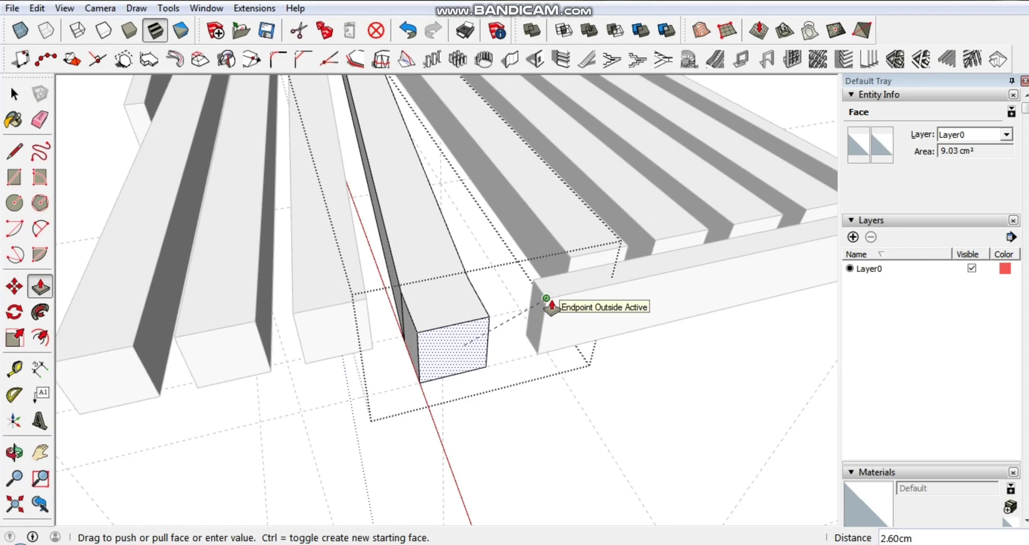
middle_drag(455, 333, 554, 272)
click(432, 378)
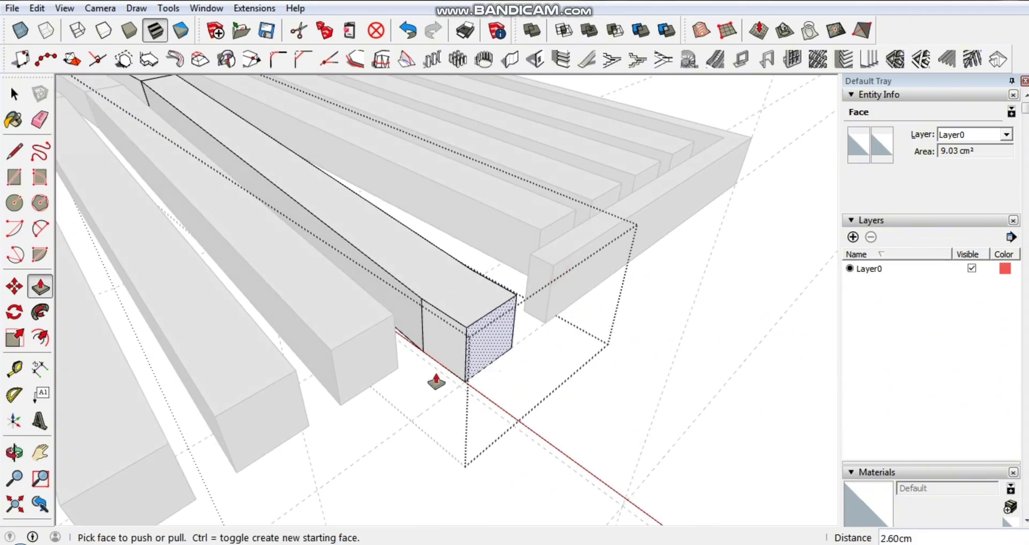
Step: From under the rails, measure from the rail corner to place the 2.08 cm square
key(space)
mouse_move(372, 349)
middle_down()
mouse_move(425, 351)
mouse_move(476, 285)
mouse_move(356, 354)
middle_up()
key(p)
click(353, 356)
key(space)
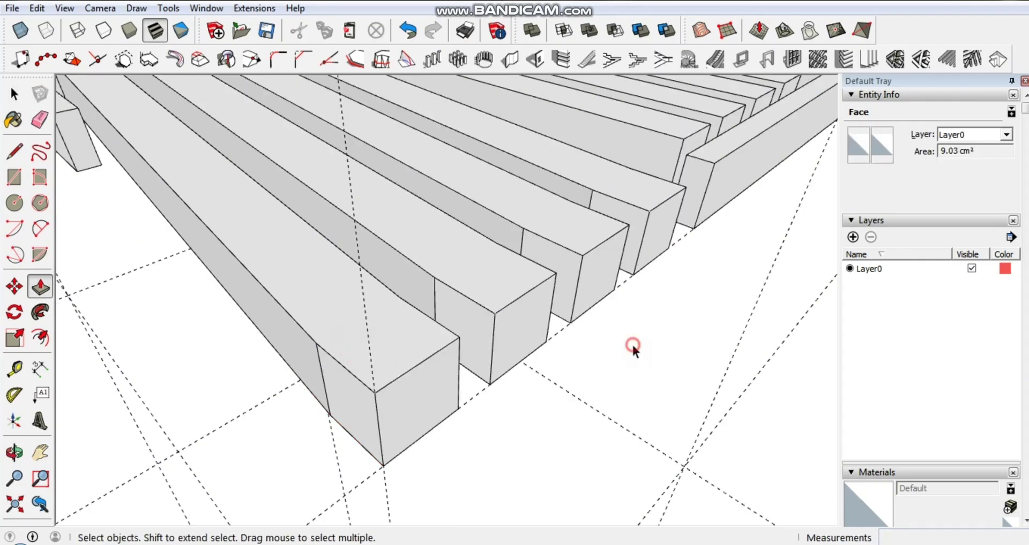
click(632, 347)
mouse_move(494, 298)
middle_down()
mouse_move(624, 401)
mouse_move(478, 298)
mouse_move(500, 207)
mouse_move(562, 171)
mouse_move(611, 162)
middle_up()
key(t)
click(512, 187)
key(r)
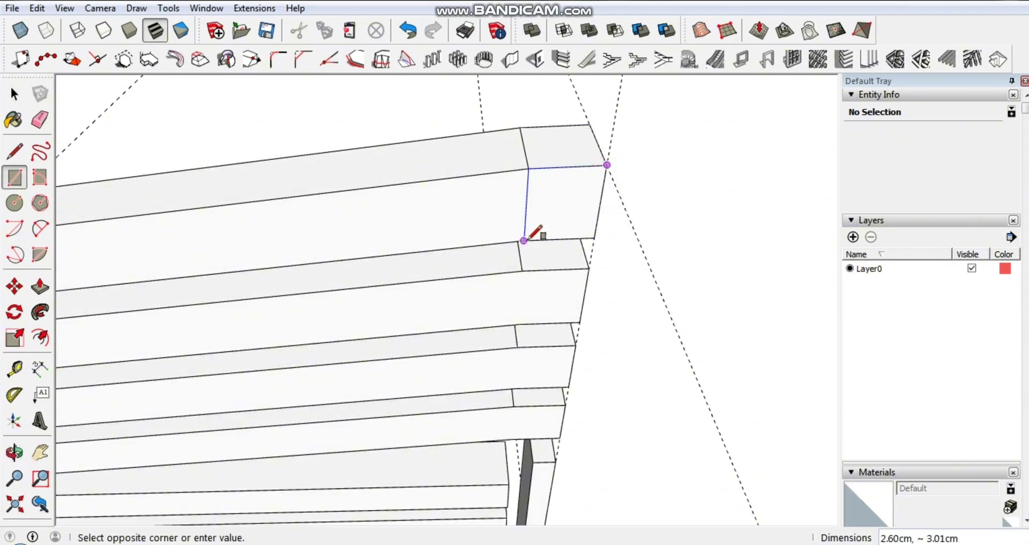
Step: Finish the 2.08 cm square on the rail corner and pull it down into a 40 cm leg
click(595, 236)
click(570, 211)
middle_drag(544, 259, 443, 257)
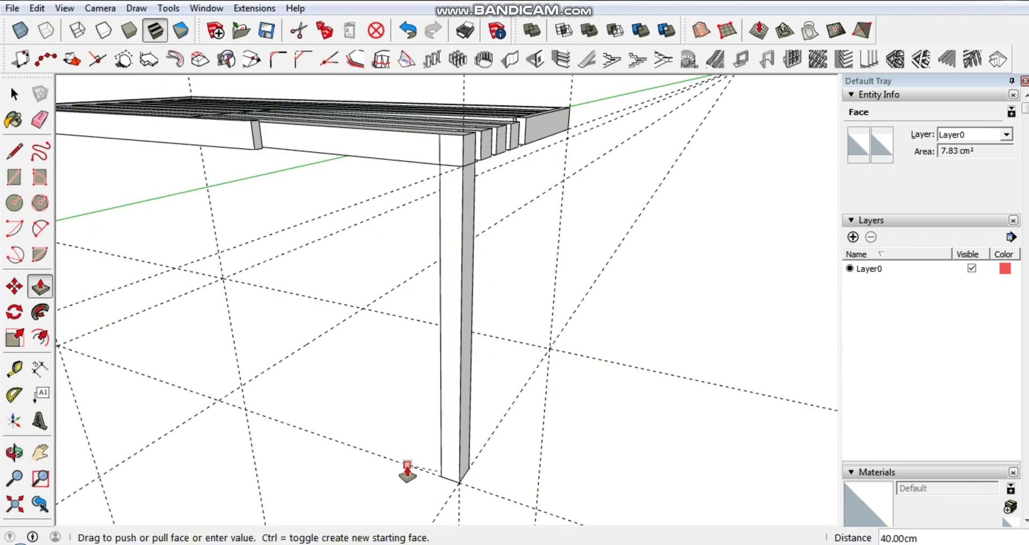
mouse_move(463, 191)
middle_down()
mouse_move(673, 206)
mouse_move(495, 250)
mouse_move(504, 184)
middle_up()
key(space)
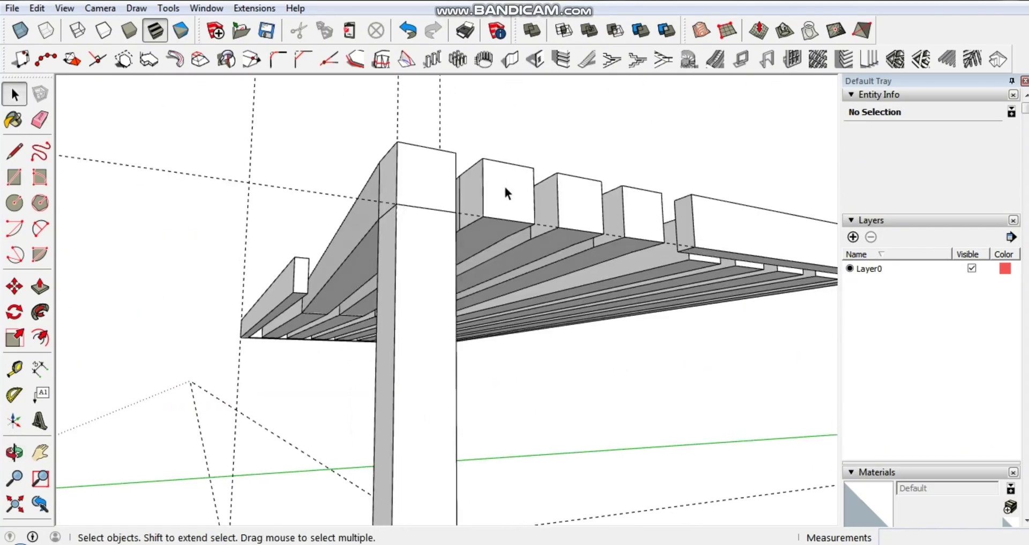
Step: In the plank group, push a face in about 2 cm and extend the leg column further down
scroll(494, 186, up, 3)
double_click(495, 195)
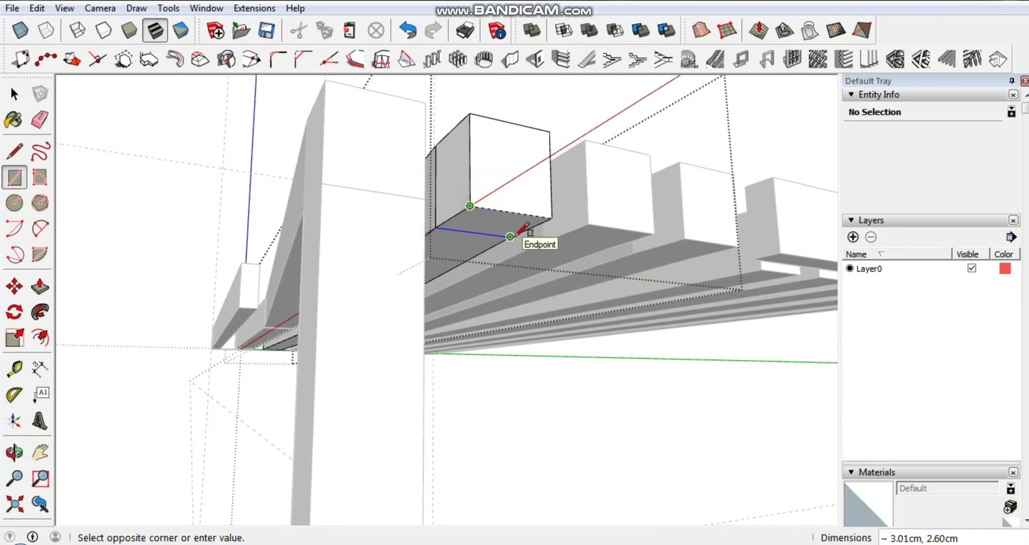
key(p)
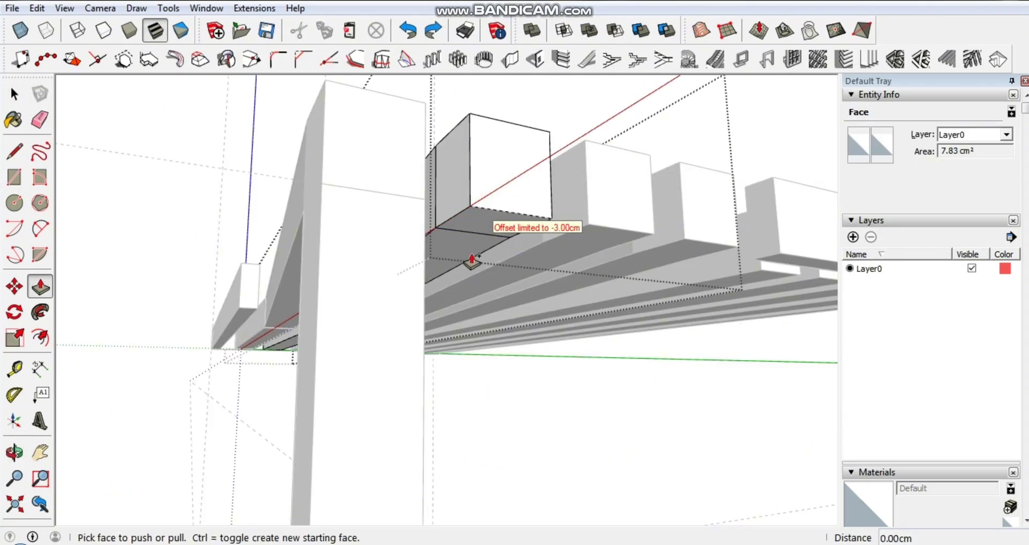
drag(471, 262, 478, 295)
scroll(480, 284, down, 3)
middle_drag(481, 285, 545, 257)
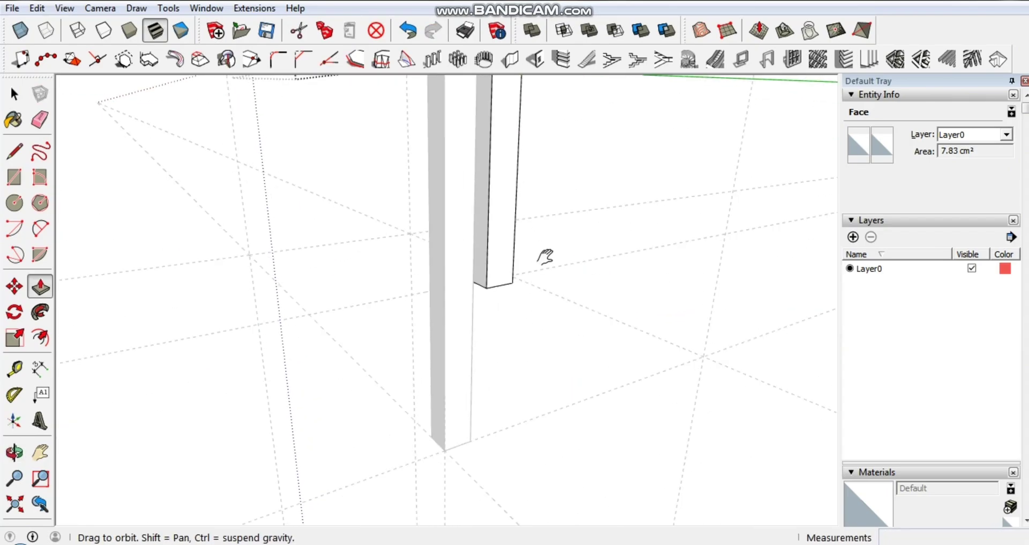
drag(471, 443, 542, 220)
mouse_move(541, 220)
middle_down()
mouse_move(452, 188)
mouse_move(442, 212)
middle_up()
Step: Draw rectangles on the end plank faces and pull them down into hanging vertical planks
key(space)
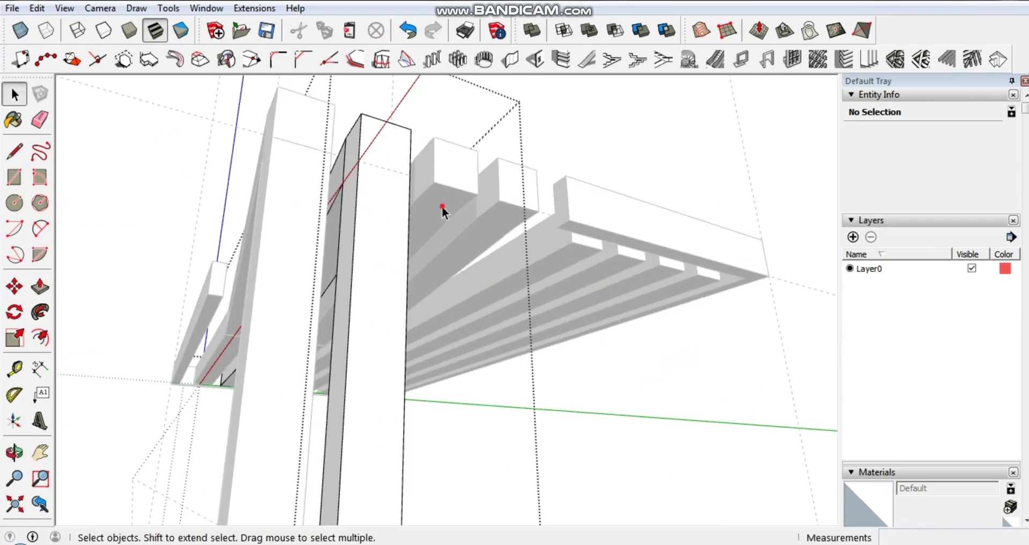
double_click(442, 208)
scroll(442, 195, up, 3)
key(r)
click(426, 173)
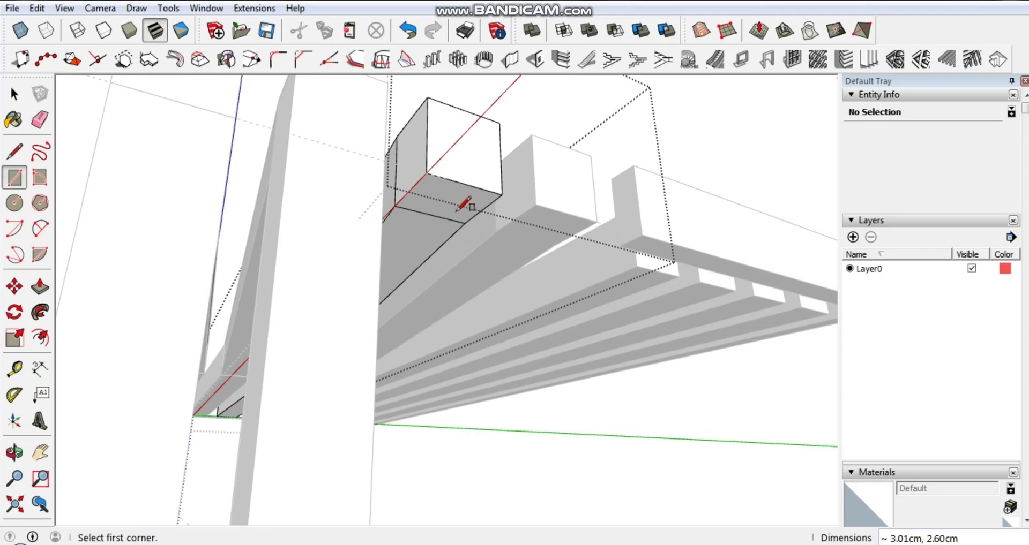
key(p)
double_click(455, 210)
key(space)
key(r)
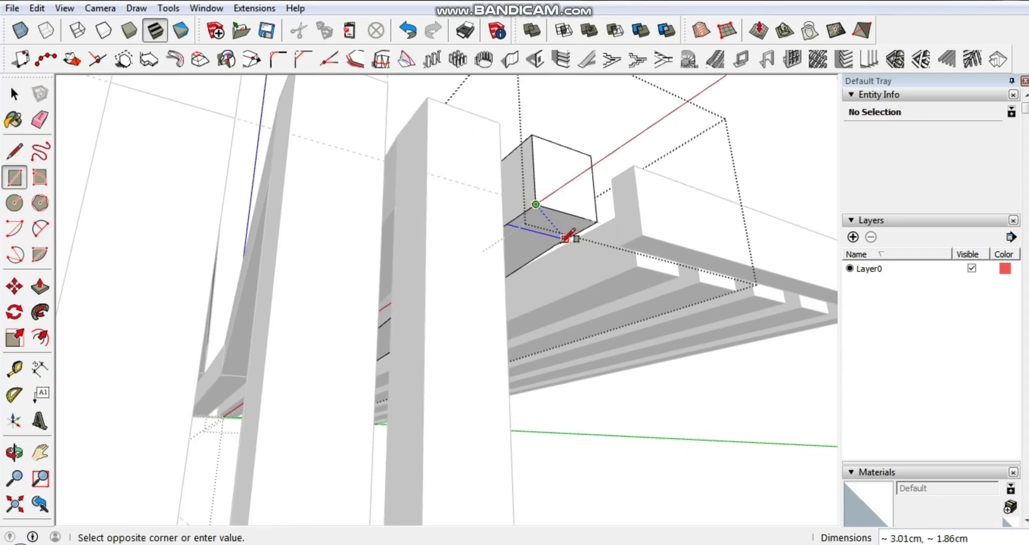
key(p)
double_click(557, 229)
key(space)
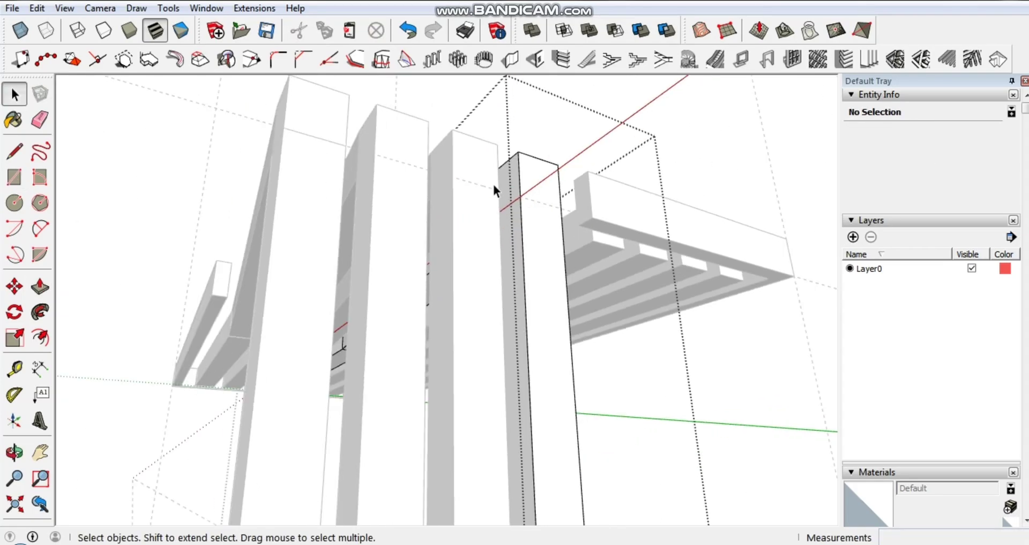
Step: Inspect the plank-and-beam corner from below, deleting a stray edge and then undoing it
mouse_move(496, 187)
middle_down()
mouse_move(471, 145)
mouse_move(532, 320)
middle_up()
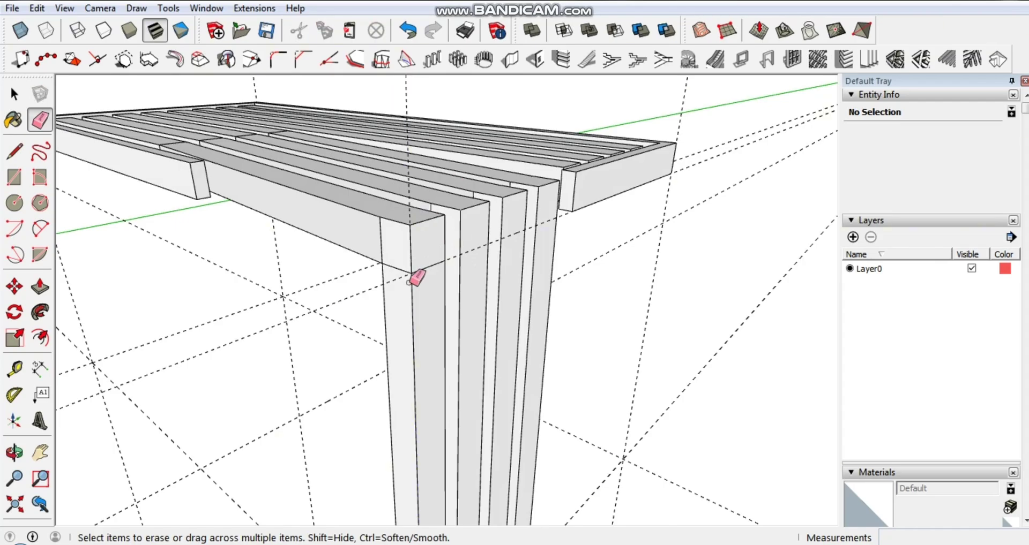
mouse_move(433, 198)
middle_down()
mouse_move(357, 156)
mouse_move(593, 98)
mouse_move(558, 177)
mouse_move(588, 158)
mouse_move(581, 215)
mouse_move(409, 305)
mouse_move(230, 297)
middle_up()
key(space)
mouse_move(270, 324)
middle_down()
mouse_move(441, 275)
mouse_move(390, 399)
middle_up()
click(442, 286)
key(Delete)
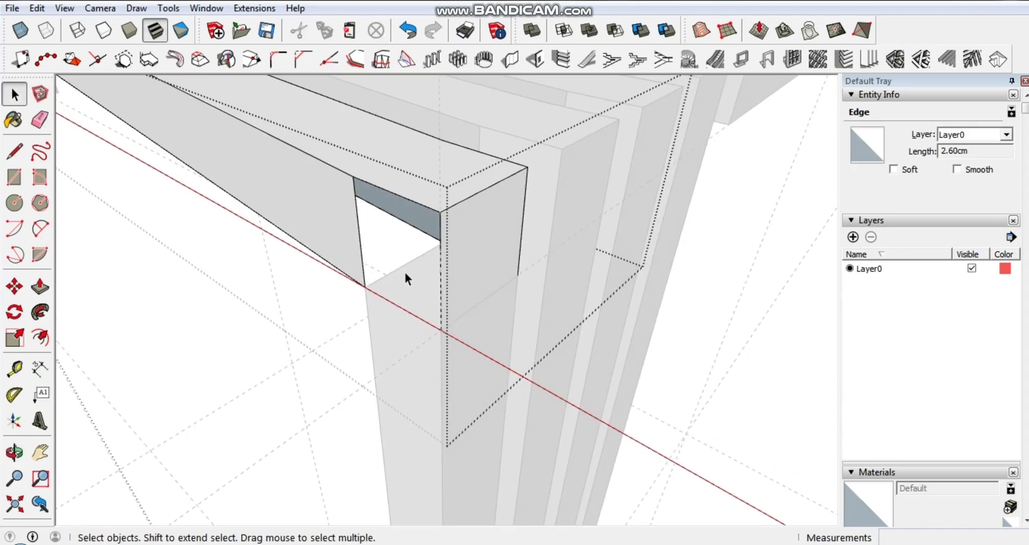
key(ctrl+z)
mouse_move(396, 287)
middle_down()
mouse_move(221, 338)
mouse_move(489, 302)
middle_up()
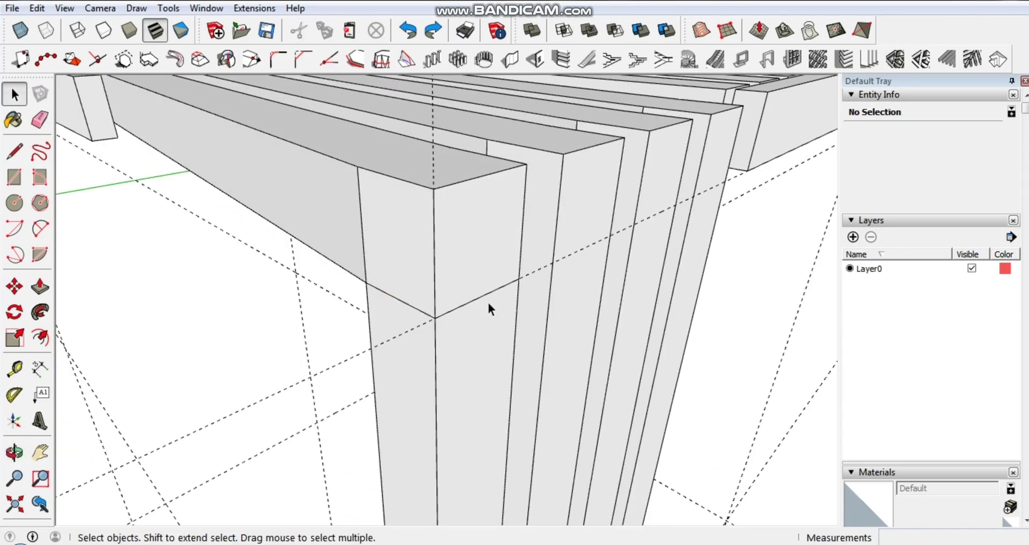
click(475, 298)
scroll(619, 313, down, 5)
click(620, 313)
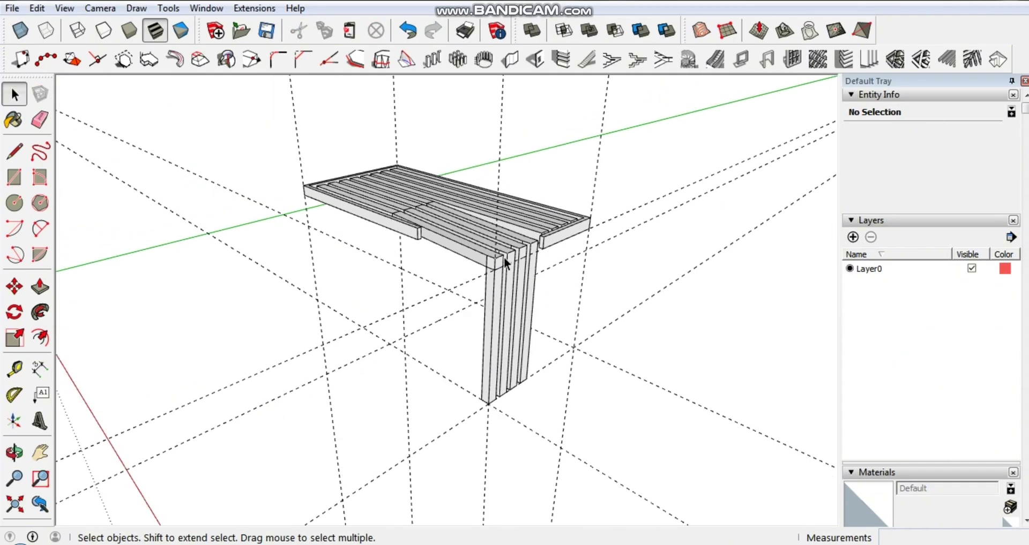
mouse_move(619, 314)
middle_down()
mouse_move(453, 369)
mouse_move(432, 305)
mouse_move(436, 200)
mouse_move(432, 284)
mouse_move(343, 401)
mouse_move(459, 369)
mouse_move(416, 325)
mouse_move(241, 218)
mouse_move(281, 268)
mouse_move(699, 307)
mouse_move(429, 339)
mouse_move(340, 317)
mouse_move(396, 306)
mouse_move(271, 163)
mouse_move(468, 230)
mouse_move(579, 321)
mouse_move(394, 248)
mouse_move(502, 297)
mouse_move(413, 236)
mouse_move(395, 265)
mouse_move(370, 163)
mouse_move(610, 208)
mouse_move(419, 215)
mouse_move(632, 220)
mouse_move(329, 97)
mouse_move(464, 208)
mouse_move(368, 172)
middle_up()
Step: Shift the tabletop group slightly
click(428, 339)
key(m)
click(401, 306)
click(467, 230)
Step: Measure about 39.44 cm across the underside of the seat slats
scroll(513, 221, up, 3)
middle_drag(512, 220, 523, 218)
scroll(464, 171, up, 2)
key(t)
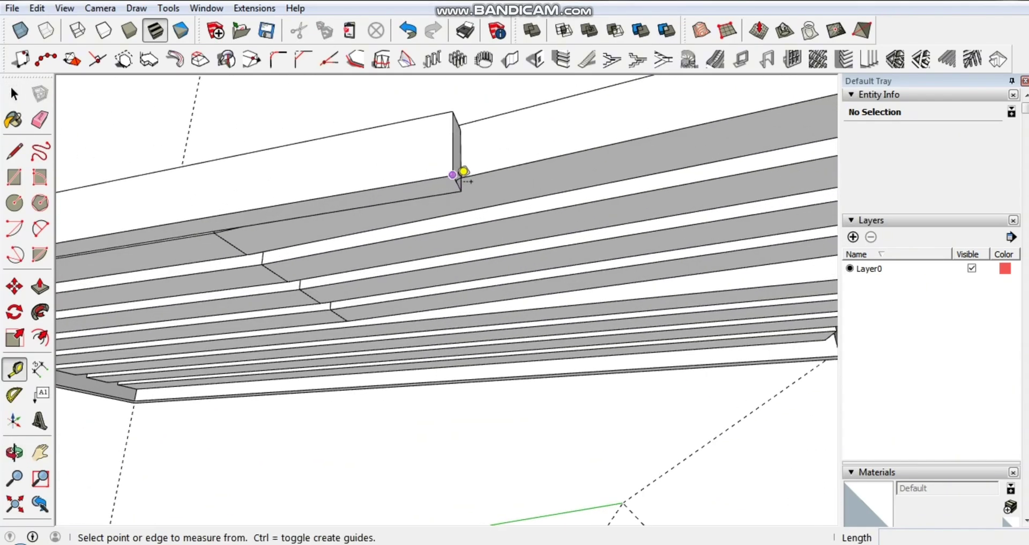
middle_drag(464, 171, 468, 174)
click(466, 175)
click(575, 396)
scroll(581, 402, up, 2)
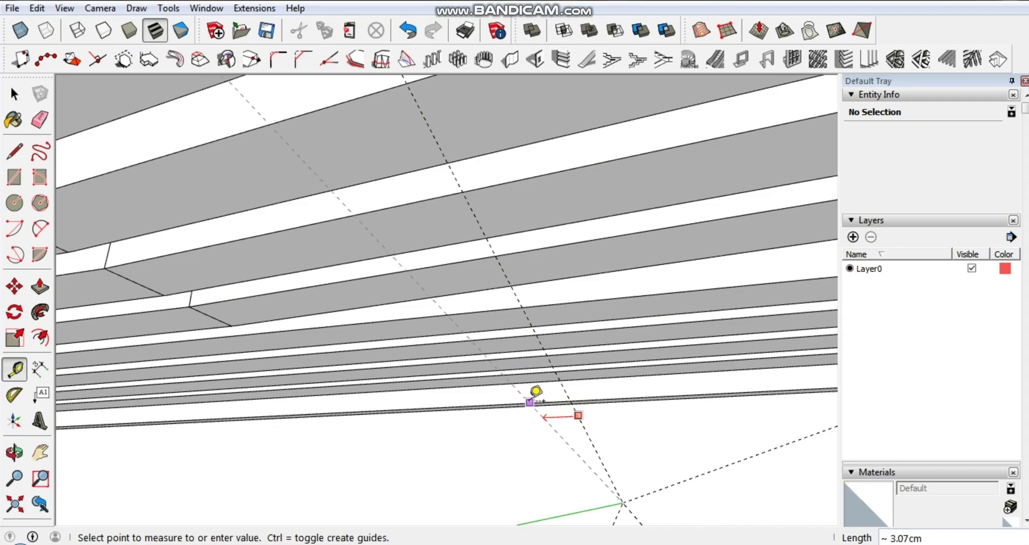
scroll(536, 393, down, 2)
scroll(539, 390, down, 3)
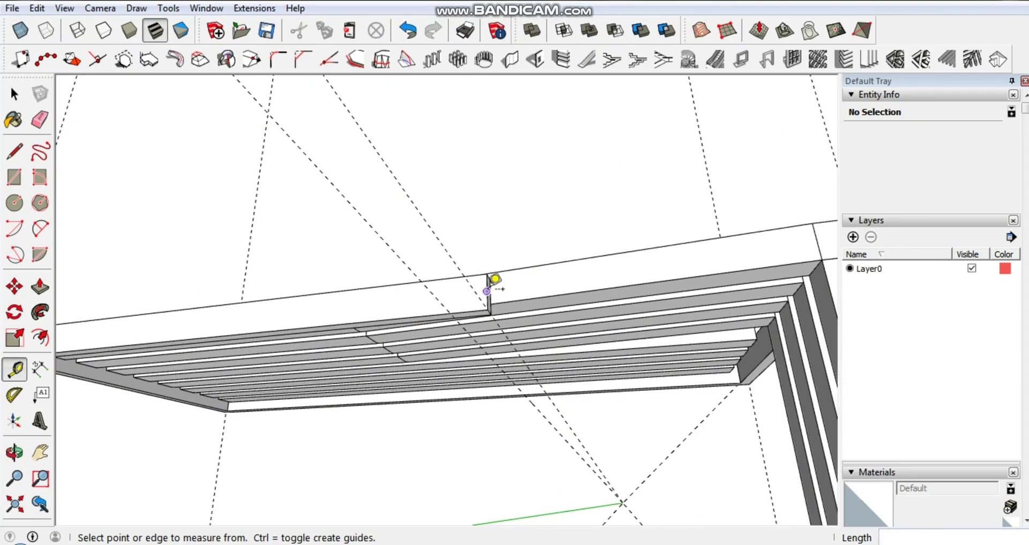
click(486, 289)
scroll(488, 281, up, 3)
click(520, 392)
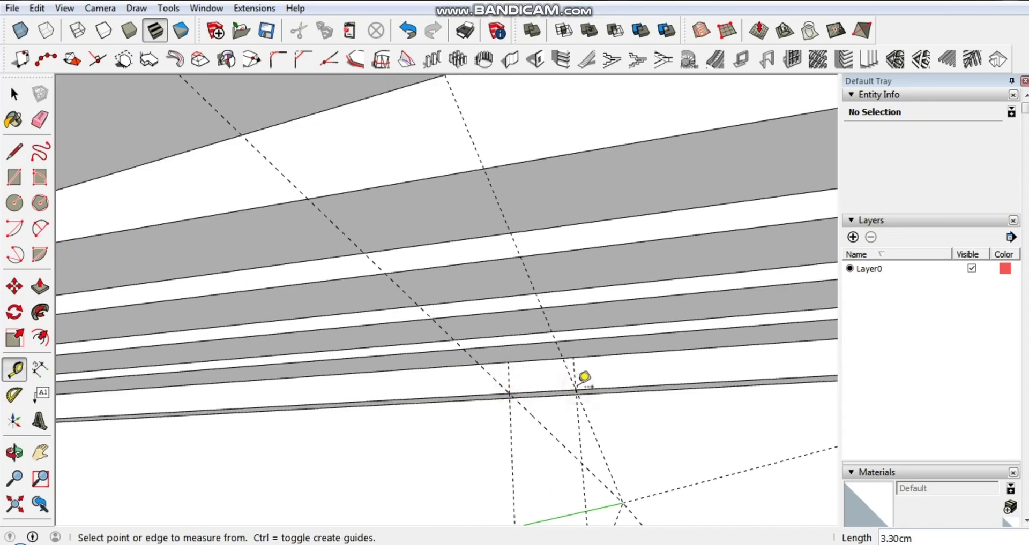
Step: Draw a rectangle under the slats and pull it into a 38 cm crossbar
key(space)
click(552, 378)
click(558, 388)
key(r)
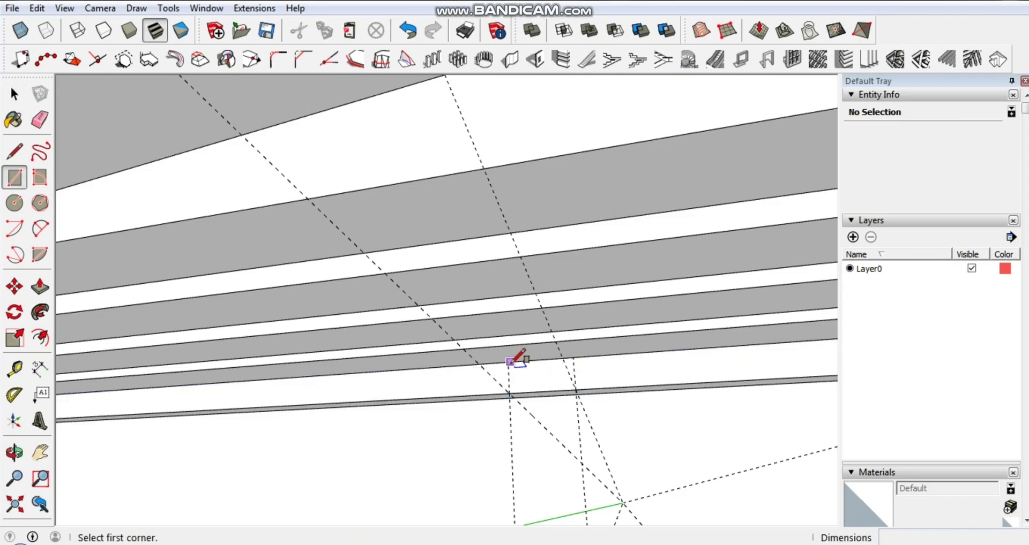
click(510, 392)
mouse_move(539, 361)
middle_down()
mouse_move(581, 333)
mouse_move(340, 360)
mouse_move(588, 279)
middle_up()
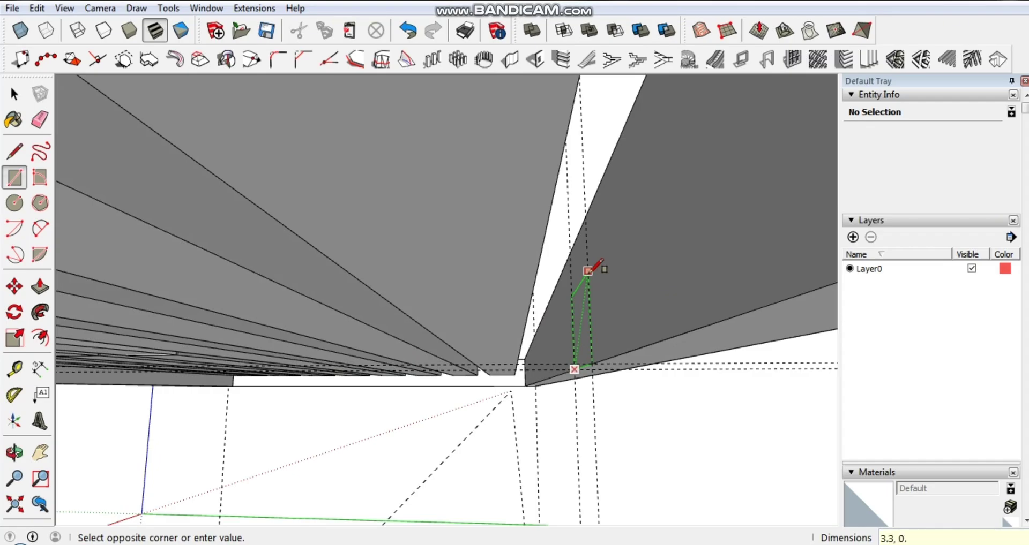
mouse_move(594, 266)
middle_down()
mouse_move(650, 281)
mouse_move(538, 361)
middle_up()
key(p)
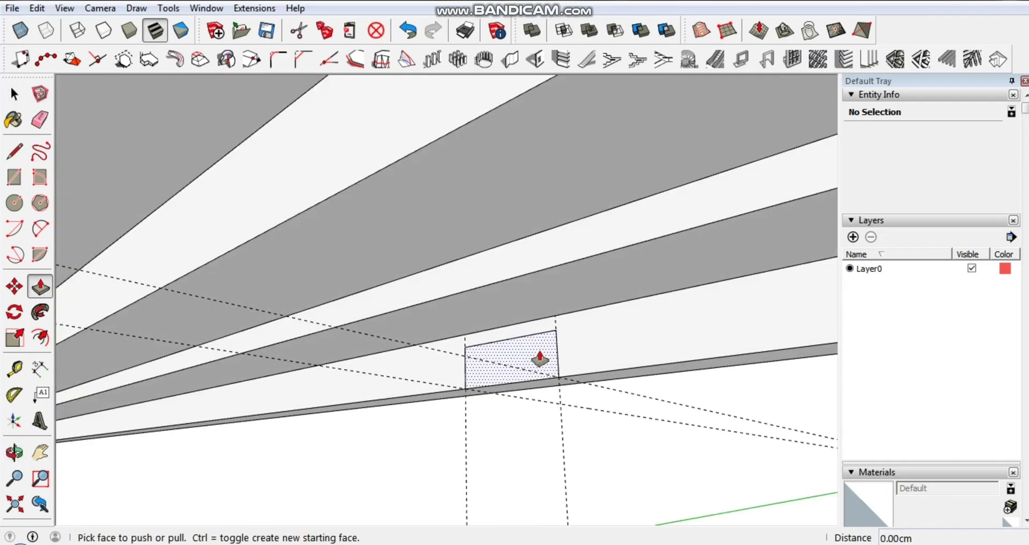
click(538, 361)
middle_drag(547, 268, 427, 278)
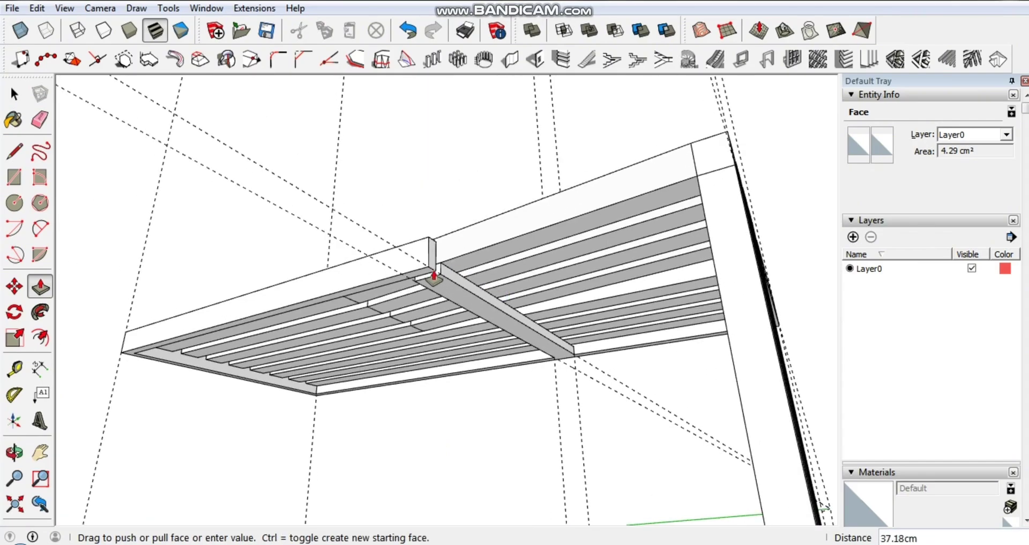
click(401, 273)
Step: Draw a line across the crossbar end and begin measuring the 53 cm span between supports
key(e)
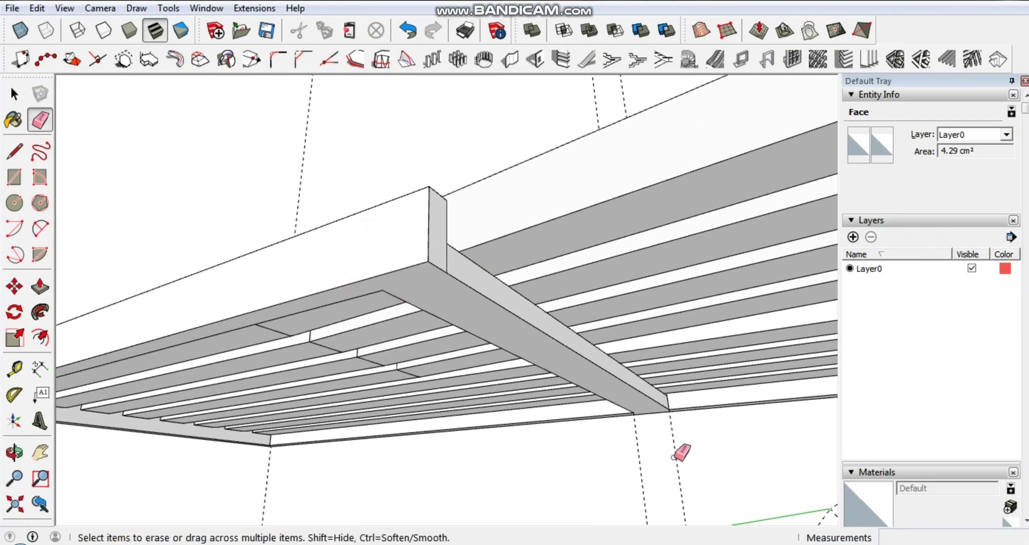
key(l)
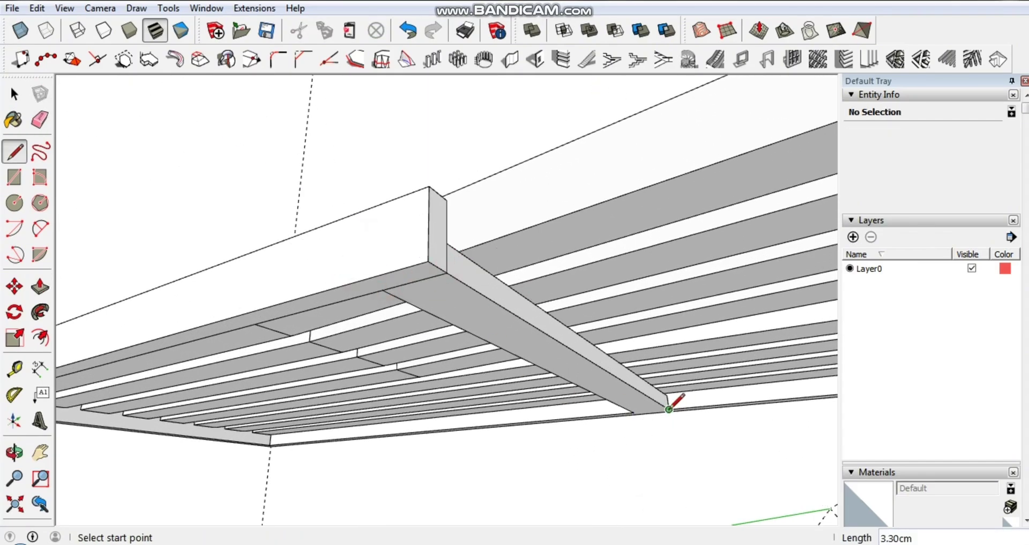
click(668, 409)
scroll(668, 409, up, 4)
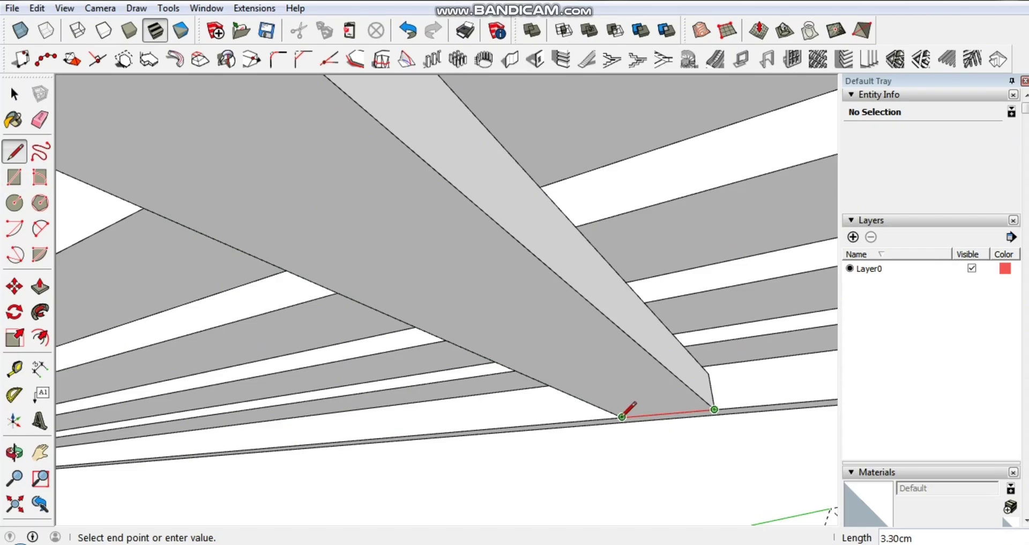
click(621, 417)
scroll(625, 343, down, 6)
mouse_move(386, 447)
middle_down()
mouse_move(569, 386)
mouse_move(526, 310)
mouse_move(459, 383)
mouse_move(395, 404)
mouse_move(622, 427)
mouse_move(395, 324)
mouse_move(436, 172)
mouse_move(434, 200)
mouse_move(344, 309)
middle_up()
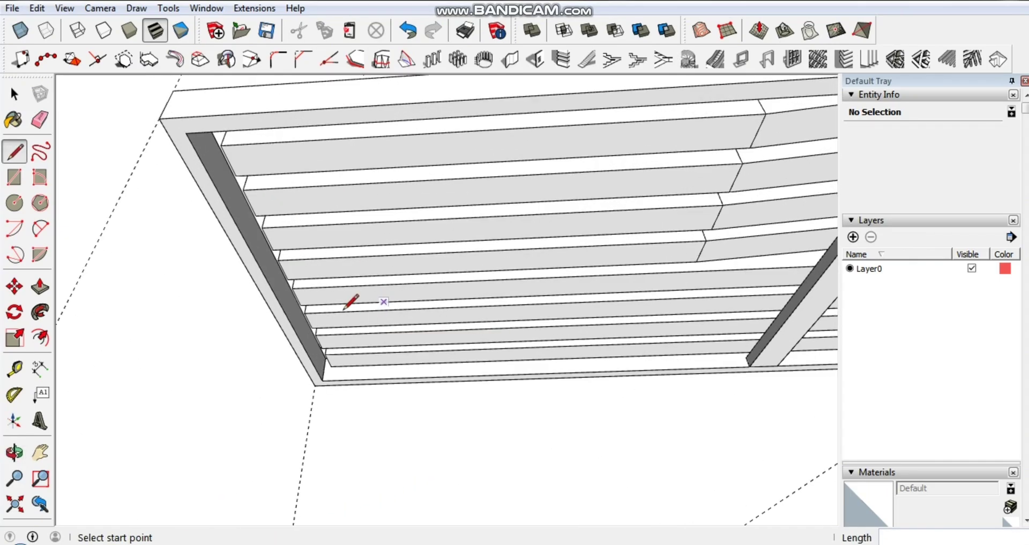
key(t)
click(280, 305)
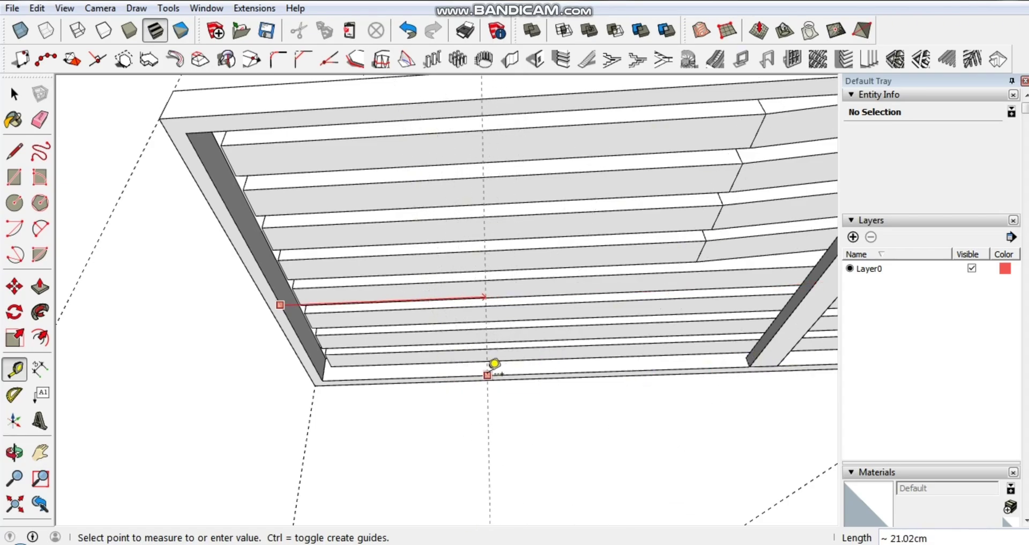
Step: Extrude the small rectangle 38 cm across the frame to form a crossbar underneath
key(space)
scroll(445, 378, up, 3)
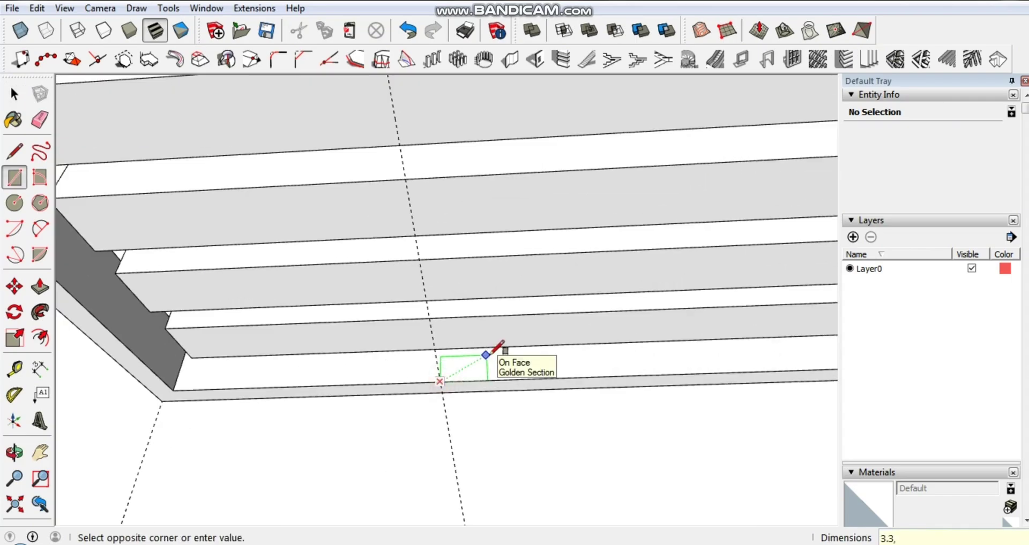
key(p)
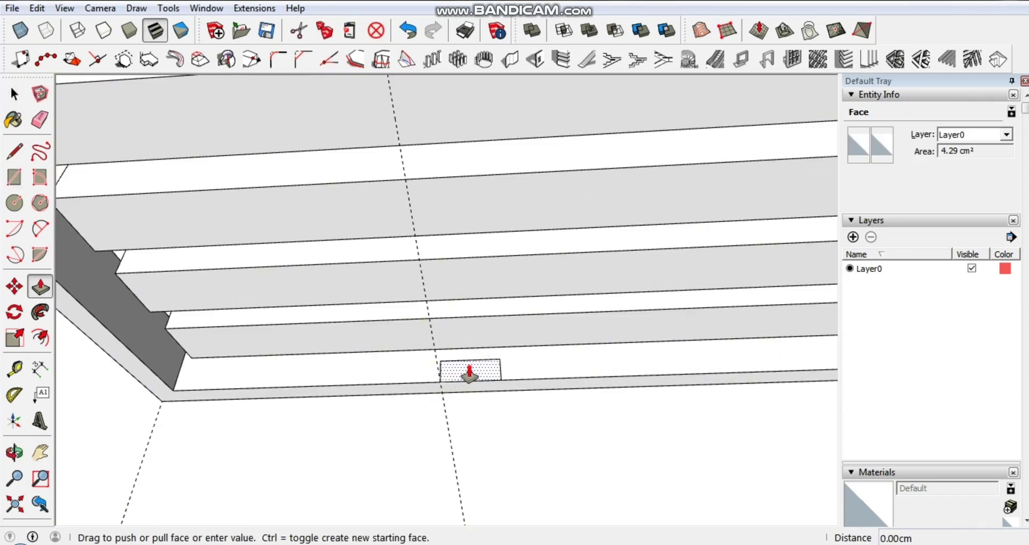
middle_drag(490, 353, 404, 426)
scroll(462, 275, down, 3)
click(461, 275)
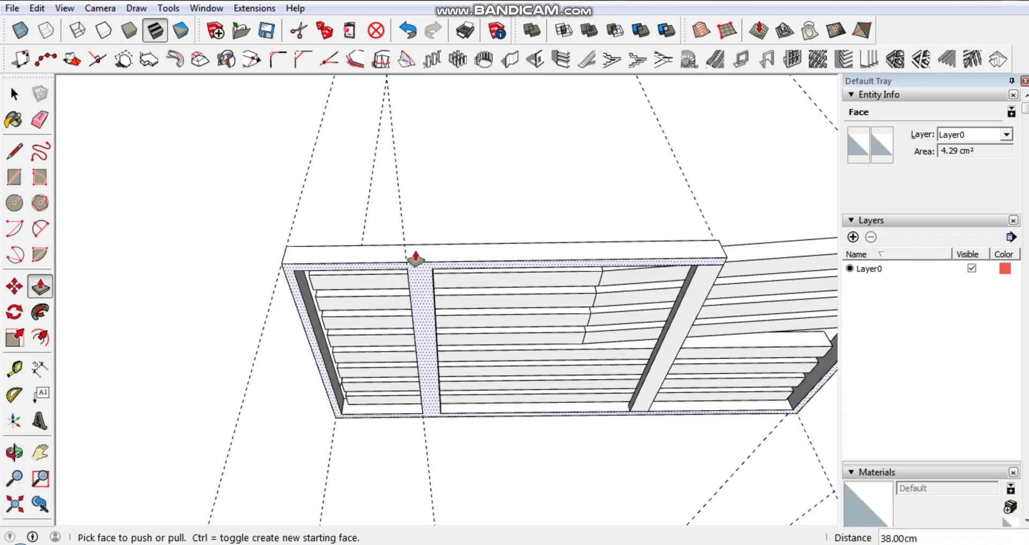
key(e)
key(l)
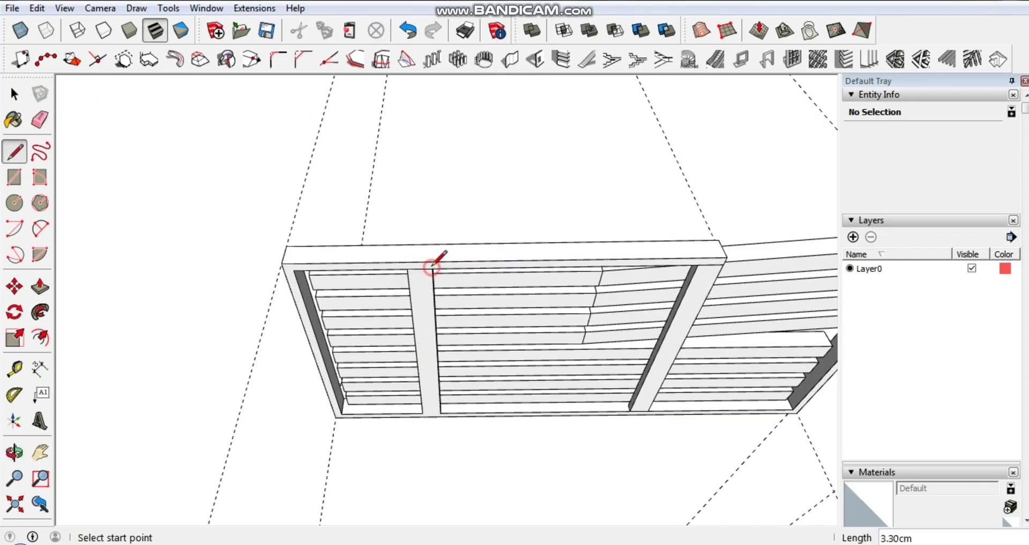
scroll(427, 407, up, 5)
scroll(458, 369, down, 5)
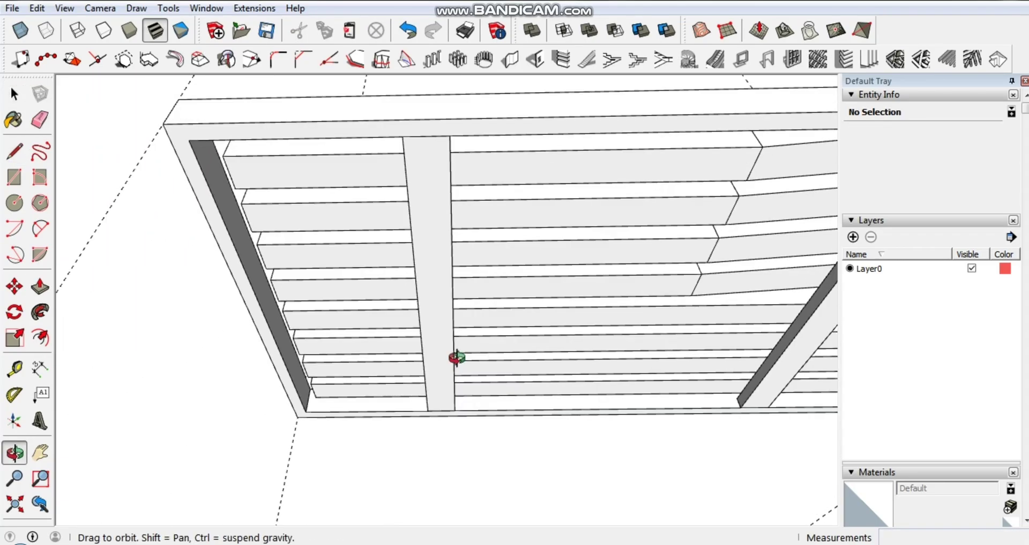
key(space)
mouse_move(456, 361)
middle_down()
mouse_move(429, 375)
mouse_move(501, 384)
middle_up()
Step: Explode the draping slat group
scroll(358, 275, up, 3)
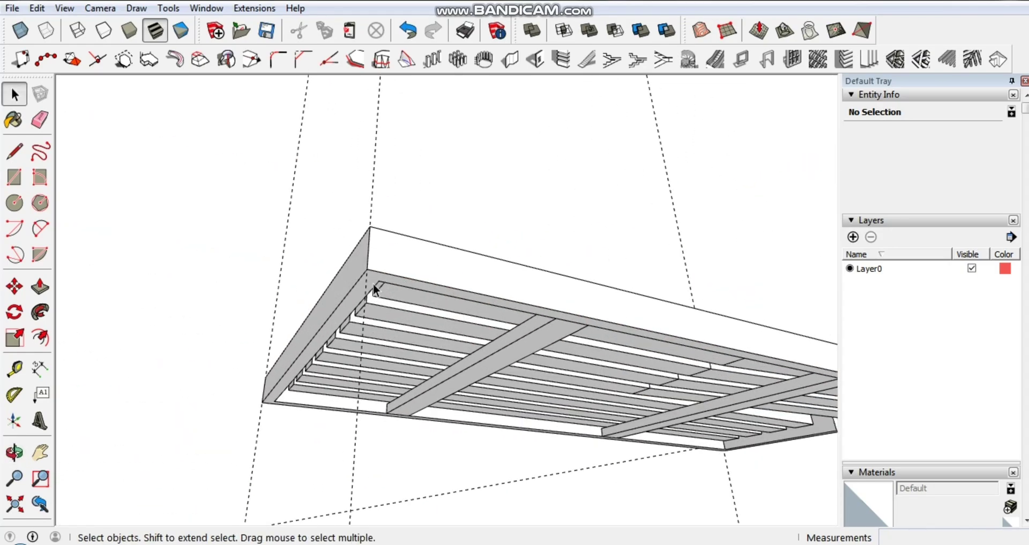
scroll(374, 291, up, 2)
mouse_move(395, 269)
middle_down()
mouse_move(483, 211)
mouse_move(597, 234)
mouse_move(445, 133)
mouse_move(489, 188)
middle_up()
key(space)
scroll(443, 338, down, 5)
scroll(443, 338, down, 2)
scroll(453, 120, up, 3)
key(e)
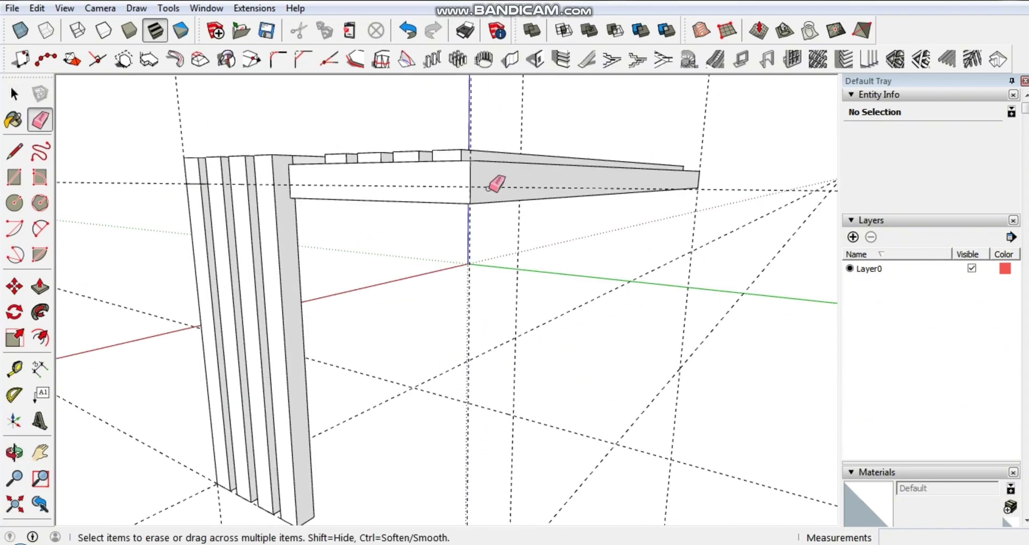
mouse_move(288, 189)
middle_down()
mouse_move(493, 218)
mouse_move(551, 188)
mouse_move(627, 427)
mouse_move(431, 406)
mouse_move(509, 395)
mouse_move(421, 390)
middle_up()
key(space)
click(421, 390)
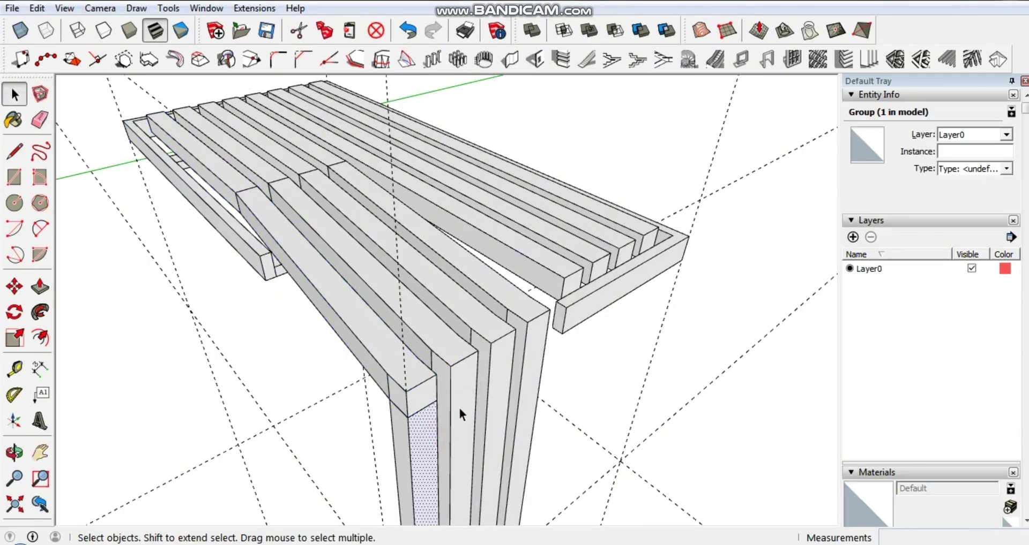
right_click(429, 394)
click(500, 230)
Step: Group the connected side and short rails together
click(270, 268)
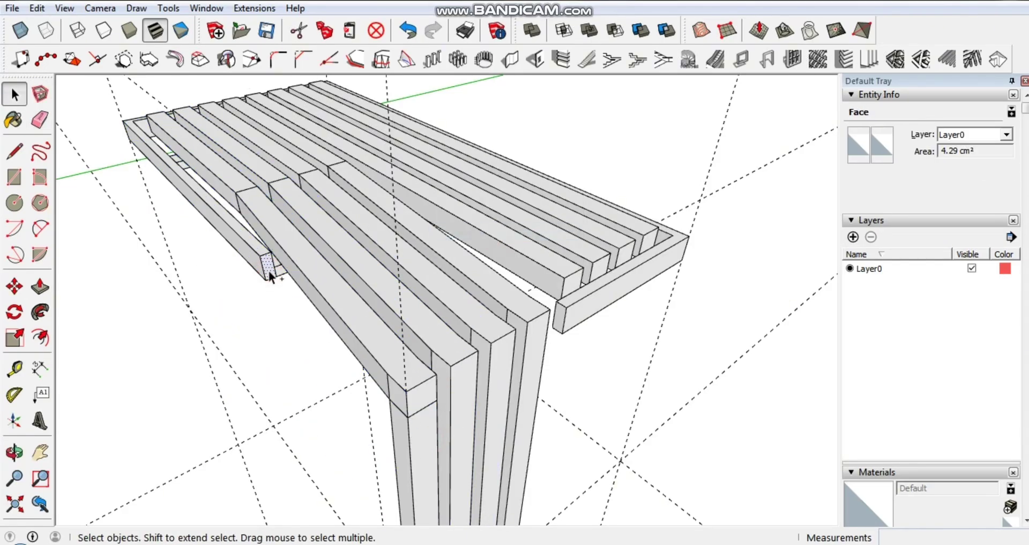
click(594, 308)
double_click(597, 300)
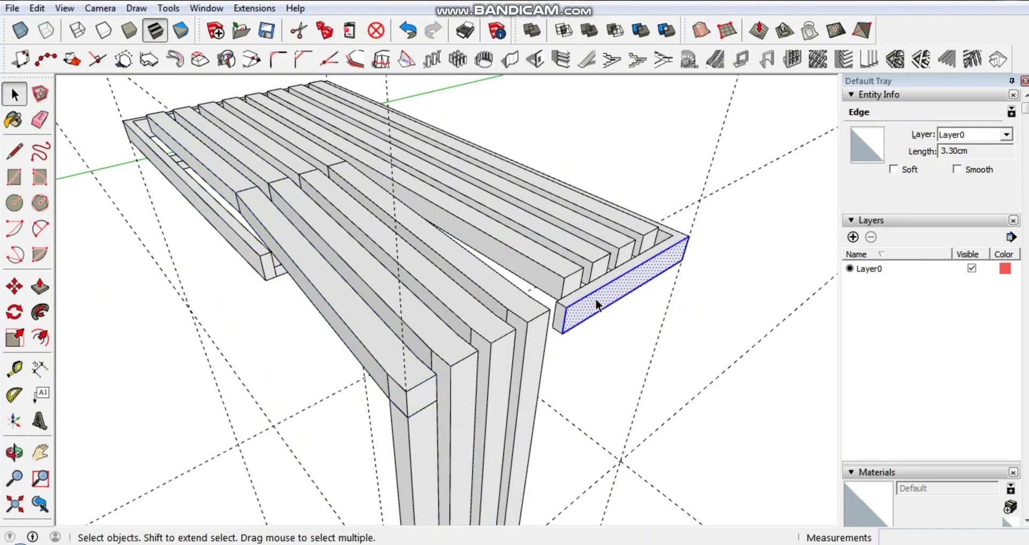
triple_click(589, 319)
right_click(587, 316)
click(633, 184)
Step: Explode the slat group again and draw a vertical line splitting its underside face
click(374, 333)
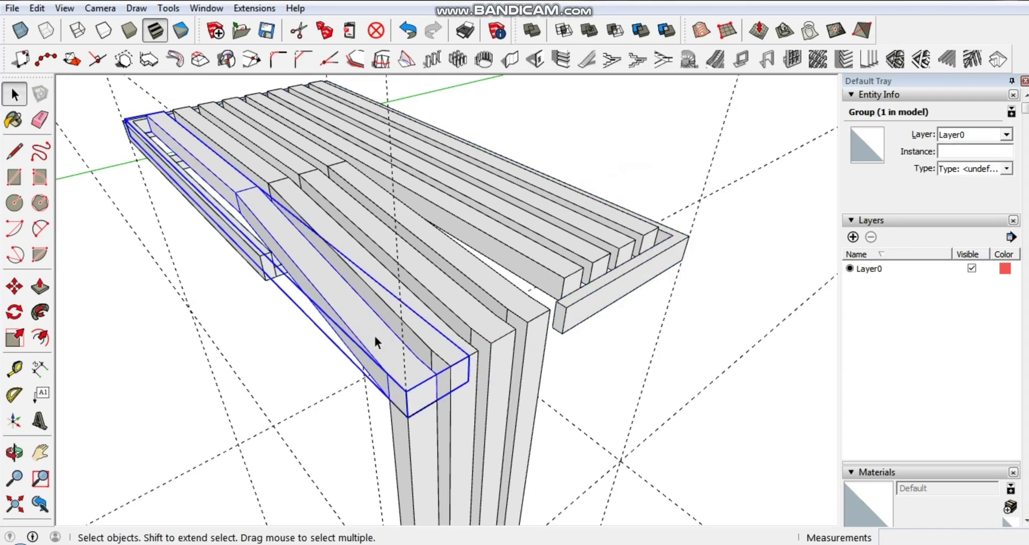
right_click(417, 391)
click(464, 238)
key(e)
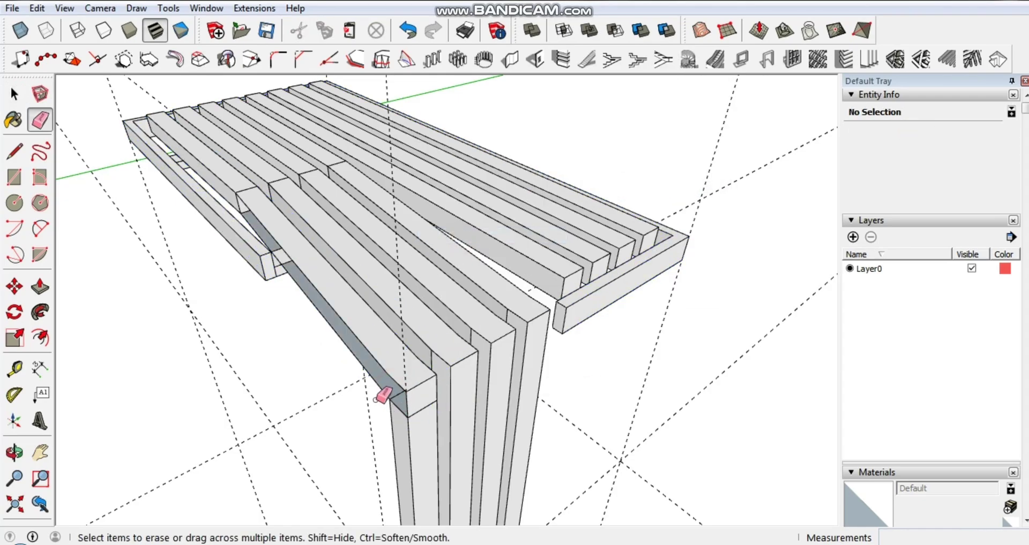
mouse_move(382, 396)
middle_down()
mouse_move(498, 360)
mouse_move(423, 393)
middle_up()
key(l)
click(402, 331)
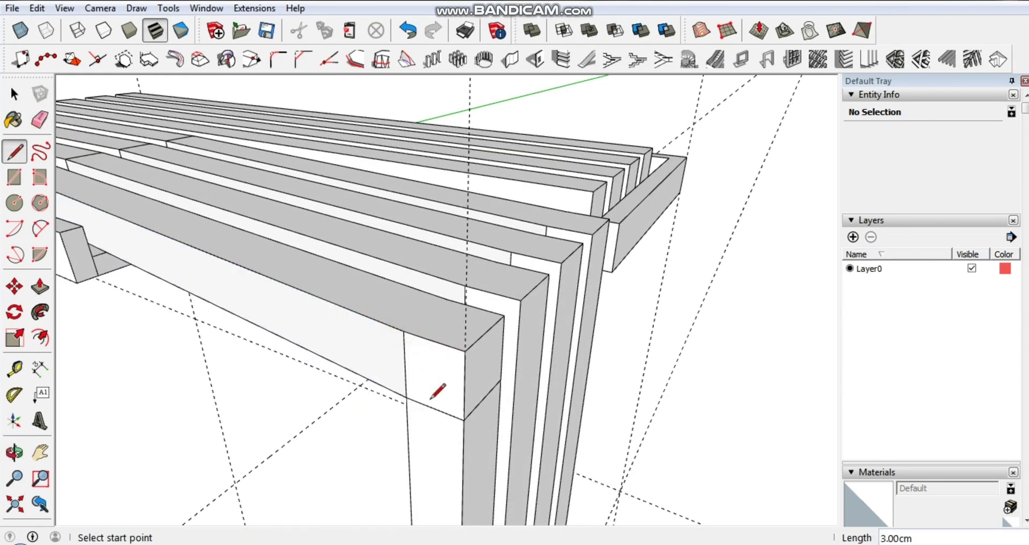
Step: Group the slat together with its draped leg as a separate group
key(e)
mouse_move(487, 397)
middle_down()
mouse_move(214, 411)
mouse_move(345, 274)
mouse_move(381, 361)
middle_up()
key(space)
triple_click(381, 361)
right_click(386, 354)
click(465, 235)
click(610, 340)
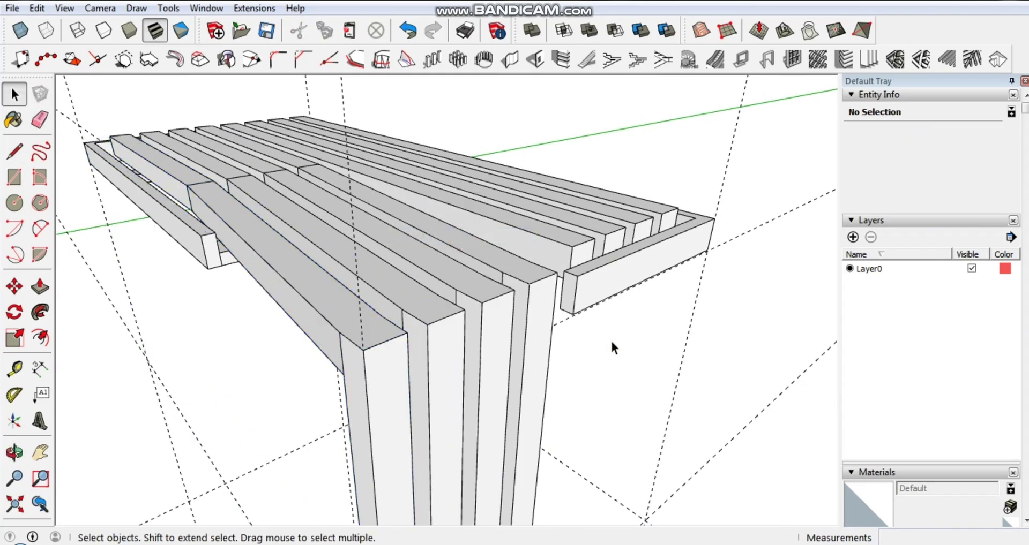
mouse_move(610, 340)
middle_down()
mouse_move(501, 298)
mouse_move(454, 244)
mouse_move(602, 258)
mouse_move(620, 232)
mouse_move(457, 317)
middle_up()
Step: Place a parallel Tape Measure guide near the ground below the bench
scroll(358, 311, up, 3)
middle_drag(358, 307, 351, 287)
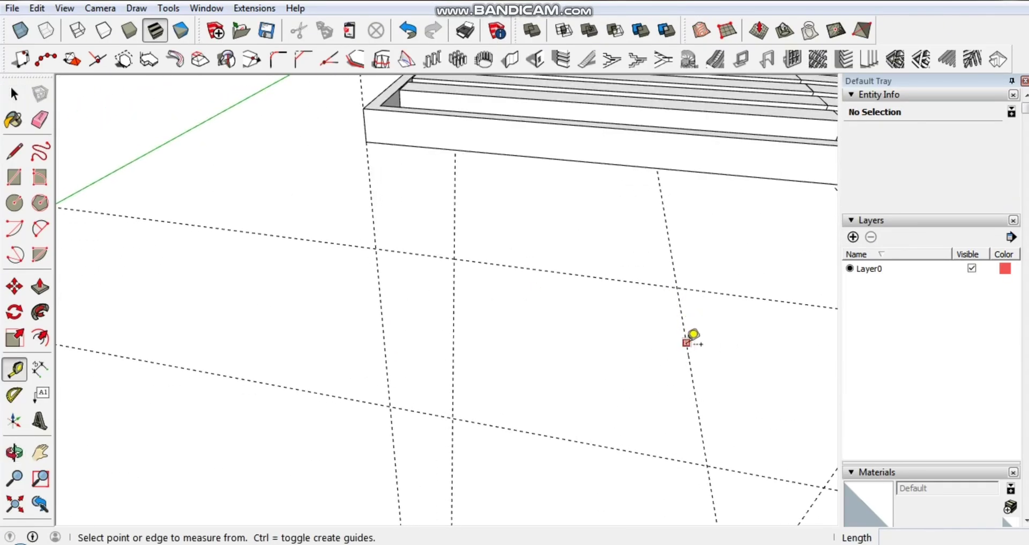
key(space)
mouse_move(542, 271)
middle_down()
mouse_move(531, 294)
mouse_move(622, 351)
mouse_move(437, 399)
mouse_move(538, 341)
middle_up()
key(e)
key(space)
middle_drag(583, 261, 391, 356)
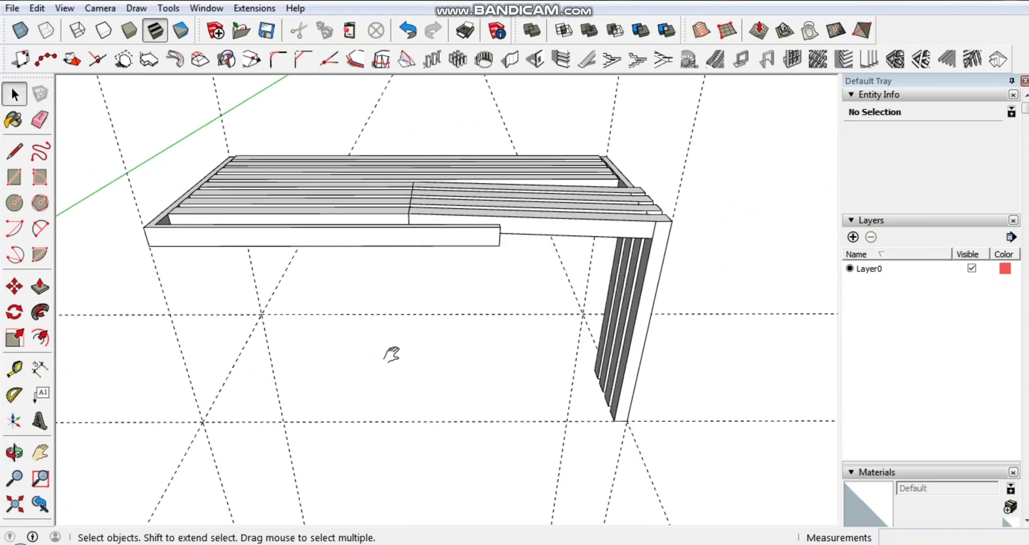
scroll(333, 378, up, 5)
scroll(367, 374, up, 3)
key(t)
click(360, 388)
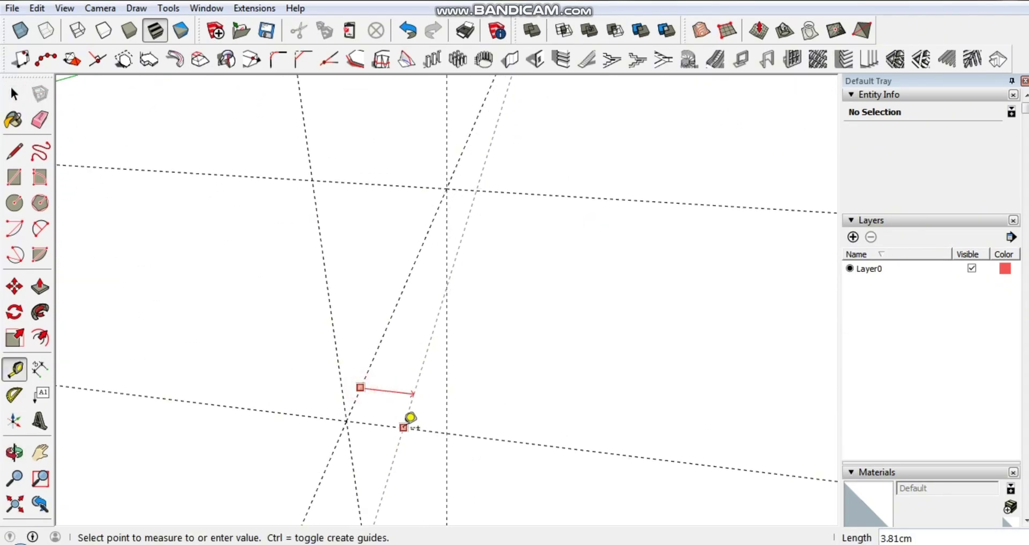
click(388, 386)
Step: Offset the square face inward by 0.14, replacing an oversized 1.14 offset
key(r)
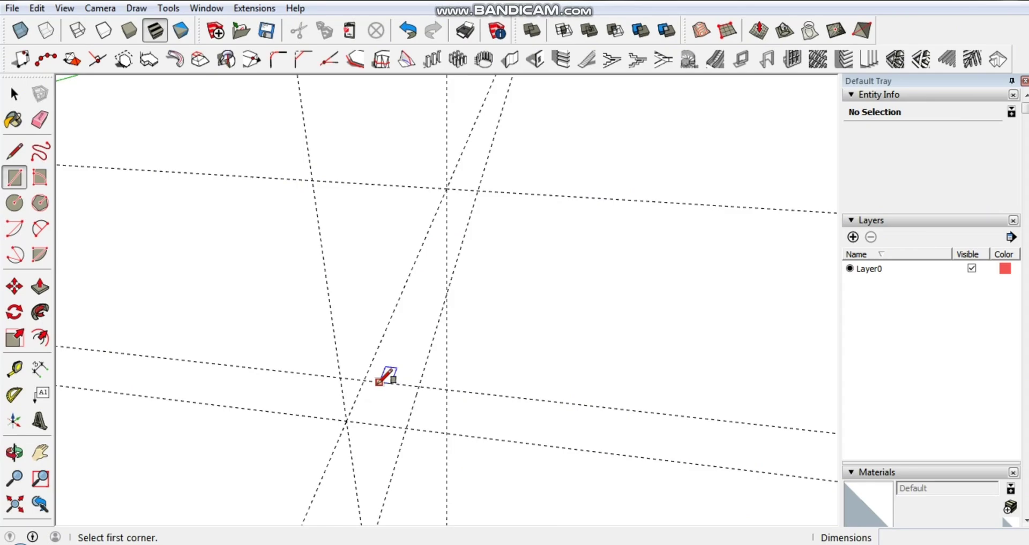
key(f)
click(361, 398)
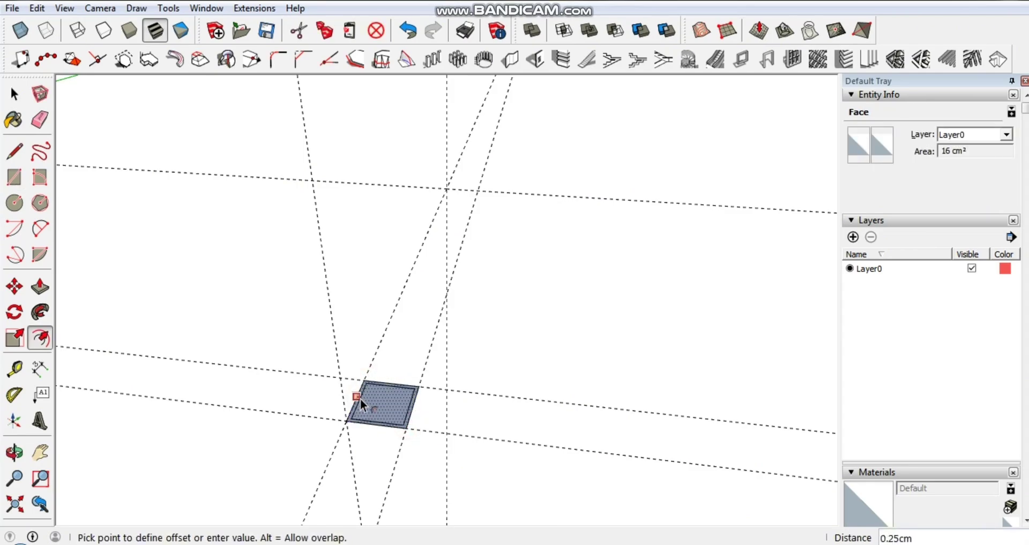
text(1.14)
key(Return)
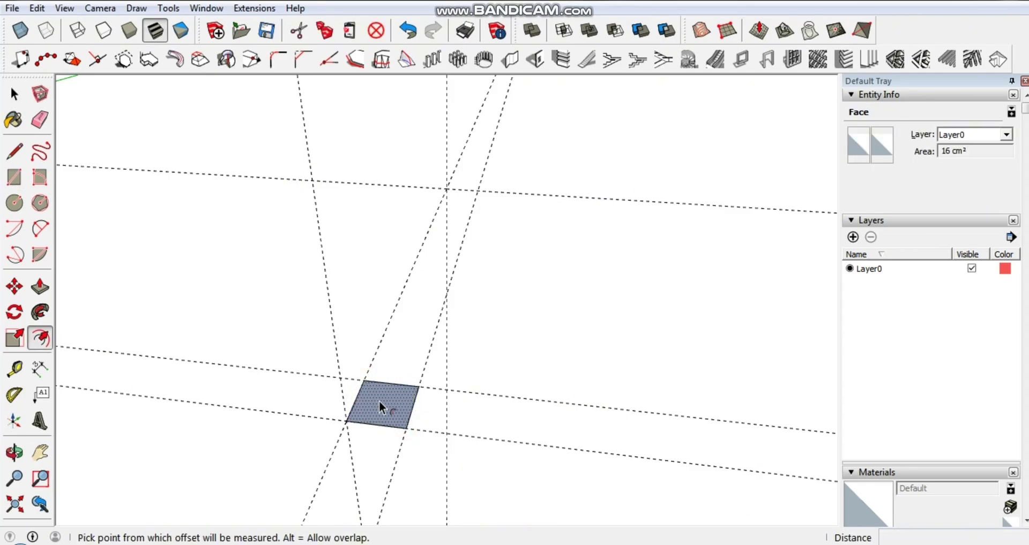
key(ctrl+z)
click(349, 410)
scroll(357, 403, up, 2)
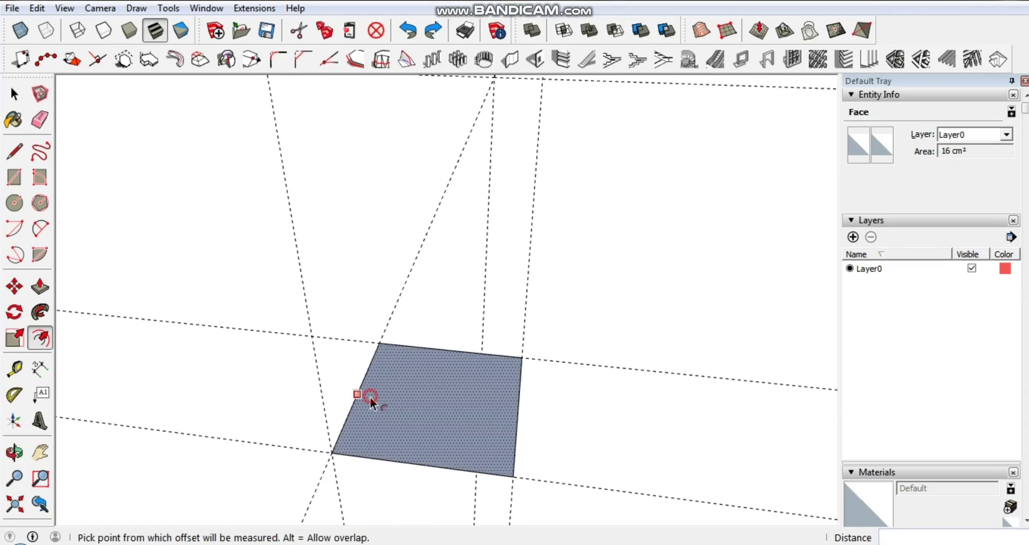
click(506, 471)
scroll(507, 471, up, 2)
Step: Erase the inner border edges to leave an L-shaped profile
key(l)
scroll(318, 298, up, 2)
click(317, 277)
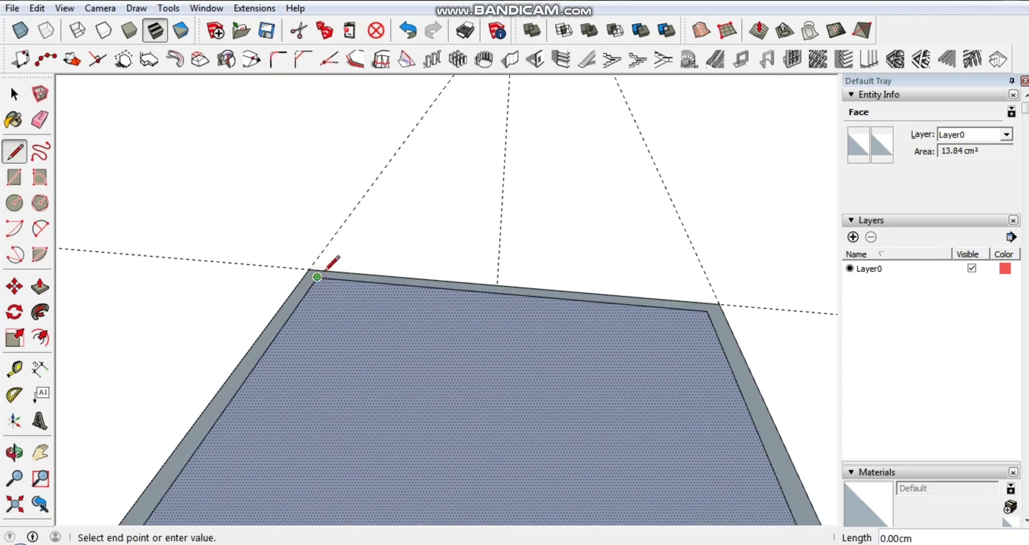
drag(717, 319, 706, 312)
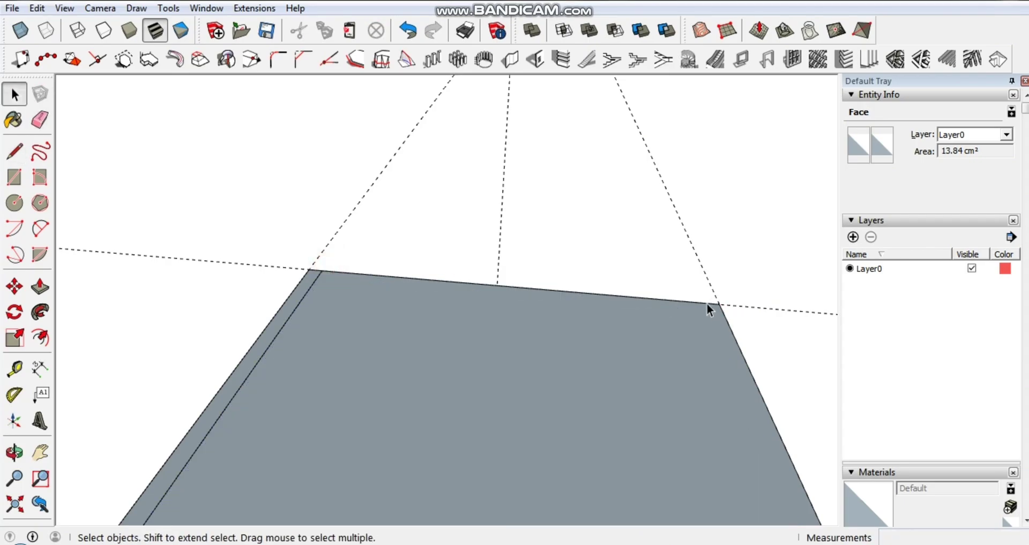
click(707, 304)
key(Delete)
click(725, 321)
click(663, 357)
scroll(662, 356, down, 5)
mouse_move(663, 356)
middle_down()
mouse_move(470, 395)
mouse_move(391, 395)
middle_up()
Step: Hide the bench group to isolate the L profile
click(505, 183)
scroll(696, 206, up, 3)
scroll(696, 206, down, 3)
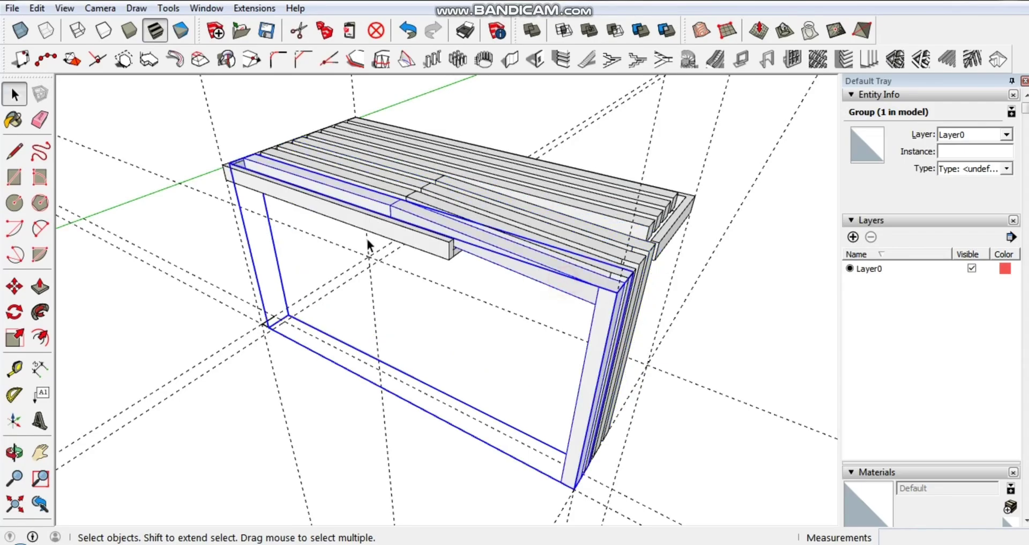
key(Delete)
scroll(283, 337, up, 5)
Step: Push/Pull the L profile upward into a tall leg
key(p)
drag(275, 345, 336, 188)
scroll(335, 189, down, 5)
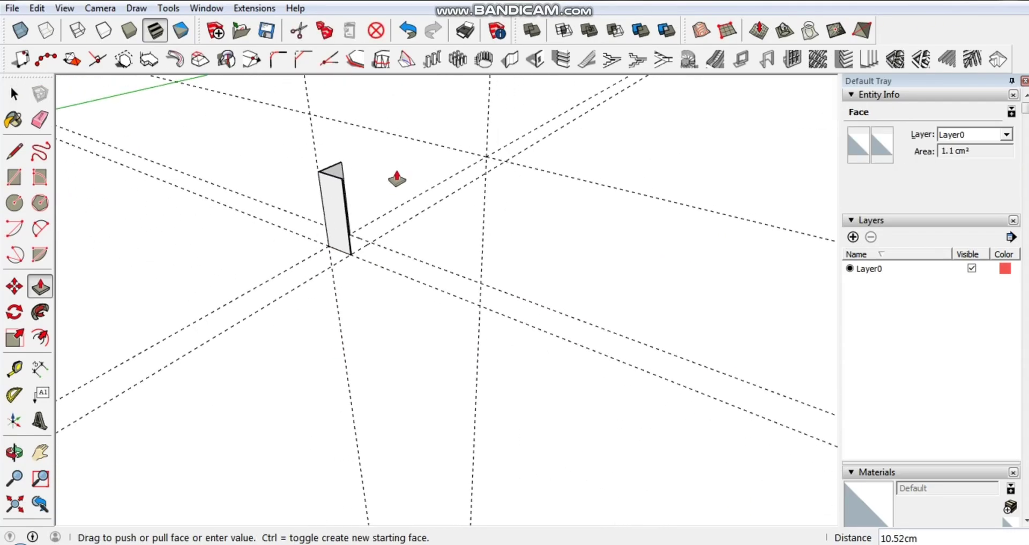
middle_drag(395, 179, 409, 249)
key(space)
scroll(346, 233, up, 3)
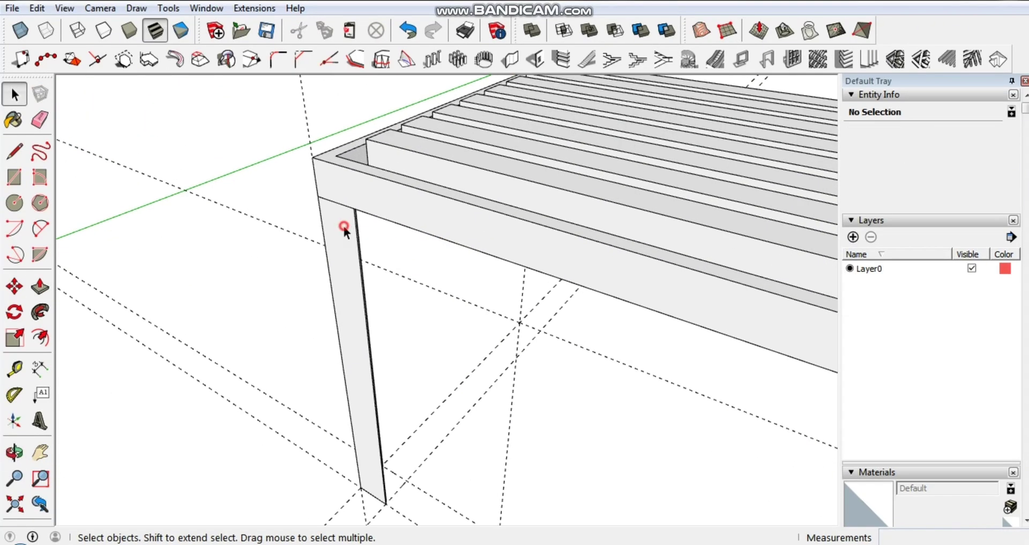
mouse_move(361, 330)
middle_down()
mouse_move(381, 242)
mouse_move(714, 284)
mouse_move(376, 298)
middle_up()
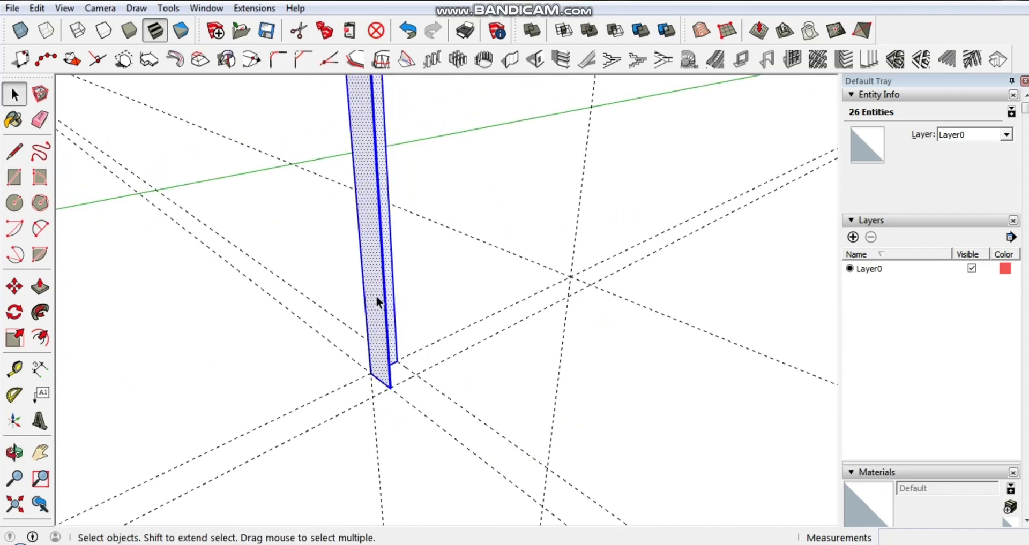
Step: Close the 42.59 cm³ leg group and select it under the bench corner
click(431, 264)
middle_drag(430, 263, 459, 397)
click(461, 396)
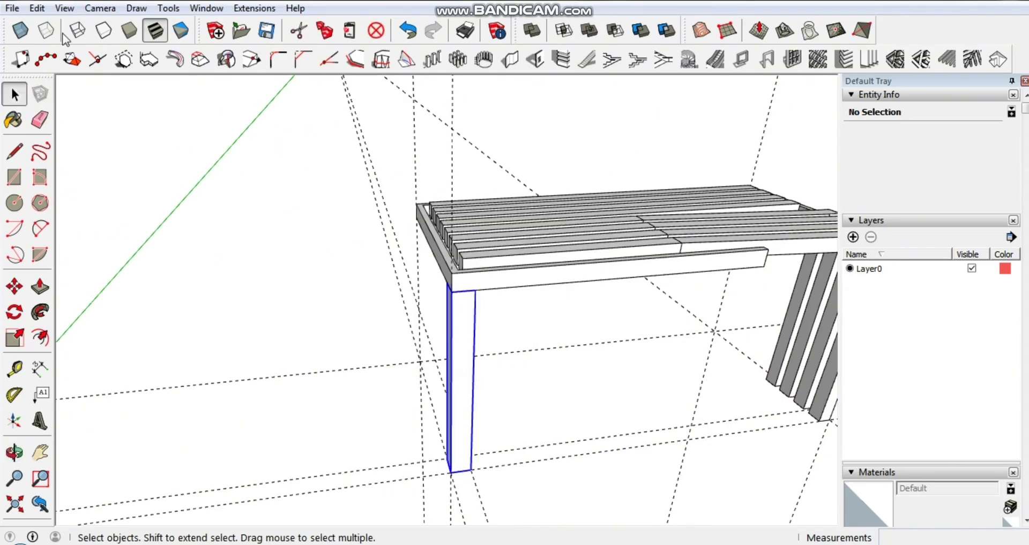
click(37, 8)
Step: Paste a copy of the leg in place and rotate it about its bottom corner
click(59, 114)
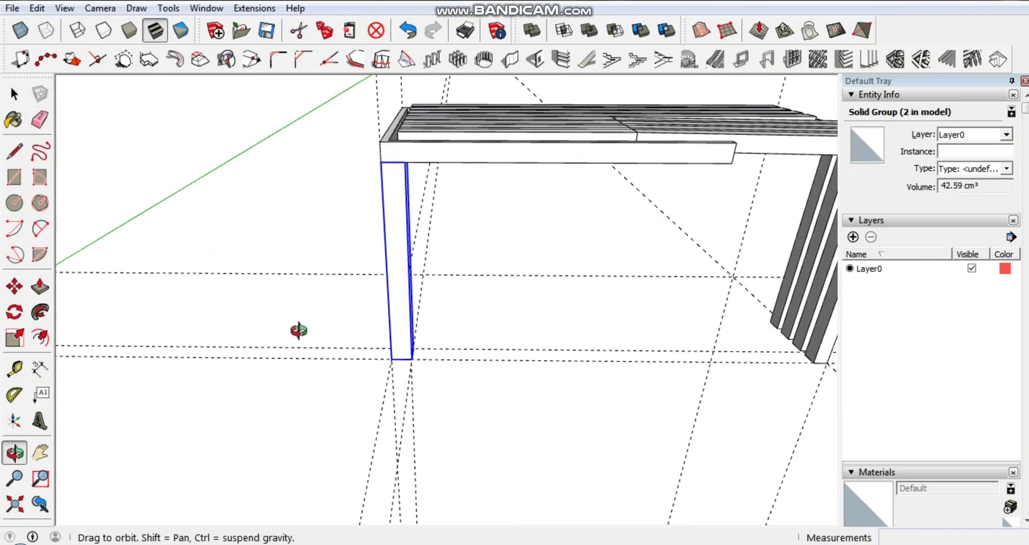
middle_drag(468, 465, 390, 287)
scroll(223, 301, up, 3)
middle_drag(223, 302, 529, 379)
key(q)
scroll(413, 413, up, 3)
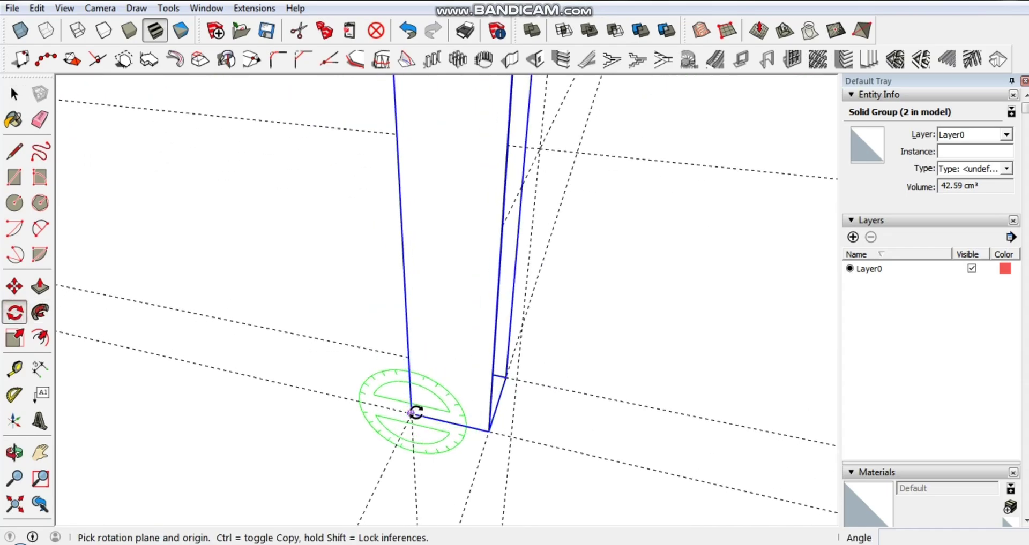
middle_drag(413, 413, 437, 420)
click(508, 426)
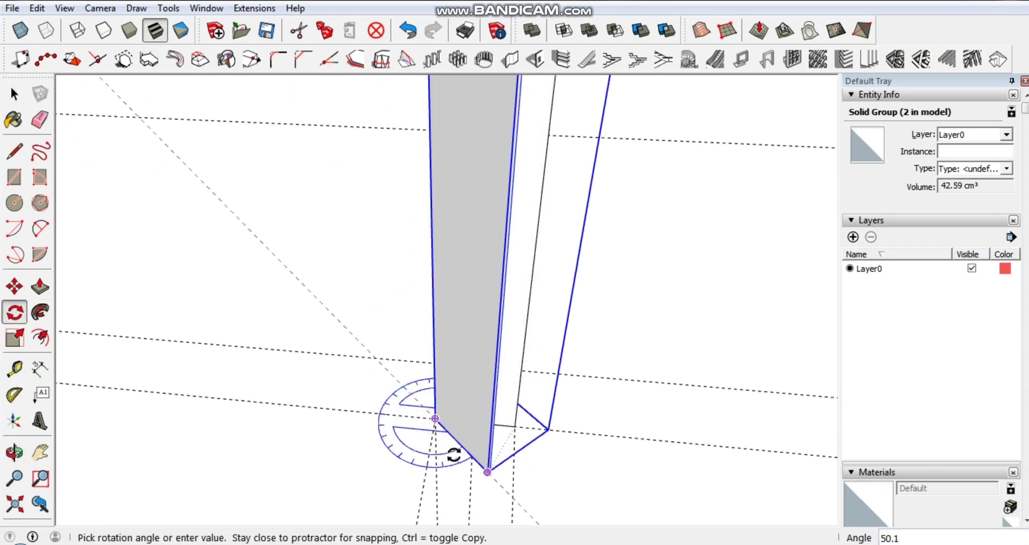
middle_drag(413, 425, 551, 363)
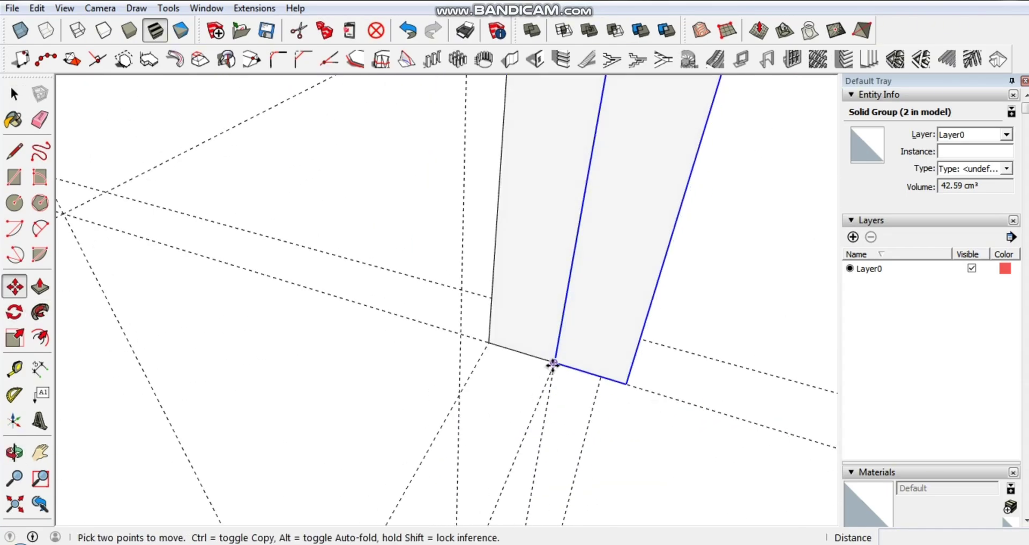
Step: Move the copied leg to another corner and flip it along the green axis
click(551, 362)
middle_drag(381, 307, 473, 354)
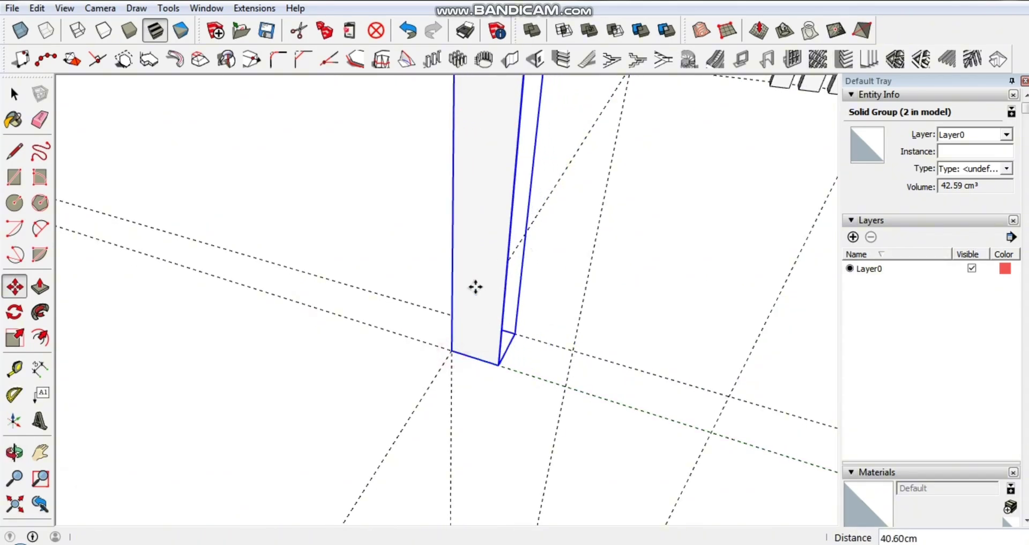
middle_drag(475, 287, 632, 292)
key(space)
right_click(539, 329)
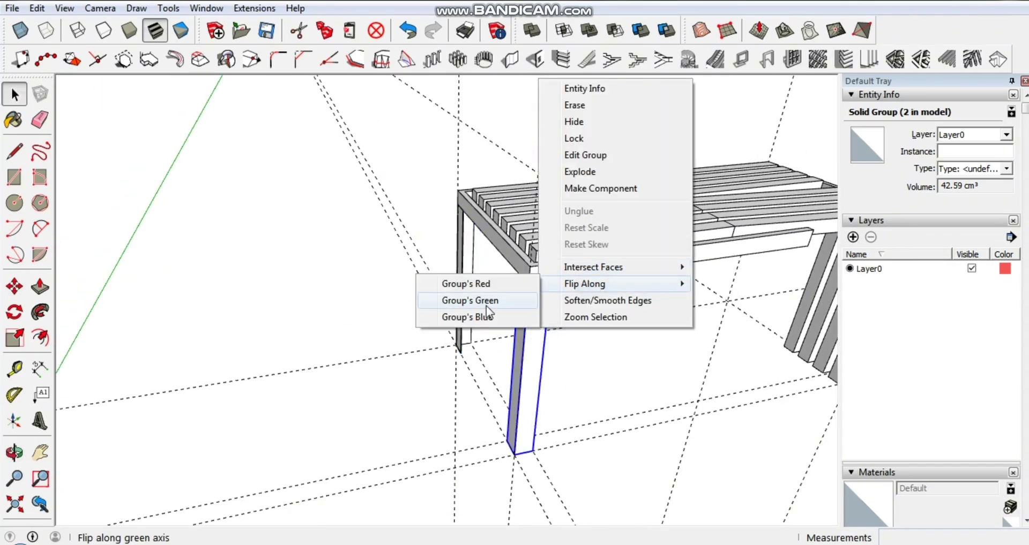
click(487, 307)
Step: Paste another leg copy in place and rotate it 180 degrees
mouse_move(588, 401)
middle_down()
mouse_move(647, 367)
mouse_move(609, 308)
middle_up()
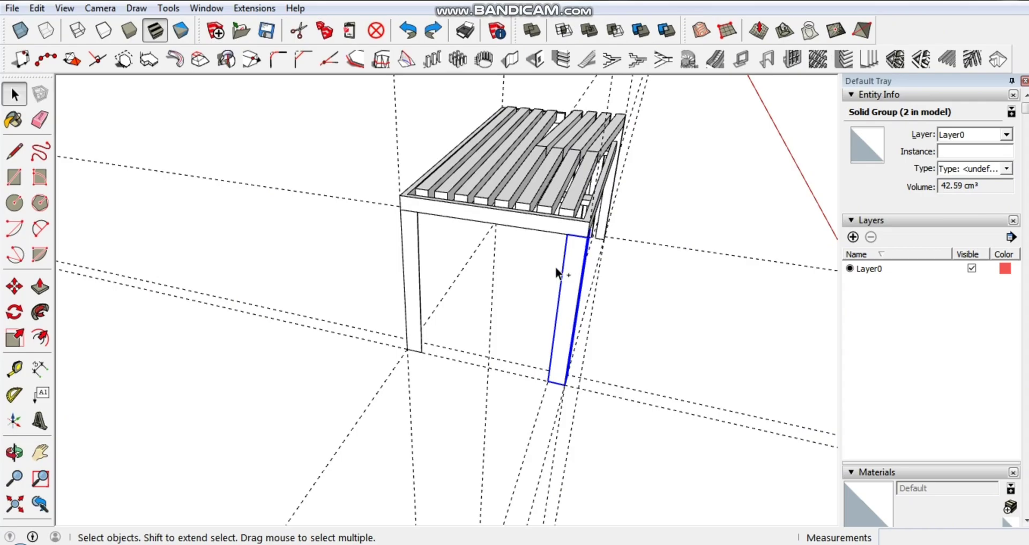
click(37, 8)
click(64, 114)
scroll(486, 364, up, 5)
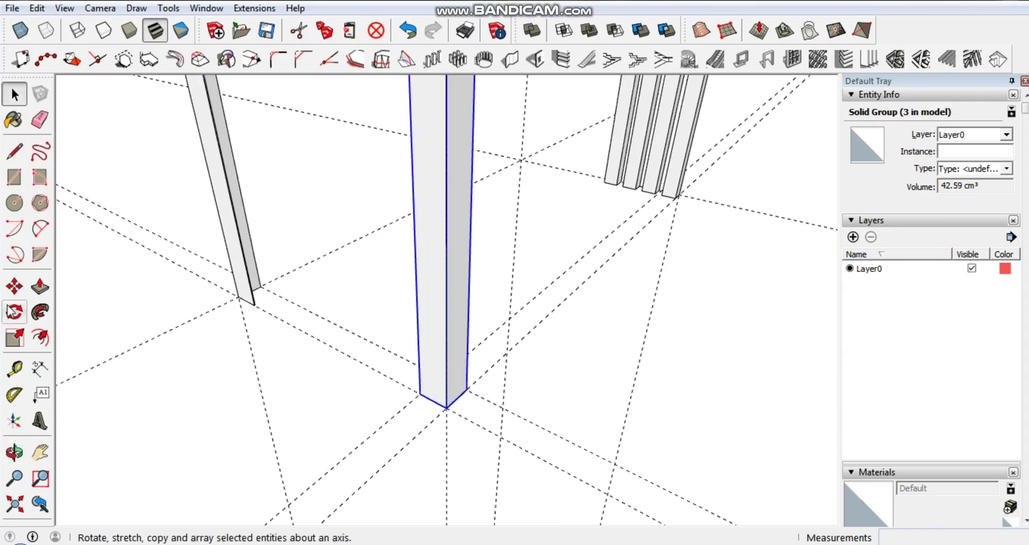
click(446, 408)
click(420, 393)
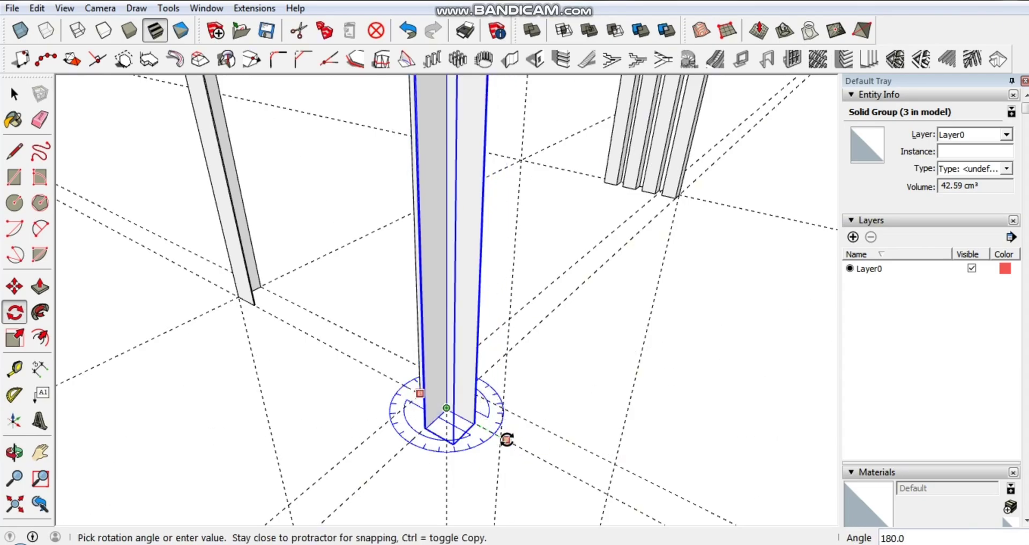
text(180)
Step: Move the second leg copy to its target corner under the bench
key(m)
scroll(543, 378, down, 3)
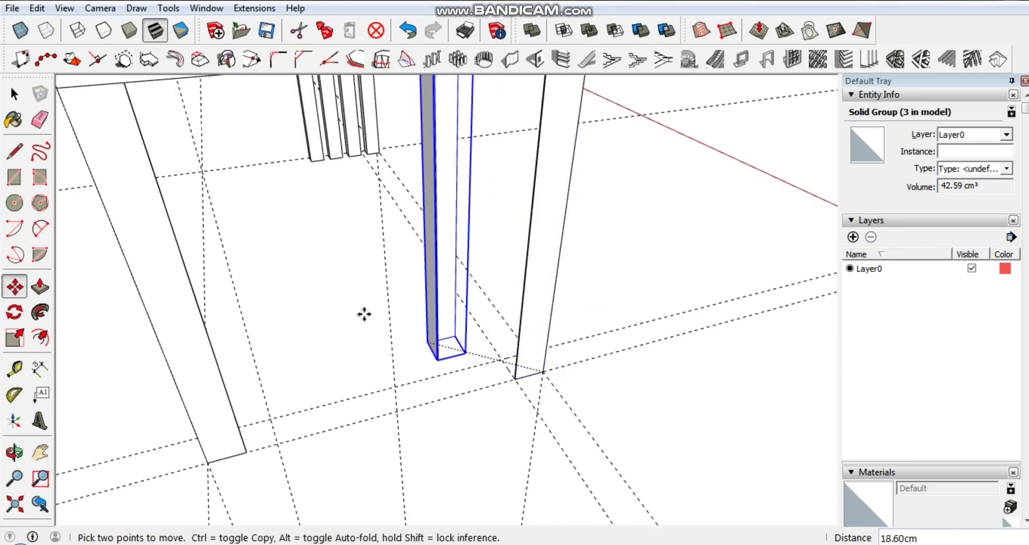
scroll(367, 300, up, 3)
middle_drag(367, 300, 762, 273)
click(762, 273)
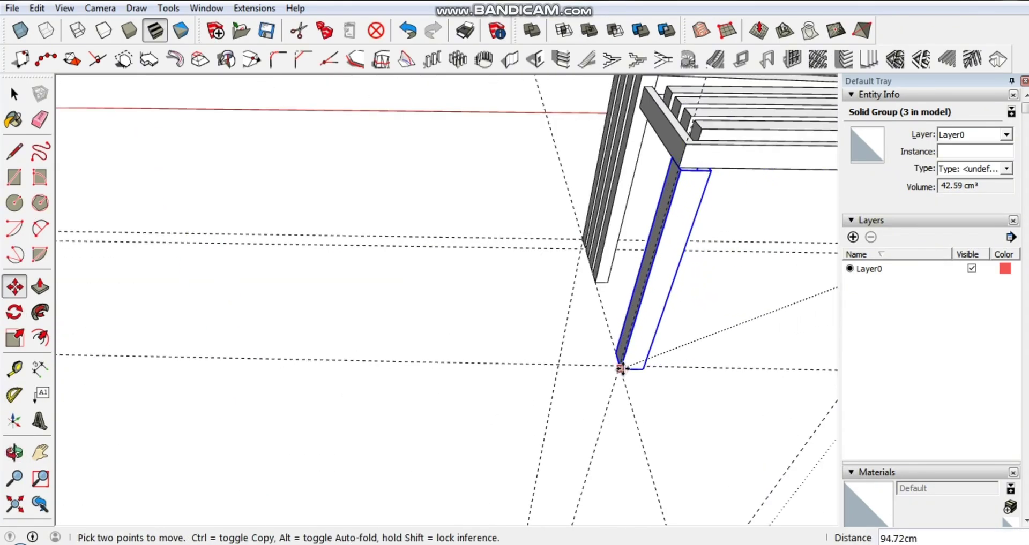
scroll(620, 365, up, 2)
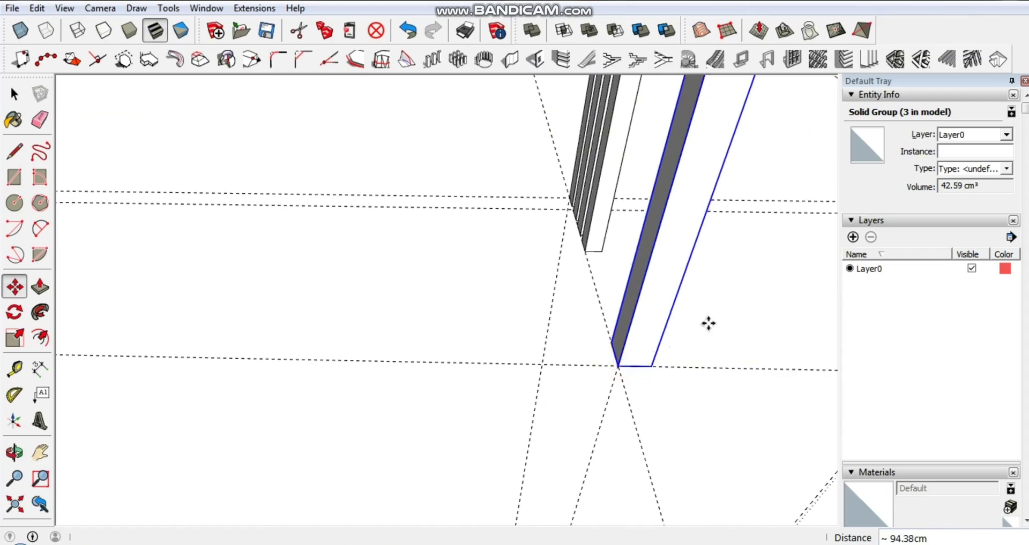
scroll(675, 334, down, 5)
mouse_move(538, 344)
middle_down()
mouse_move(673, 294)
mouse_move(423, 279)
middle_up()
Step: Combine the selected bench frame parts into one group
key(e)
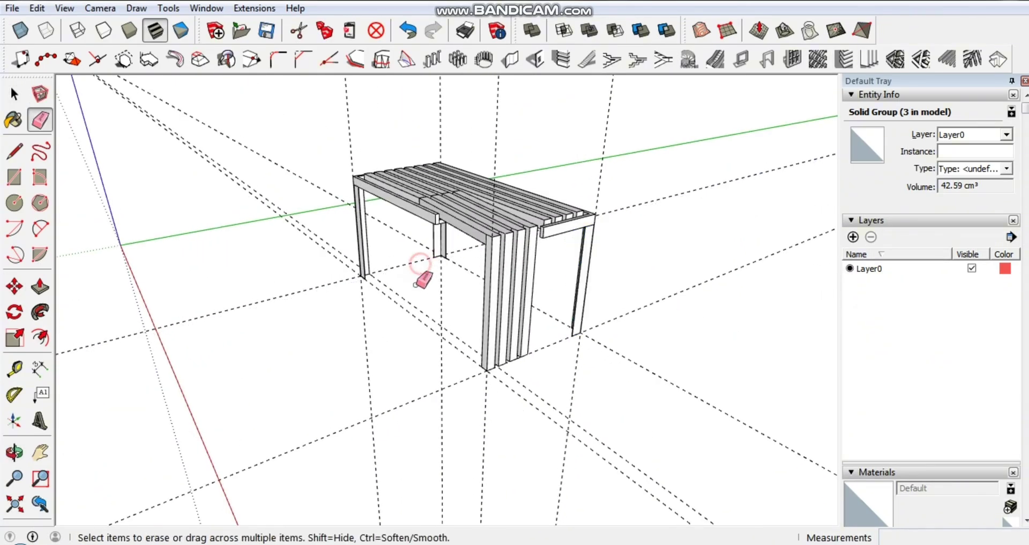
middle_drag(440, 117, 486, 350)
mouse_move(457, 294)
middle_down()
mouse_move(489, 131)
mouse_move(397, 408)
mouse_move(407, 251)
middle_up()
key(space)
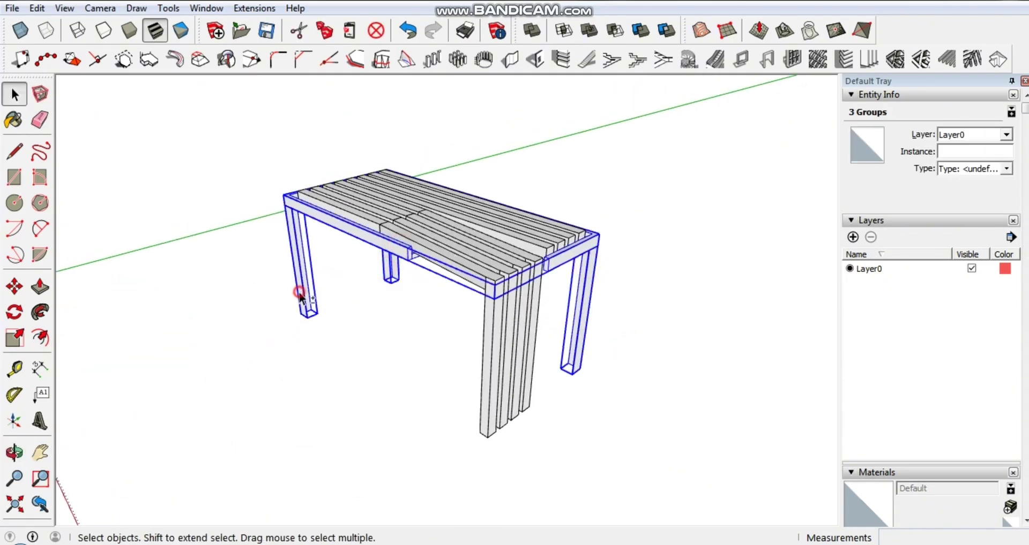
right_click(300, 294)
click(385, 418)
Step: Paint the grouped frame with a material from the Metal collection
middle_drag(527, 276, 510, 298)
scroll(956, 230, down, 3)
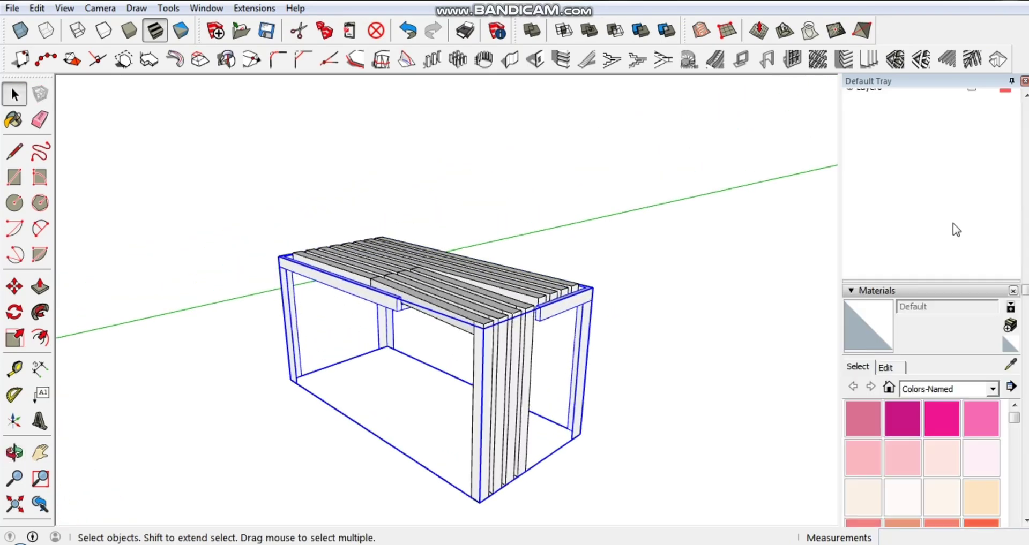
scroll(956, 229, down, 3)
scroll(978, 297, down, 3)
scroll(978, 297, down, 5)
scroll(954, 298, down, 2)
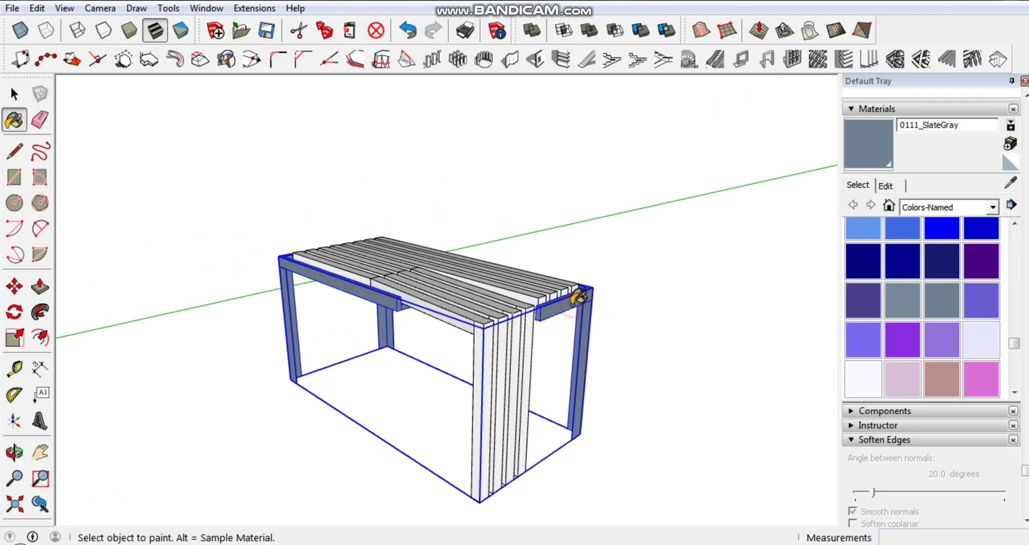
click(993, 207)
click(941, 311)
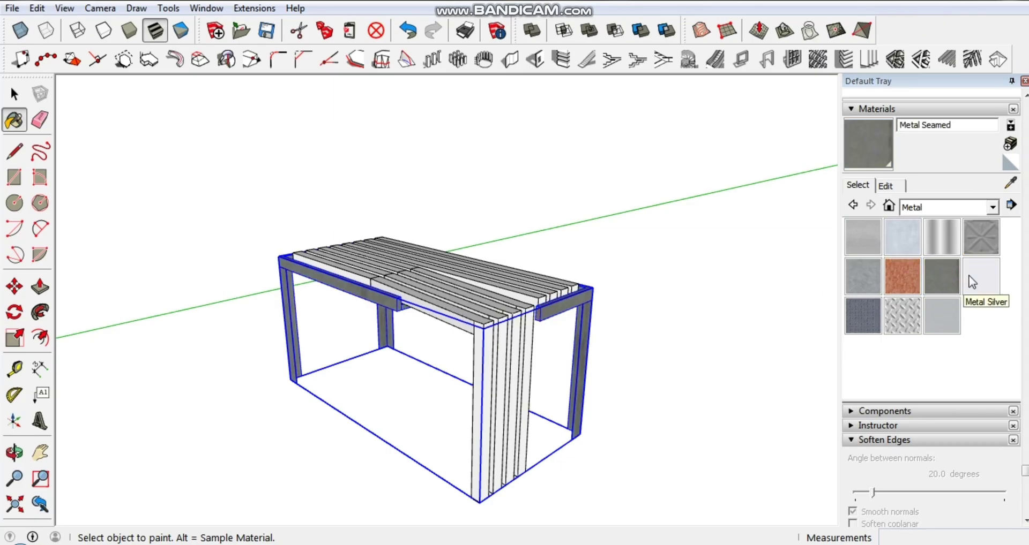
click(597, 290)
key(space)
Step: Group the seat slats and paint them with the Wood Veneer 01 texture
mouse_move(574, 329)
middle_down()
mouse_move(523, 274)
mouse_move(521, 340)
middle_up()
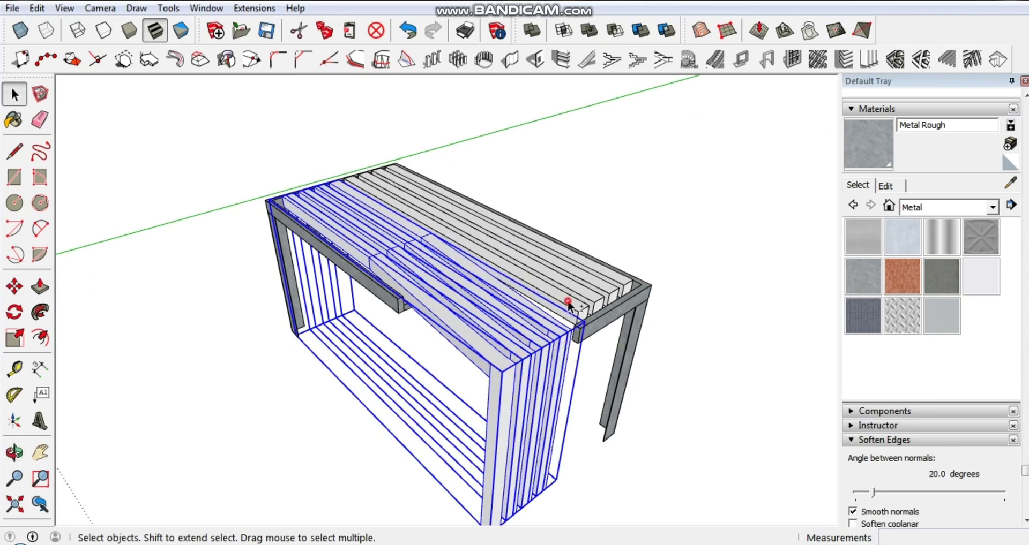
right_click(561, 263)
click(595, 411)
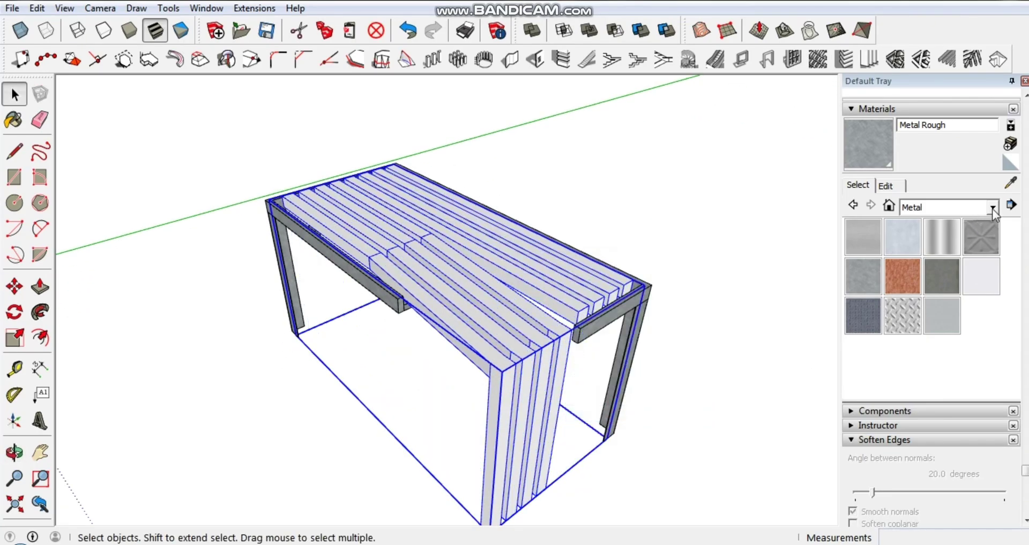
click(992, 208)
click(952, 406)
click(941, 315)
click(522, 268)
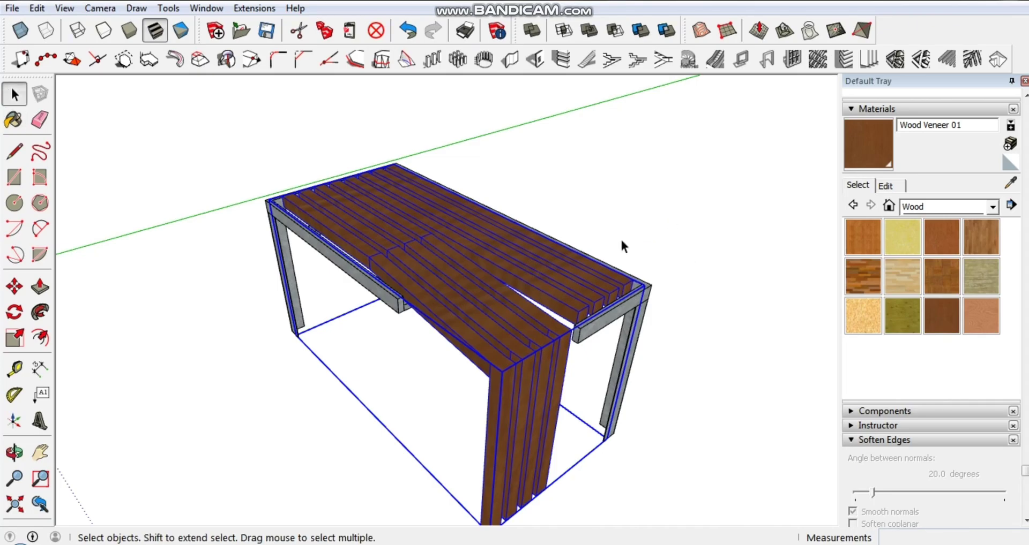
mouse_move(510, 312)
middle_down()
mouse_move(560, 220)
mouse_move(476, 314)
mouse_move(799, 363)
middle_up()
click(476, 314)
key(space)
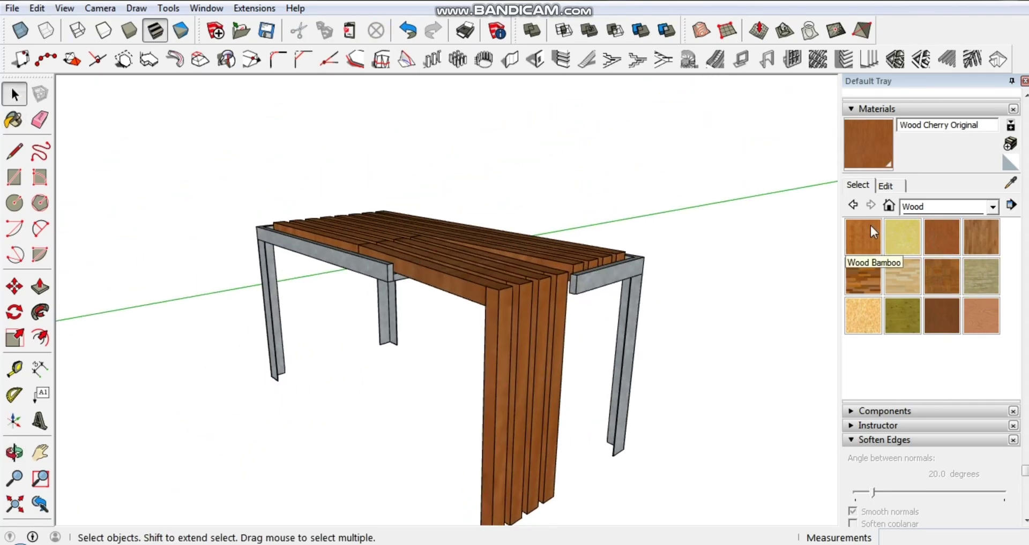
Step: Repaint the frame with the Metal Seamed finish
click(992, 207)
click(937, 310)
click(942, 276)
click(639, 268)
key(space)
Step: Orbit around the finished bench, then switch to the standard Left view
mouse_move(652, 243)
middle_down()
mouse_move(547, 246)
mouse_move(368, 329)
mouse_move(349, 206)
mouse_move(430, 237)
mouse_move(438, 186)
mouse_move(510, 255)
mouse_move(420, 232)
mouse_move(530, 232)
mouse_move(315, 346)
mouse_move(579, 275)
mouse_move(374, 207)
mouse_move(593, 259)
mouse_move(491, 233)
mouse_move(527, 243)
mouse_move(430, 175)
middle_up()
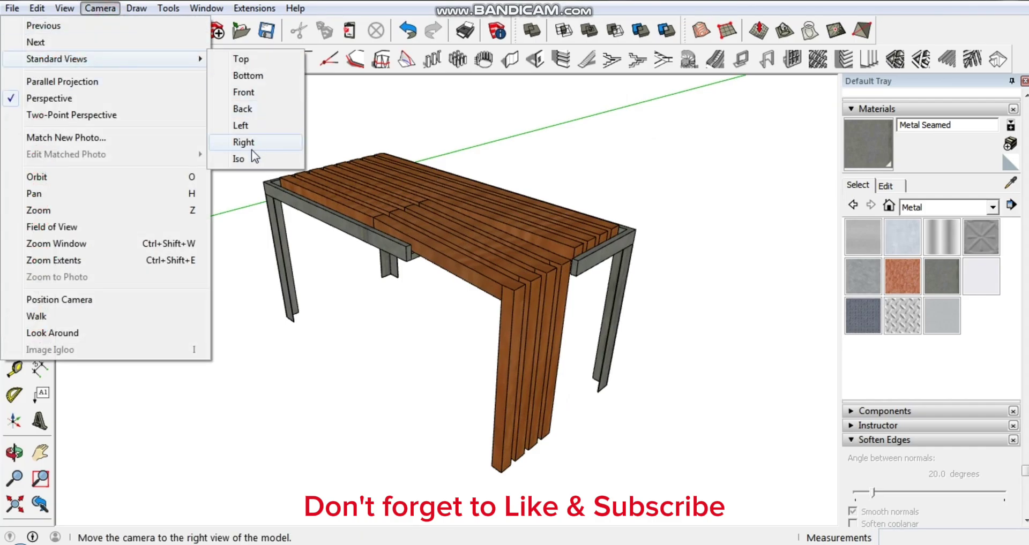
click(100, 8)
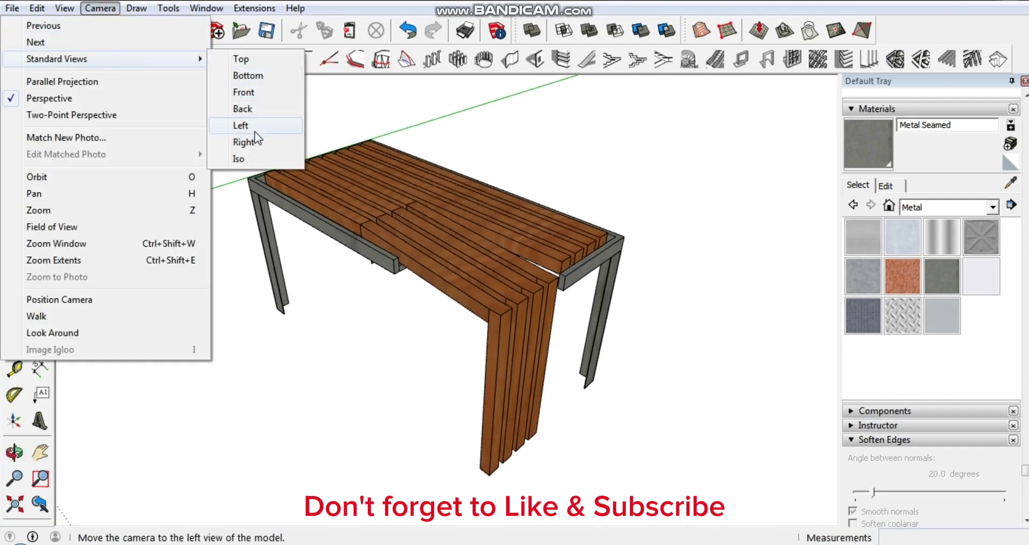